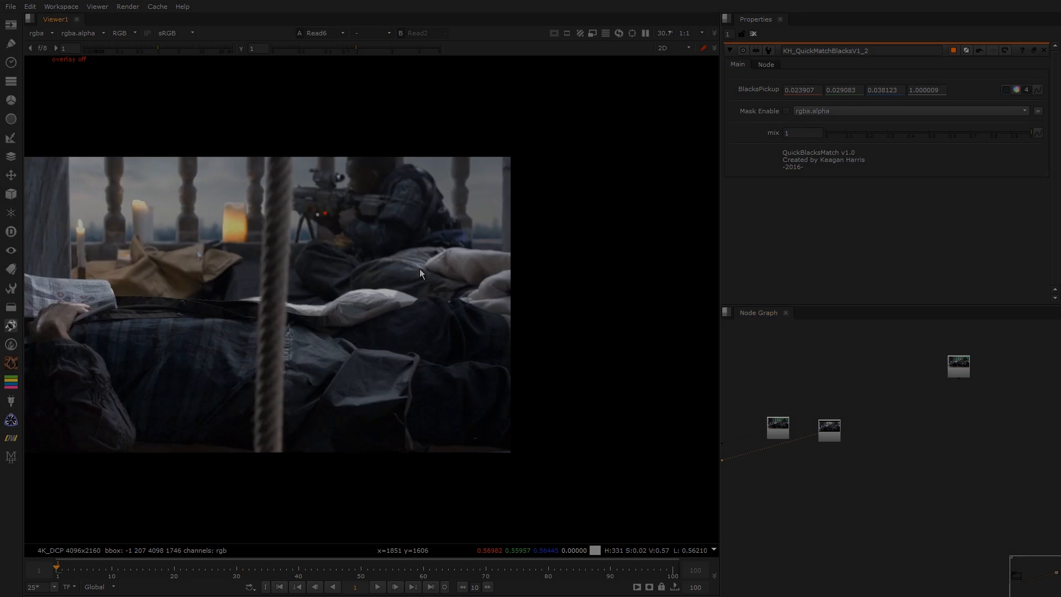
Step: Compare the original green-screen plate with the finished composite in the viewer, zooming in on the rifle scope
key("2")
key("1")
key("2")
middle_click_drag(377, 237, 542, 400)
key("1")
key("2")
key("1")
key("2")
key("1")
middle_click_drag(413, 268, 508, 352)
scroll(507, 353, "down", 4)
middle_click_drag(200, 255, 525, 324)
scroll(294, 263, "up", 4)
key("2")
key("1")
key("2")
key("1")
middle_click_drag(387, 341, 614, 329)
middle_click_drag(111, 315, 637, 266)
middle_click_drag(247, 426, 453, 237)
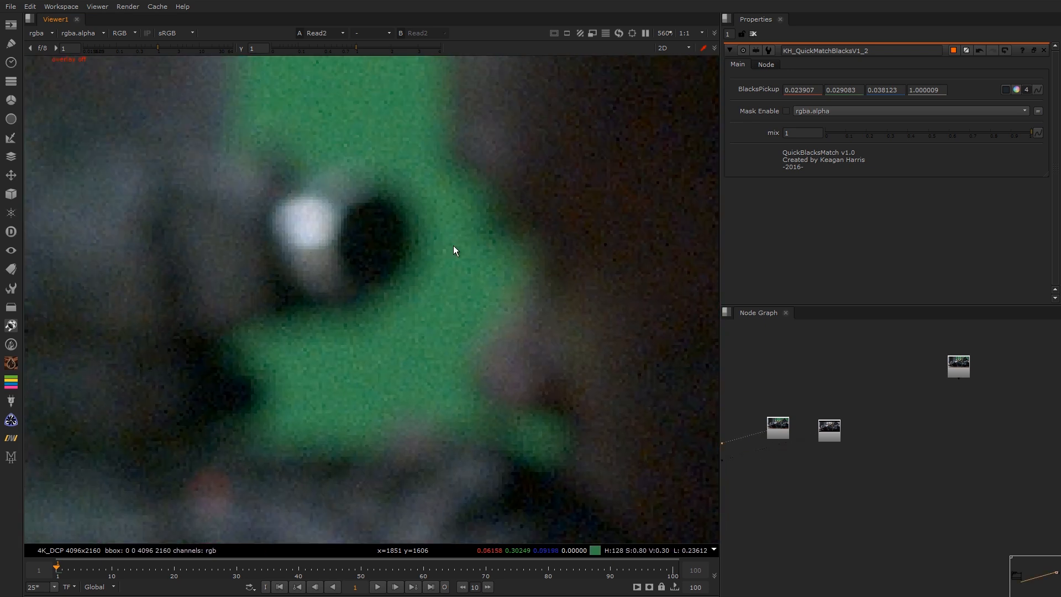
Step: Compare the edge detail and grain of both images around the rifle scope, sampling a small pixel area of the green edge
key("2")
key("1")
key("2")
key("1")
key("2")
scroll(403, 285, "up", 3)
key("1")
left_click_drag(416, 270, 515, 345, "ctrl+shift")
key("q")
scroll(494, 306, "down", 3)
key("2")
key("1")
key("2")
key("1")
key("2")
key("1")
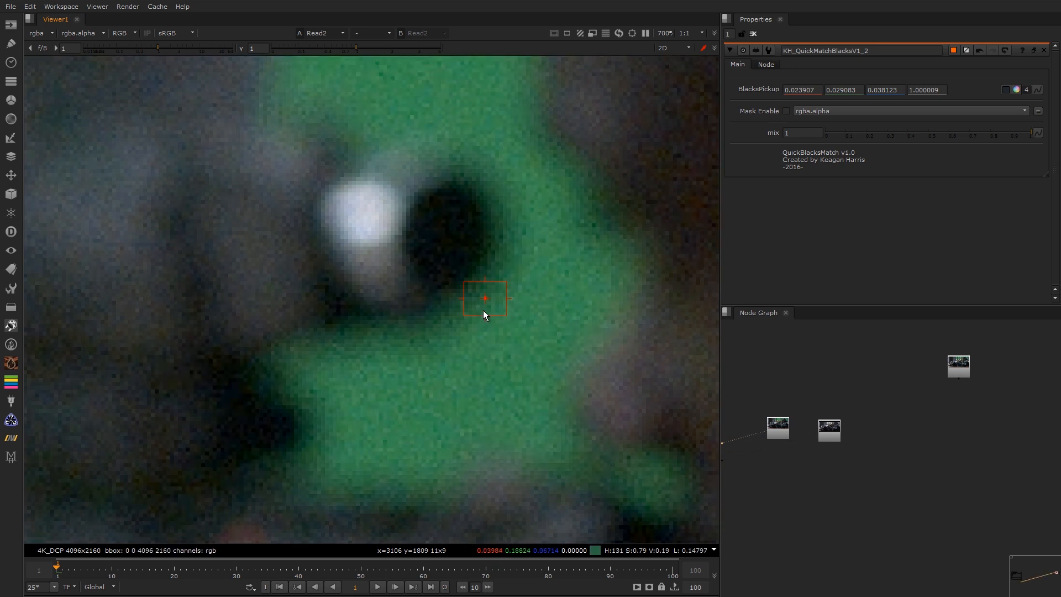
key("2")
scroll(539, 274, "down", 1)
right_click(662, 301, "ctrl")
Step: Examine the noise of the original Read2 plate close up, around the scope and the dark area beside it
middle_click_drag(810, 402, 789, 373)
scroll(845, 367, "up", 3)
scroll(818, 381, "down", 3)
scroll(789, 372, "up", 3)
key("1")
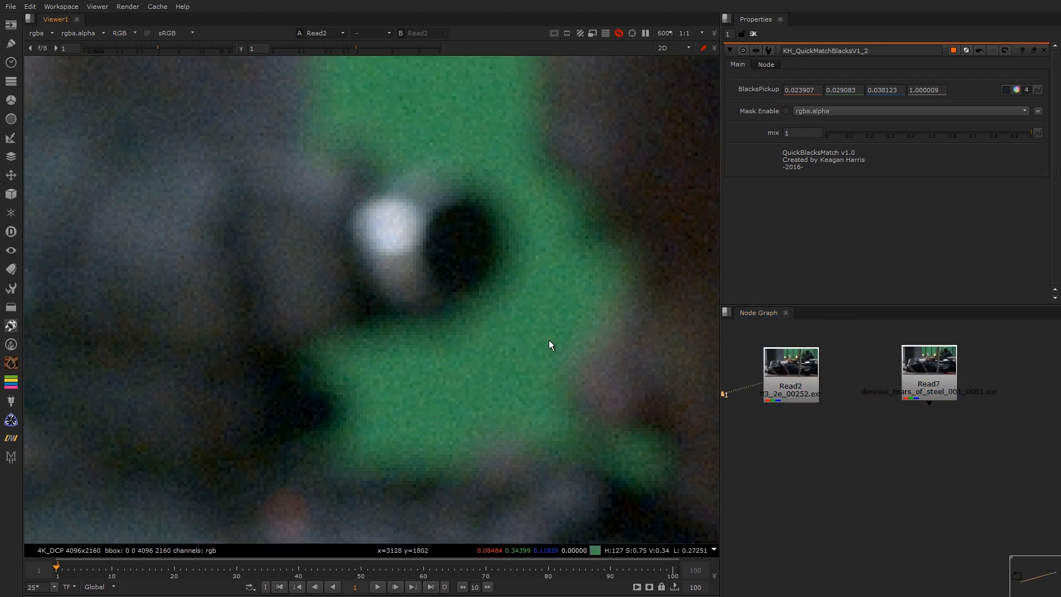
scroll(558, 337, "down", 4)
middle_click_drag(606, 280, 578, 272)
scroll(584, 226, "up", 6)
middle_click_drag(584, 222, 471, 227)
Step: Show the pre-denoised Read7 plate on viewer input 2 and fit the whole frame in view
left_click_drag(787, 367, 787, 364)
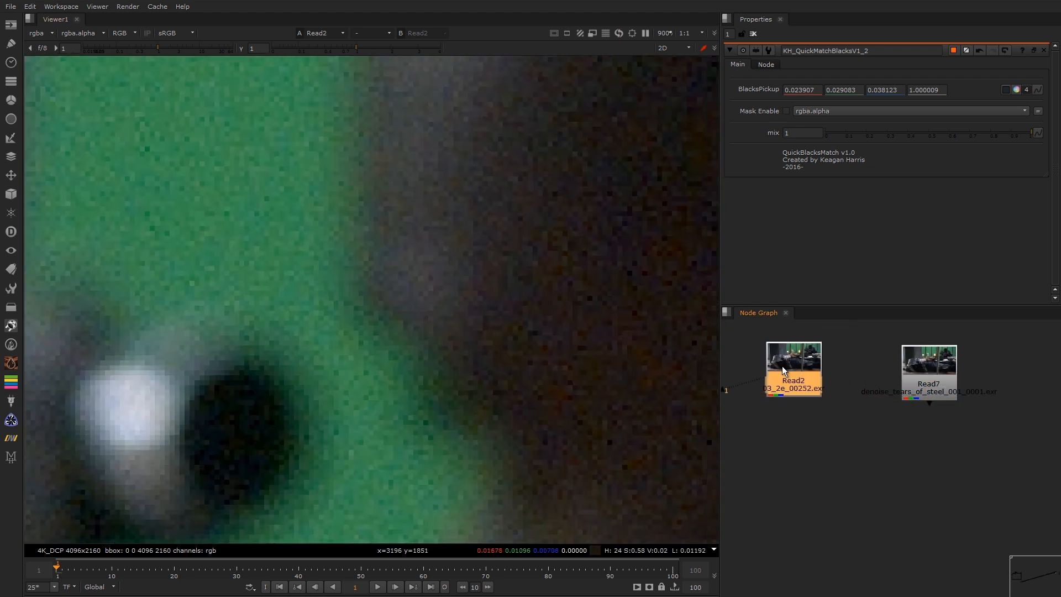
middle_click_drag(860, 368, 819, 365)
left_click(907, 366)
key("2")
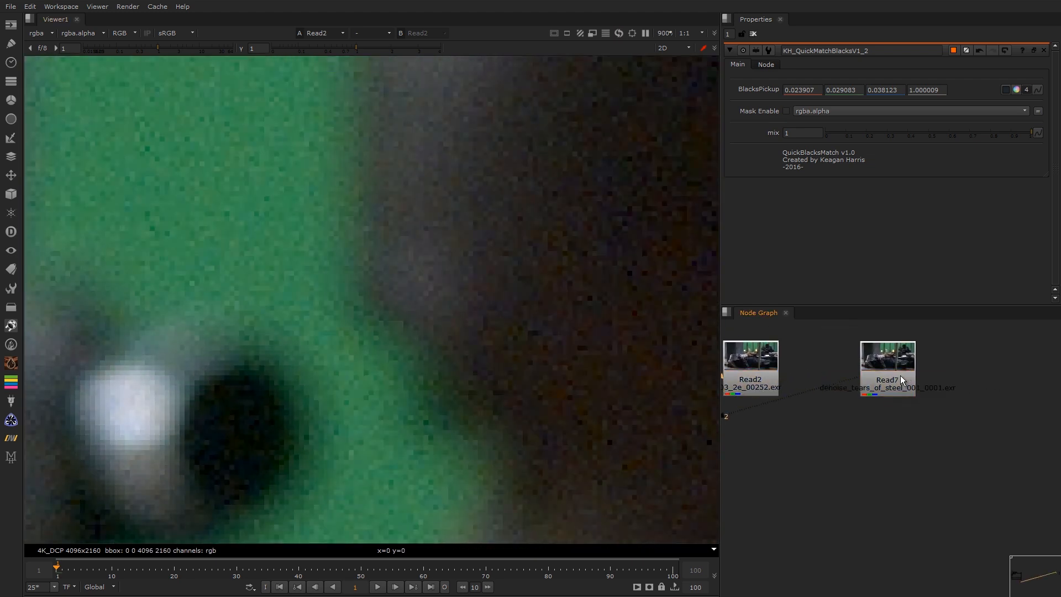
scroll(478, 385, "down", 4)
key("f")
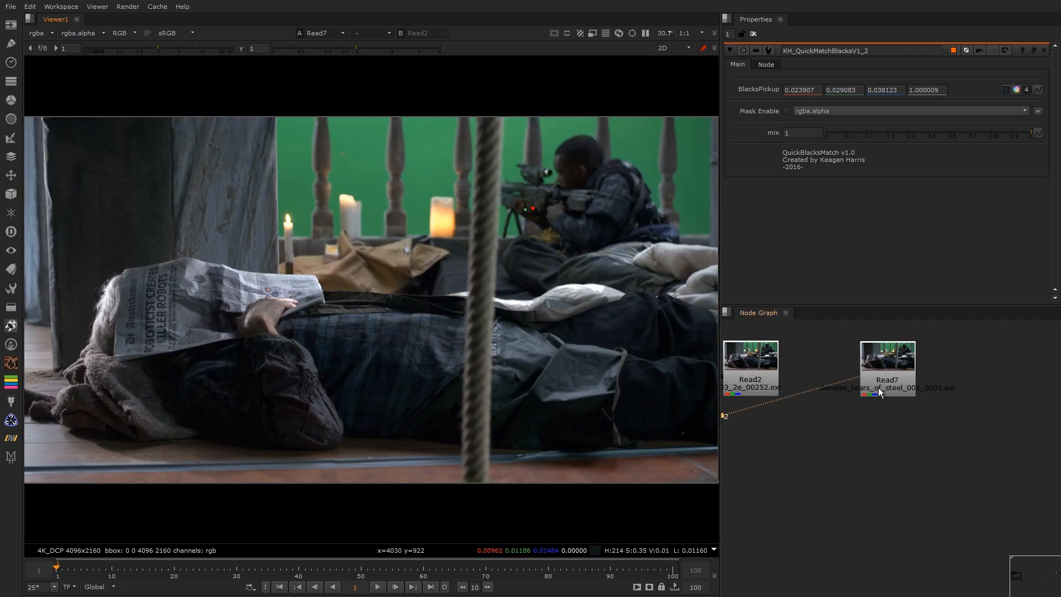
Step: Add a Denoise node, feed both its Source and Noise inputs from Read2, and view its result
scroll(827, 366, "down", 2)
key("Tab")
type("deno")
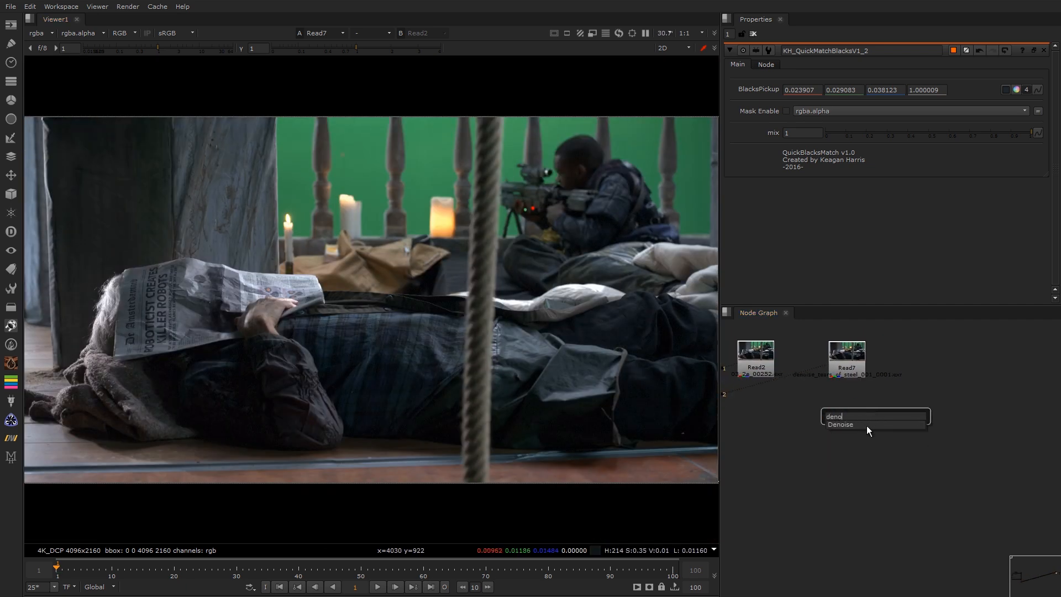
left_click(867, 425)
left_click_drag(862, 426, 769, 374)
left_click_drag(831, 424, 741, 415)
key("1")
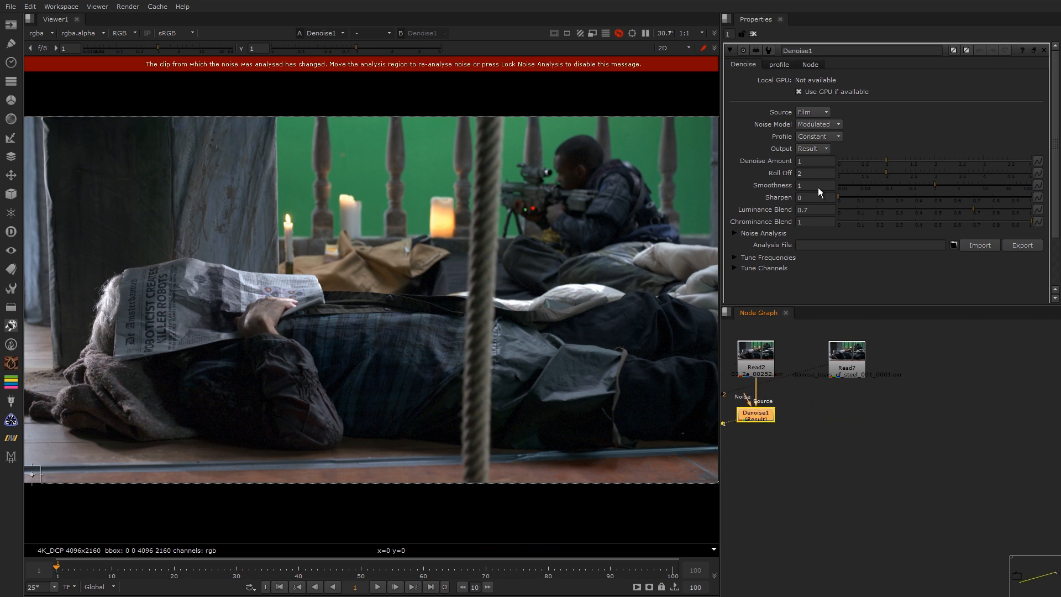
Step: Set the Denoise source to Digital and place the noise analysis region on the green screen between two balusters
left_click(819, 125)
left_click(819, 124)
scroll(545, 144, "up", 5)
scroll(527, 180, "down", 5)
middle_click_drag(343, 283, 419, 262)
key("o")
key("o")
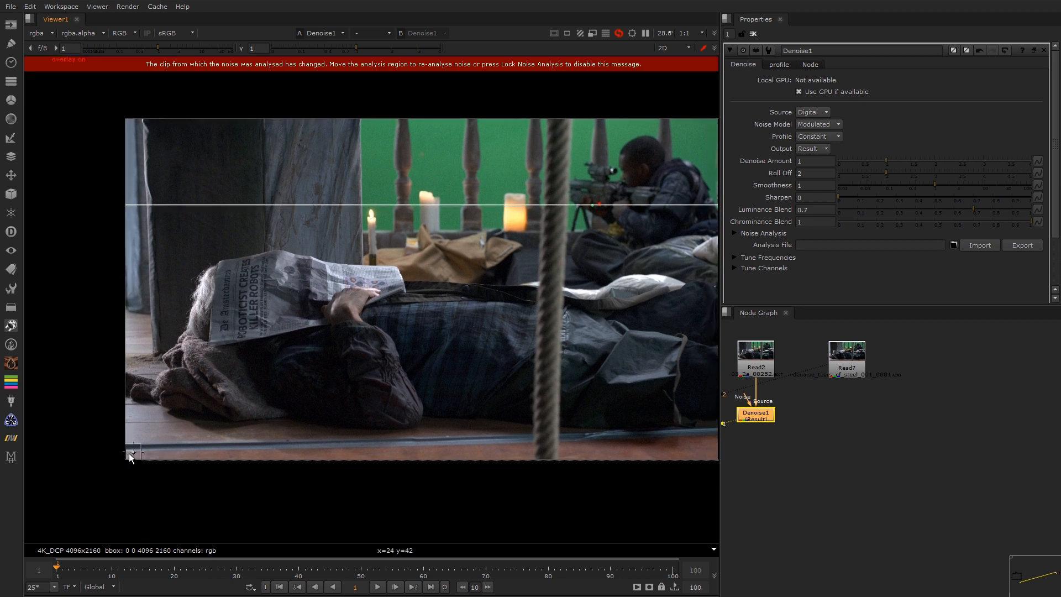
left_click_drag(132, 452, 414, 231)
scroll(439, 160, "up", 6)
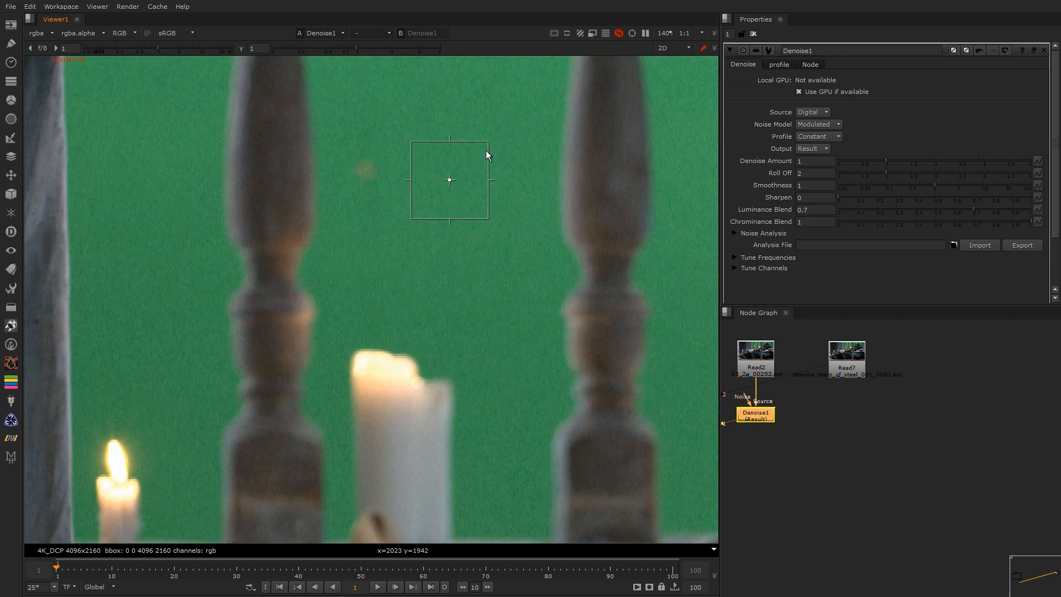
left_click_drag(482, 221, 501, 228)
Step: Set the Denoise amount to 0.9 while checking the noise around the rifle scope
middle_click_drag(483, 308, 271, 281)
middle_click_drag(510, 281, 244, 290)
middle_click_drag(528, 248, 237, 302)
scroll(595, 184, "up", 6)
middle_click_drag(787, 405, 897, 409)
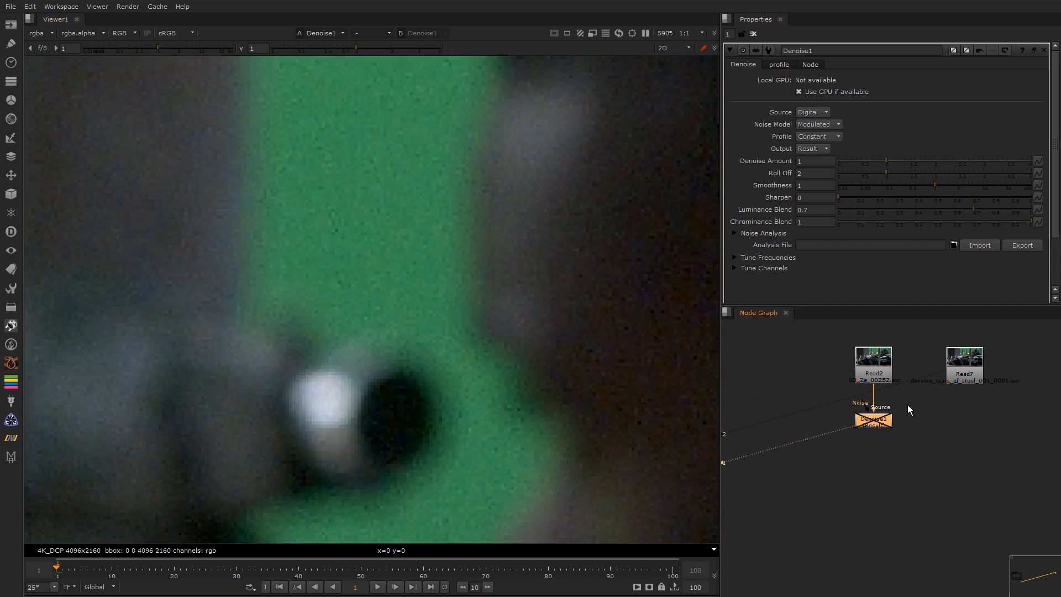
left_click_drag(886, 161, 892, 160)
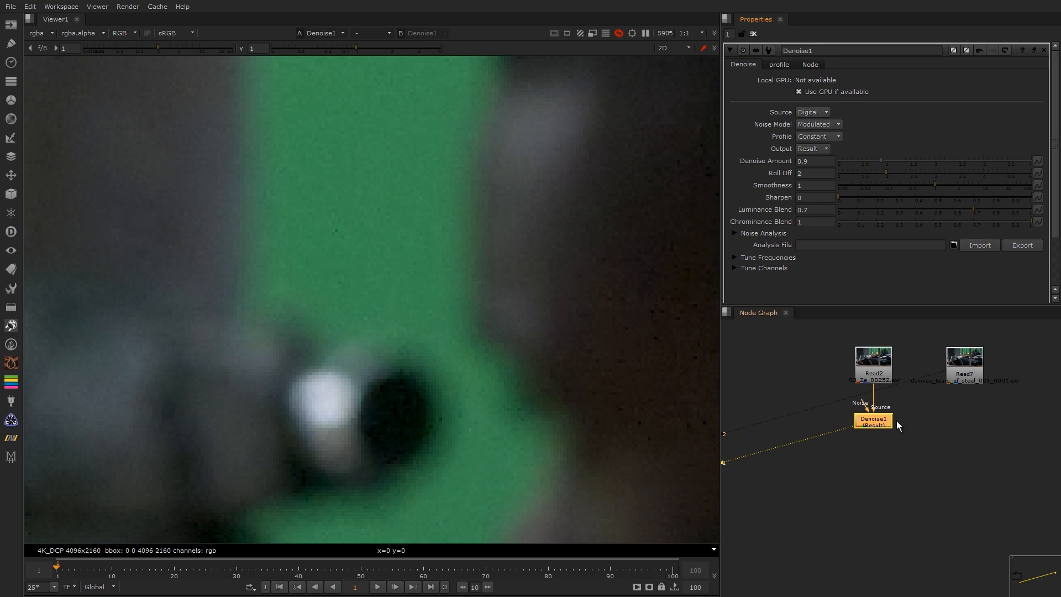
Step: Delete the Denoise node and show the pre-denoised Read7 plate in the viewer instead
key("Delete")
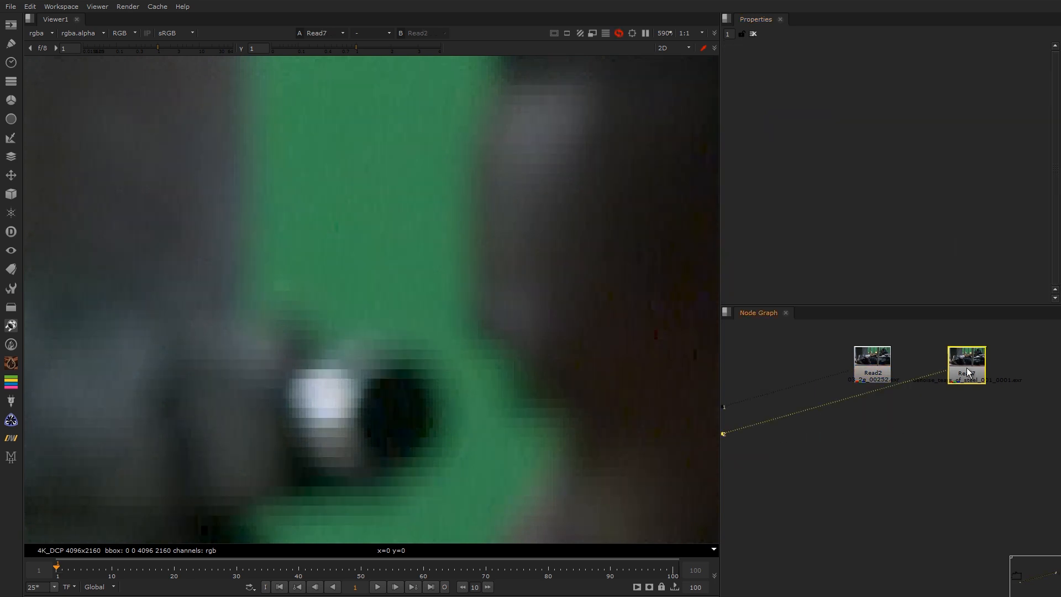
key("2")
scroll(909, 359, "down", 5)
scroll(930, 359, "up", 4)
left_click_drag(931, 352, 926, 360)
middle_click_drag(853, 349, 845, 383)
scroll(843, 382, "down", 2)
left_click_drag(844, 382, 888, 318)
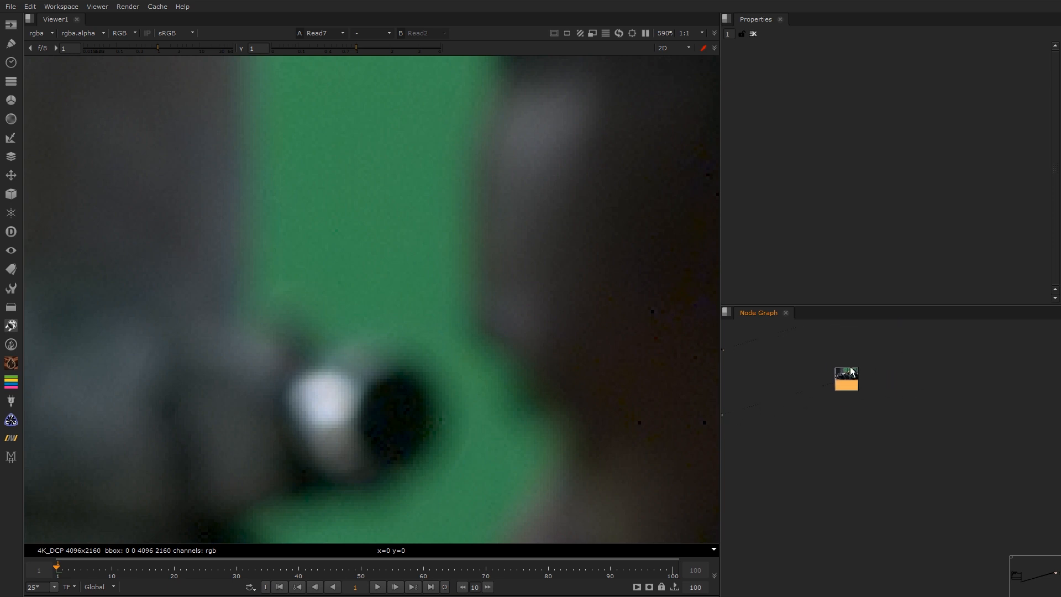
Step: Add a Keylight node after the denoised Read7 plate
scroll(869, 383, "down", 2)
key("Tab")
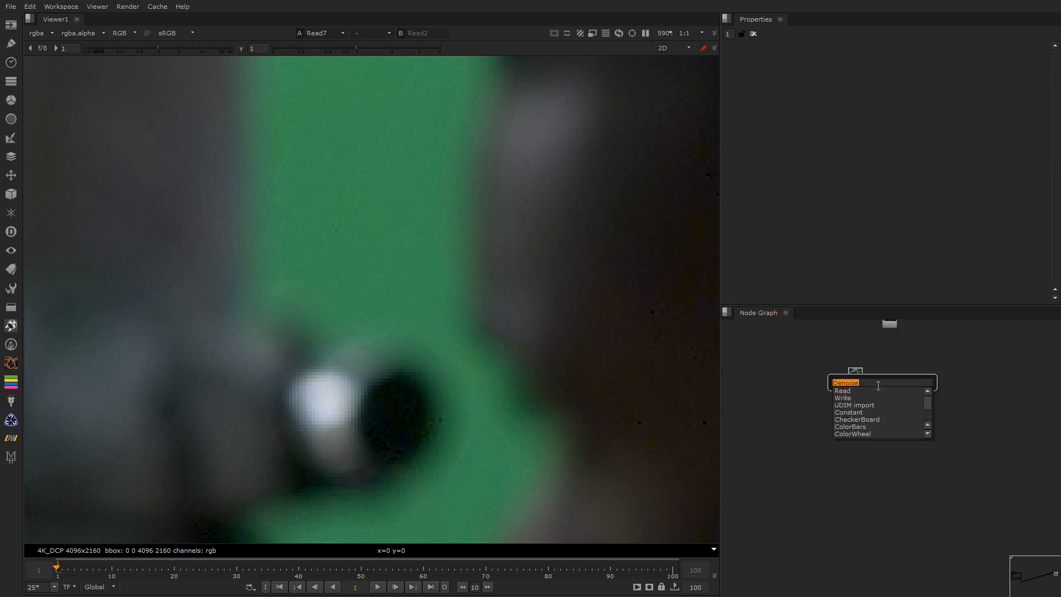
type("keys")
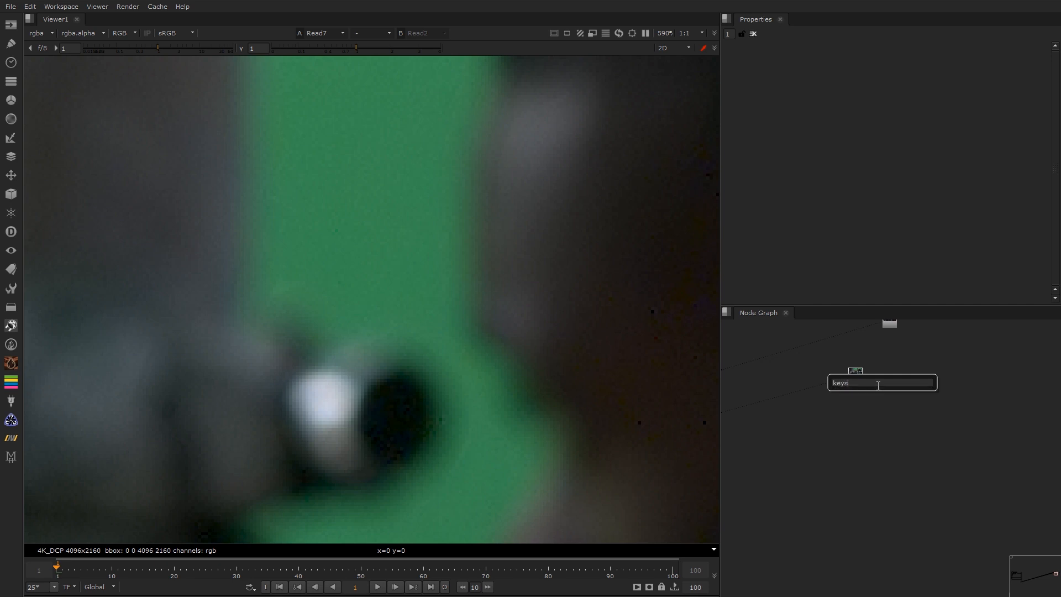
key("Down")
key("Return")
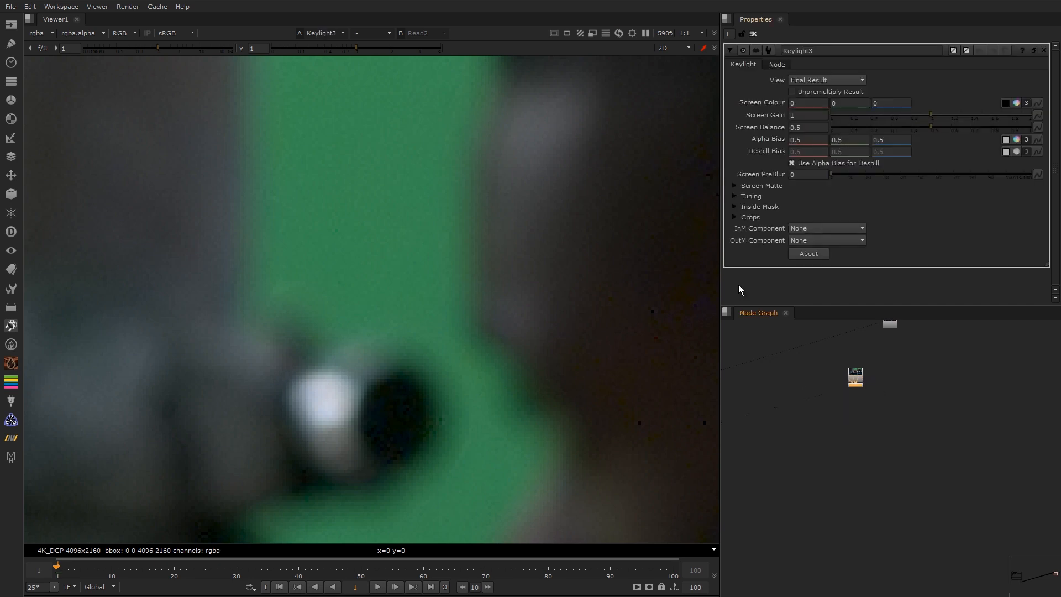
Step: Sample the Keylight screen colour from the green screen, about 0.059, 0.308, 0.105, and check the alpha matte
left_click(383, 237, "ctrl")
middle_click_drag(410, 241, 309, 301, "alt")
key("a")
middle_click_drag(381, 276, 508, 220)
scroll(622, 168, "down", 2)
middle_click_drag(624, 182, 488, 180)
left_click(605, 247, "ctrl")
left_click_drag(604, 247, 254, 264, "ctrl")
scroll(845, 402, "up", 2)
Step: Move the Keylight node away from the Read7 plate and insert a dot in the pipe between them
left_click_drag(858, 379, 941, 436)
left_click(933, 414)
left_click_drag(898, 405, 863, 423, "ctrl")
left_click(882, 424)
scroll(854, 388, "down", 3)
scroll(880, 341, "up", 2)
Step: Arrange the original Read2 plate well to the left of the denoised Read7 plate in the node graph
left_click_drag(885, 331, 777, 419)
scroll(855, 396, "up", 5)
key("1")
left_click(785, 415)
middle_click_drag(808, 404, 813, 391)
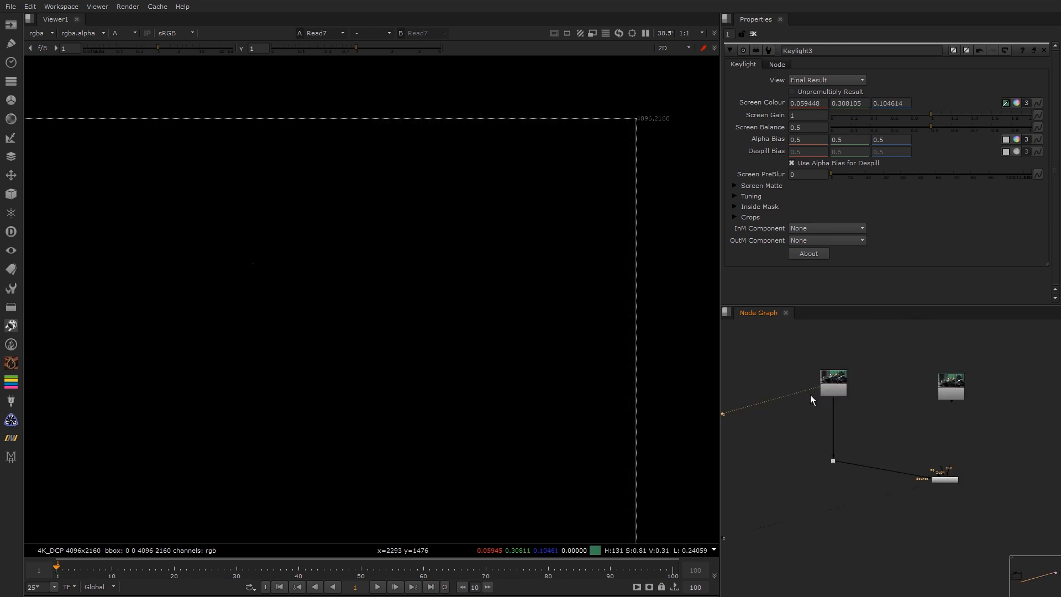
scroll(814, 390, "down", 1)
scroll(892, 376, "down", 3)
left_click_drag(959, 384, 774, 384)
middle_click_drag(776, 384, 923, 384)
left_click_drag(918, 384, 819, 379)
Step: View the noisy Read2 plate in full colour, inspecting the soldier's head and scope before fitting the frame
key("1")
left_click(854, 359)
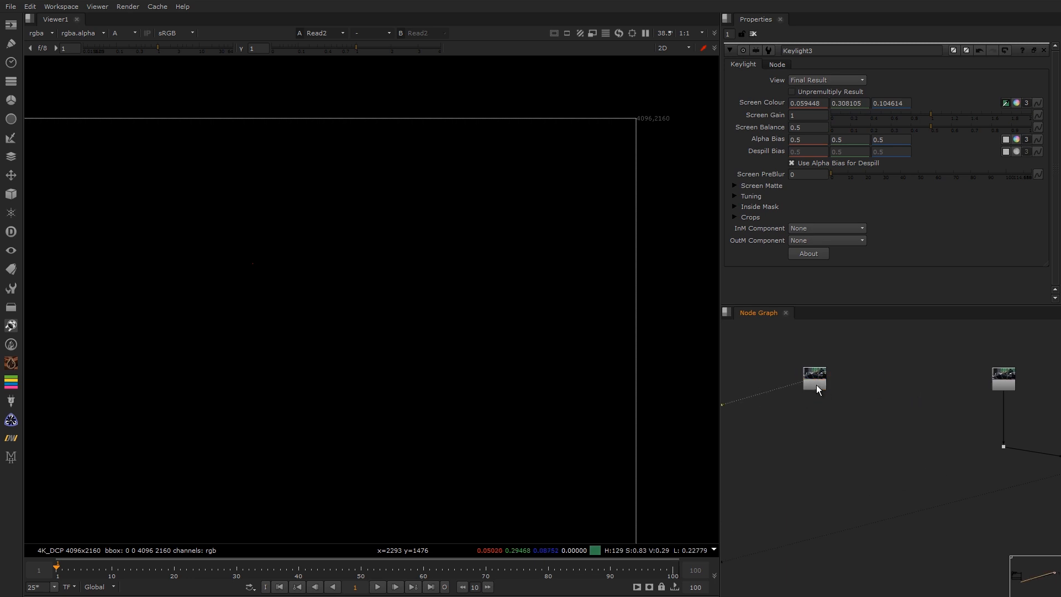
key("a")
scroll(549, 131, "up", 5)
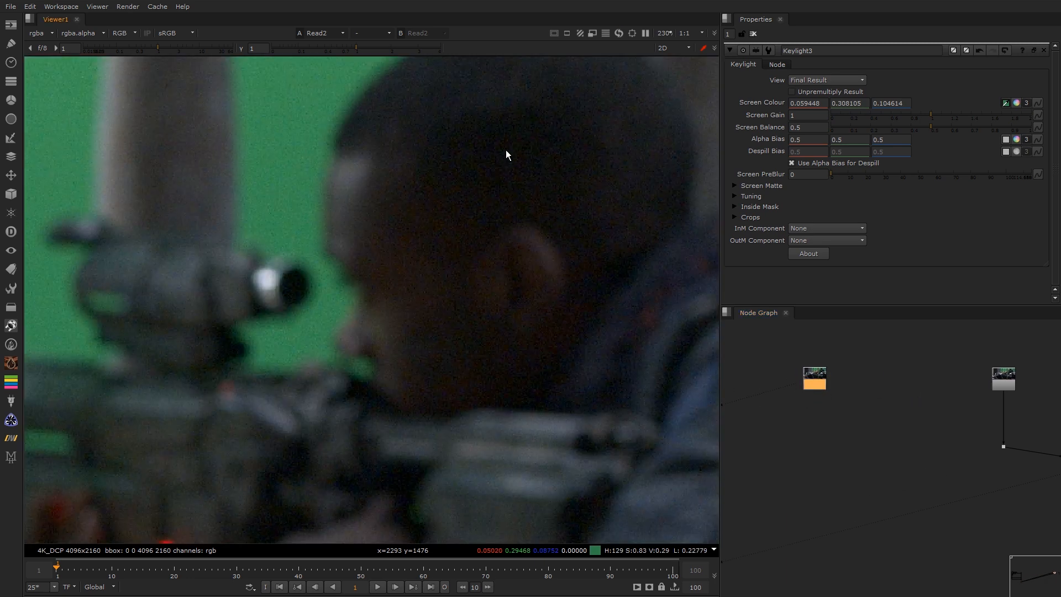
key("f")
Step: Route the plate's pipe through a second dot directly above the Keylight and view the Keylight's alpha matte
middle_click_drag(1034, 447, 795, 367)
left_click_drag(849, 375, 864, 388)
left_click(806, 380)
left_click(869, 388)
key("1")
key("a")
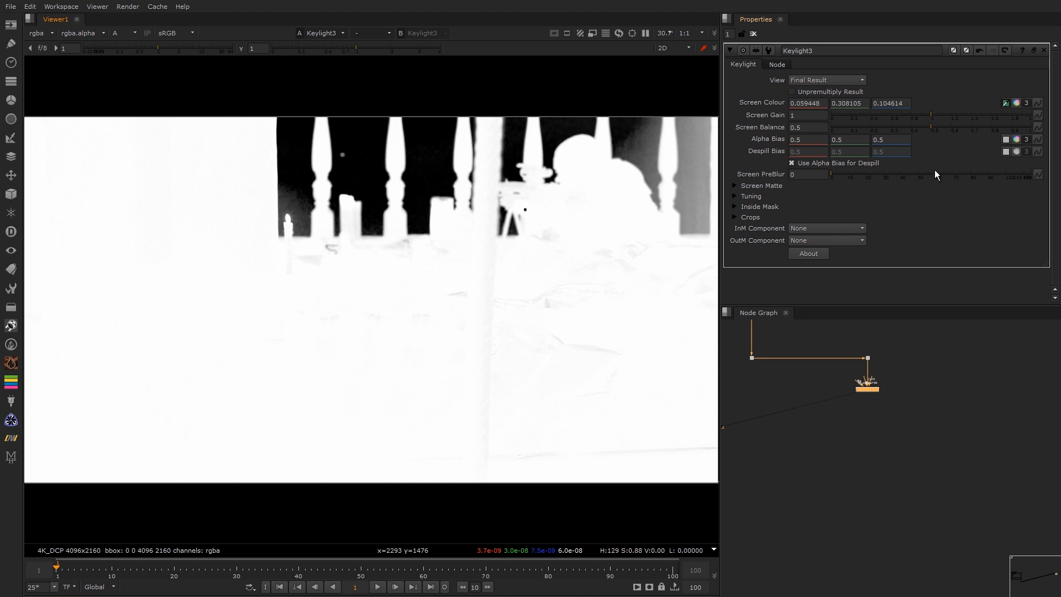
Step: Add a Grade node after the Keylight on the alpha channel with blackpoint 0.43 and whitepoint 0.76
scroll(875, 389, "up", 3)
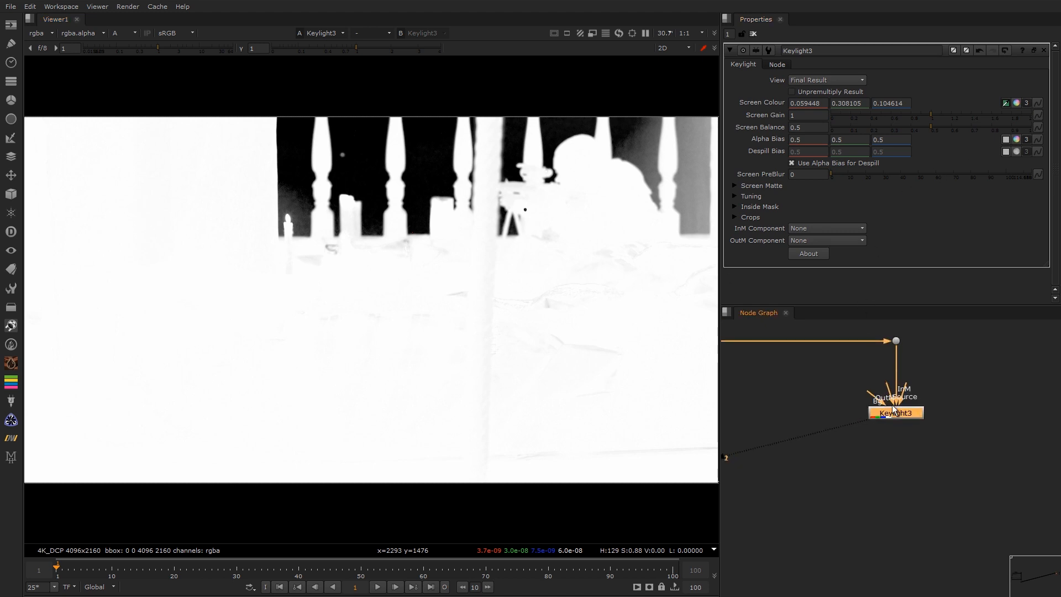
key("g")
left_click(818, 80)
left_click(816, 133)
mouse_move(919, 98)
left_mouse_down()
mouse_move(981, 95)
mouse_move(908, 107)
left_mouse_up()
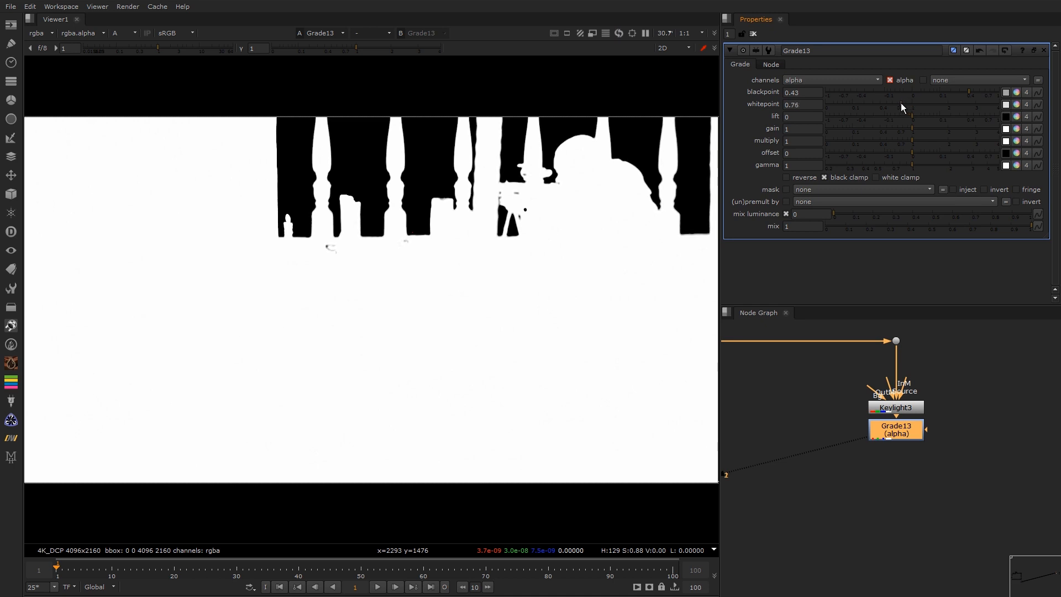
left_click_drag(900, 103, 901, 104)
Step: Add a Clamp node after the Grade and disable it
middle_click_drag(895, 420, 904, 345)
key("Tab")
type("cla")
key("Return")
key("d")
Step: View the Grade's output and sample the alpha values over an area of the white foreground
double_click(909, 355)
key("1")
key("o")
left_click_drag(468, 311, 545, 402, "ctrl+shift")
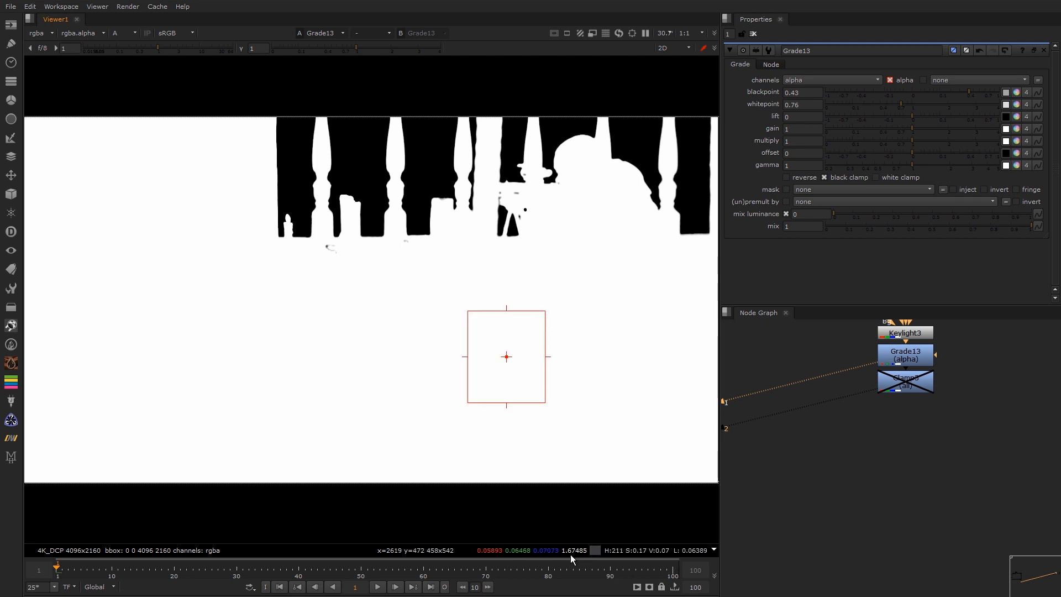
Step: View the Clamp node's output with its settings open and re-enable the node
left_click(897, 390)
key("1")
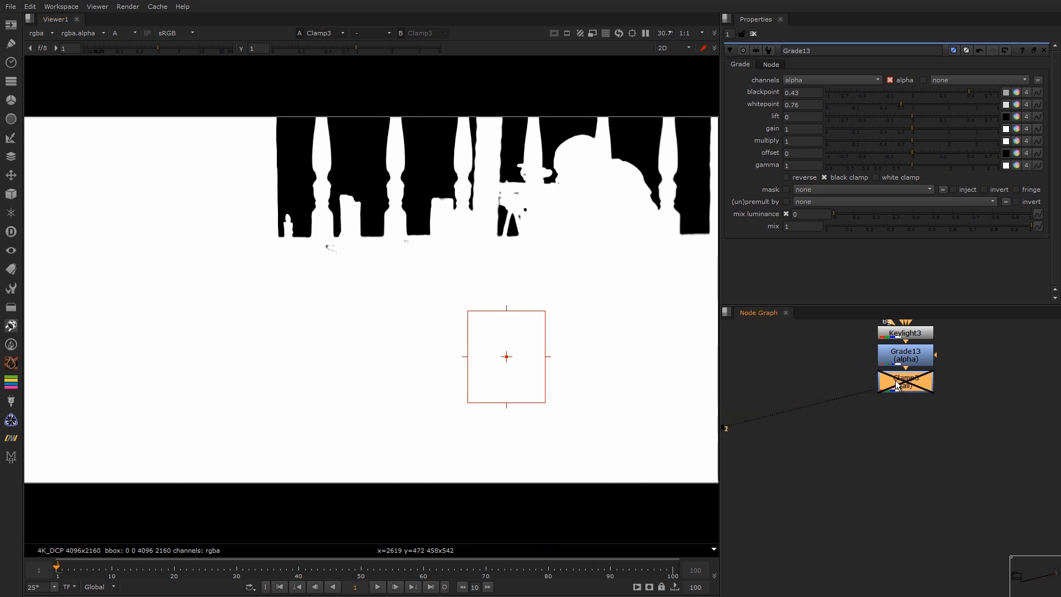
double_click(895, 382)
key("d")
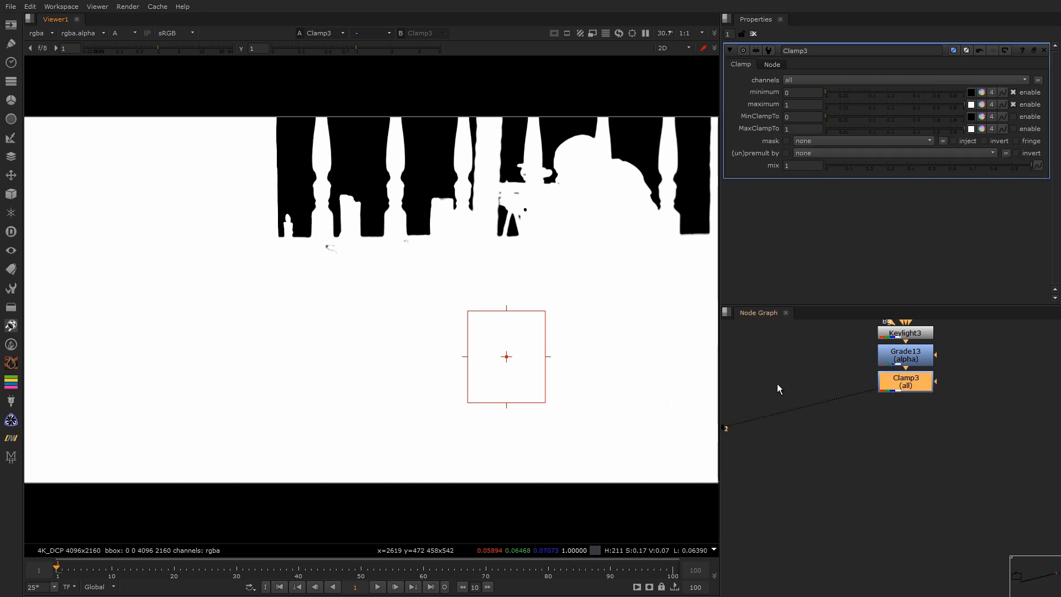
Step: Add a FilterErode node below the Clamp
scroll(873, 386, "down", 3)
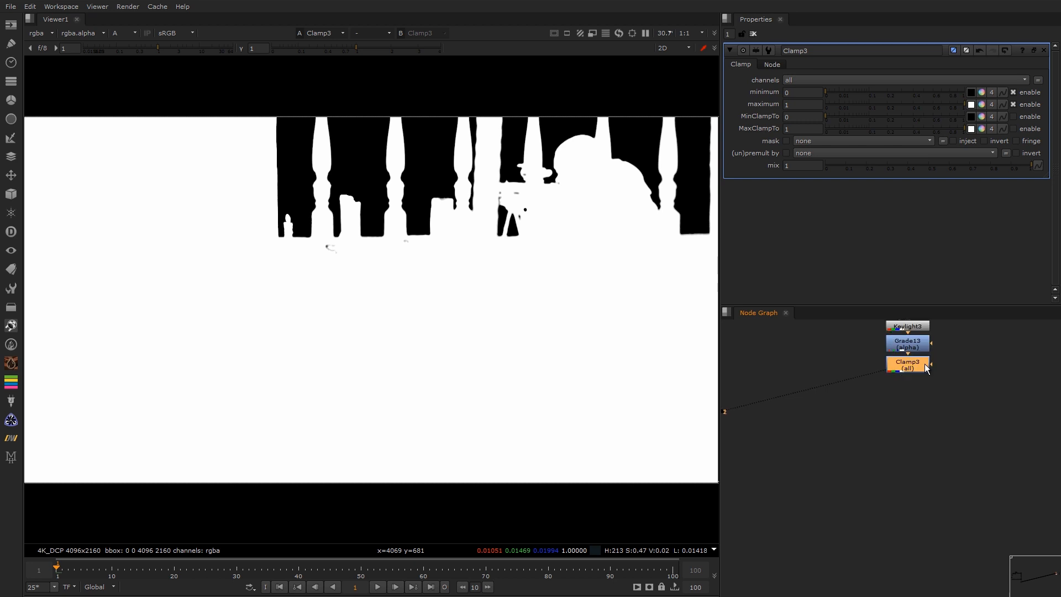
scroll(873, 398, "down", 1)
scroll(897, 386, "up", 1)
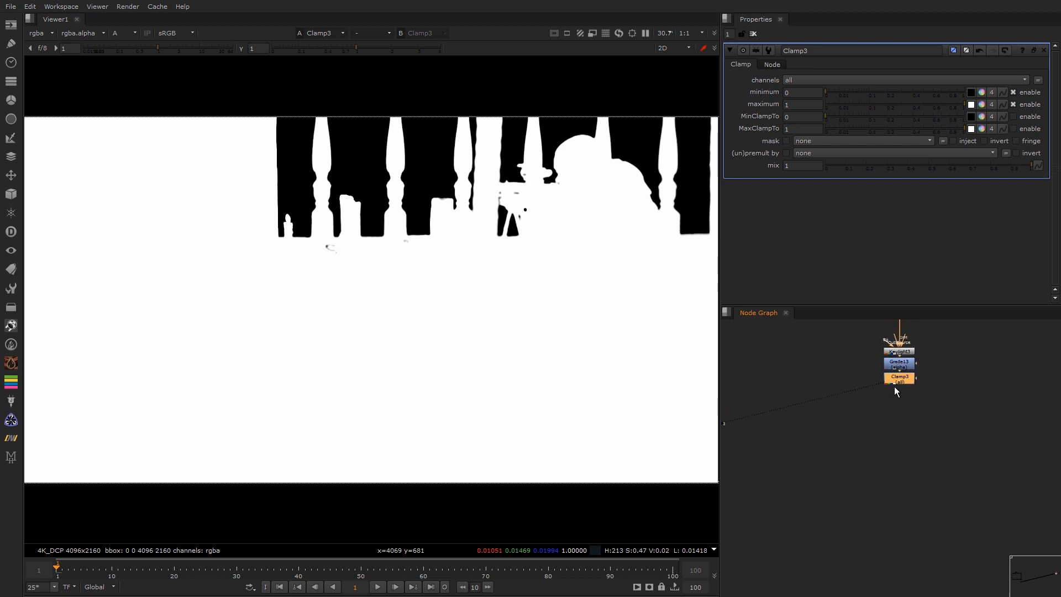
key("Tab")
type("erode")
left_click(889, 397)
Step: Try the FilterErode's filter types, keep the box filter, and set the erode size to 3.6
left_click_drag(926, 90, 933, 91)
left_click(799, 105)
left_click(808, 132)
left_click(794, 85)
left_click(784, 105)
left_click(783, 95)
left_click_drag(939, 91, 933, 92)
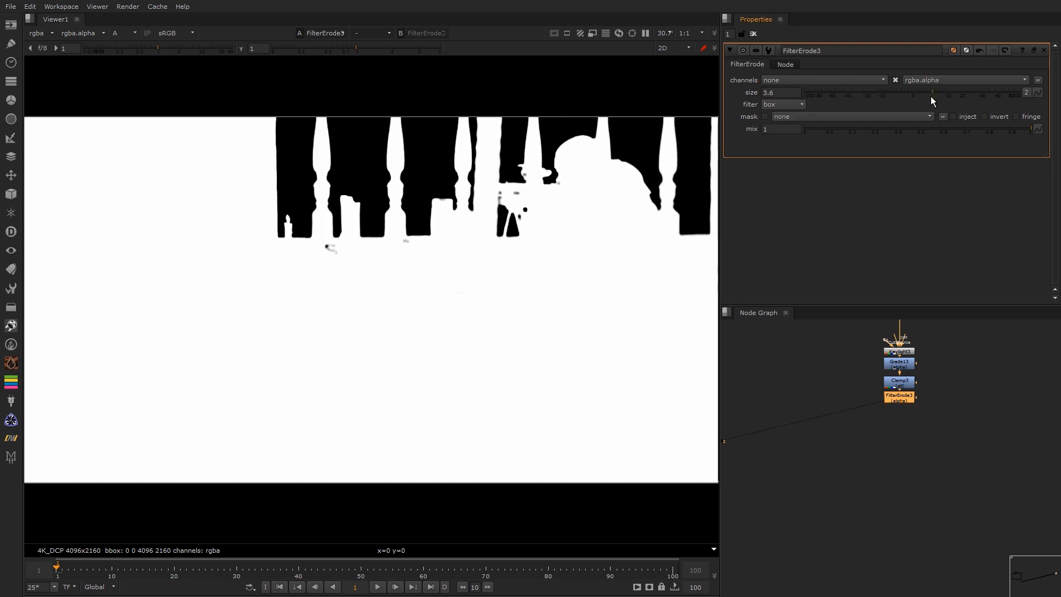
Step: Add a Copy node beside the FilterErode and move it over toward the original plate's pipe
scroll(874, 382, "down", 3)
scroll(907, 379, "down", 1)
key("k")
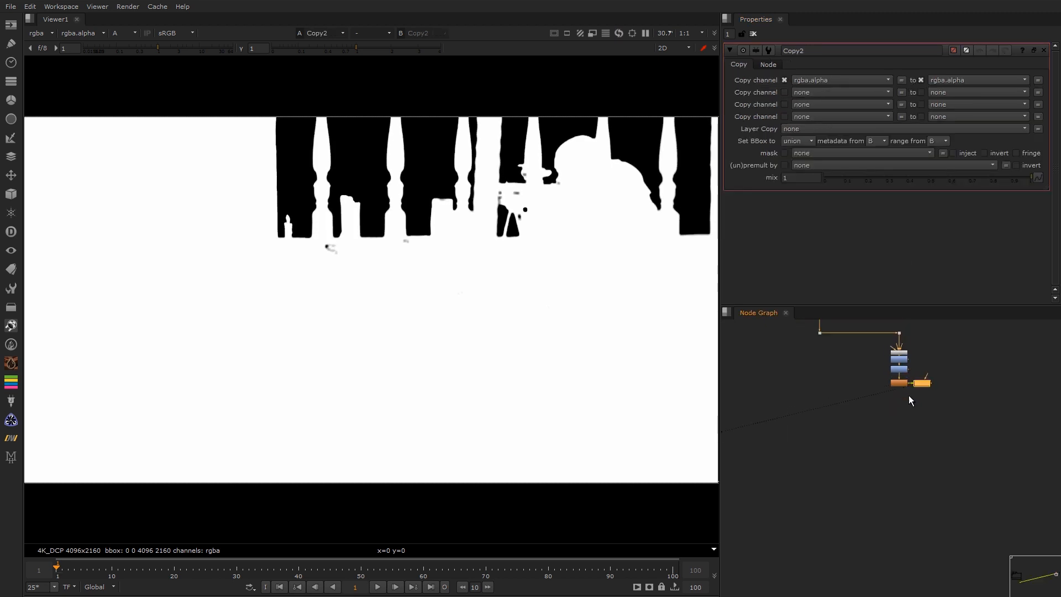
middle_click_drag(857, 384, 936, 401)
left_click_drag(952, 401, 840, 393)
scroll(841, 393, "down", 2)
middle_click_drag(841, 393, 830, 419)
left_click_drag(830, 419, 826, 419)
scroll(826, 419, "up", 6)
scroll(805, 423, "down", 3)
scroll(830, 417, "up", 1)
scroll(830, 416, "down", 2)
Step: Connect the Copy's B input to the original plate and its A input to the FilterErode output
left_click_drag(838, 403, 786, 420)
scroll(810, 414, "down", 2)
middle_click_drag(808, 416, 855, 515)
left_click_drag(851, 513, 806, 397)
left_click_drag(807, 393, 848, 384)
scroll(848, 383, "down", 3)
middle_click_drag(813, 391, 768, 335)
left_click_drag(803, 398, 806, 422)
scroll(854, 412, "down", 1)
middle_click_drag(855, 412, 836, 410)
mouse_move(760, 445)
left_mouse_down()
mouse_move(874, 343)
mouse_move(787, 350)
mouse_move(857, 351)
mouse_move(777, 435)
mouse_move(735, 439)
left_mouse_up()
left_click(801, 436)
scroll(800, 438, "up", 5)
scroll(730, 438, "down", 5)
Step: Insert a dot in the pipe between FilterErode and Copy, and align the Copy below the plate so the connections run straight
left_click_drag(870, 395, 960, 424, "ctrl")
left_click(781, 421)
mouse_move(780, 425)
left_mouse_down()
mouse_move(788, 465)
mouse_move(802, 419)
mouse_move(780, 451)
left_mouse_up()
left_click(775, 457)
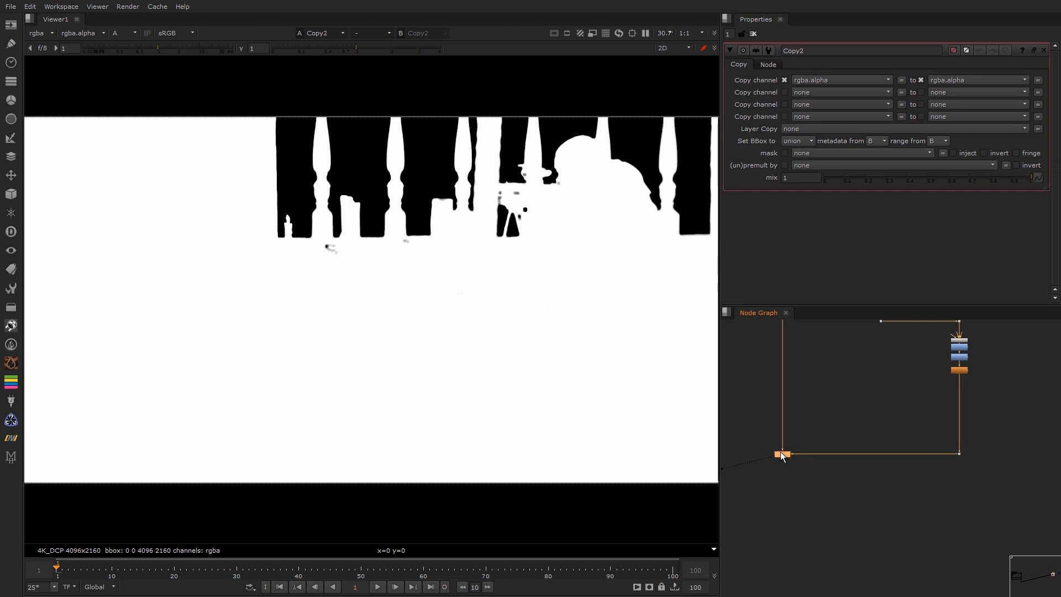
Step: Switch the viewer between alpha and RGB and inspect the Copy's output up close around the rifle
key("a")
key("a")
key("a")
key("a")
key("a")
key("a")
key("a")
scroll(538, 150, "up", 8)
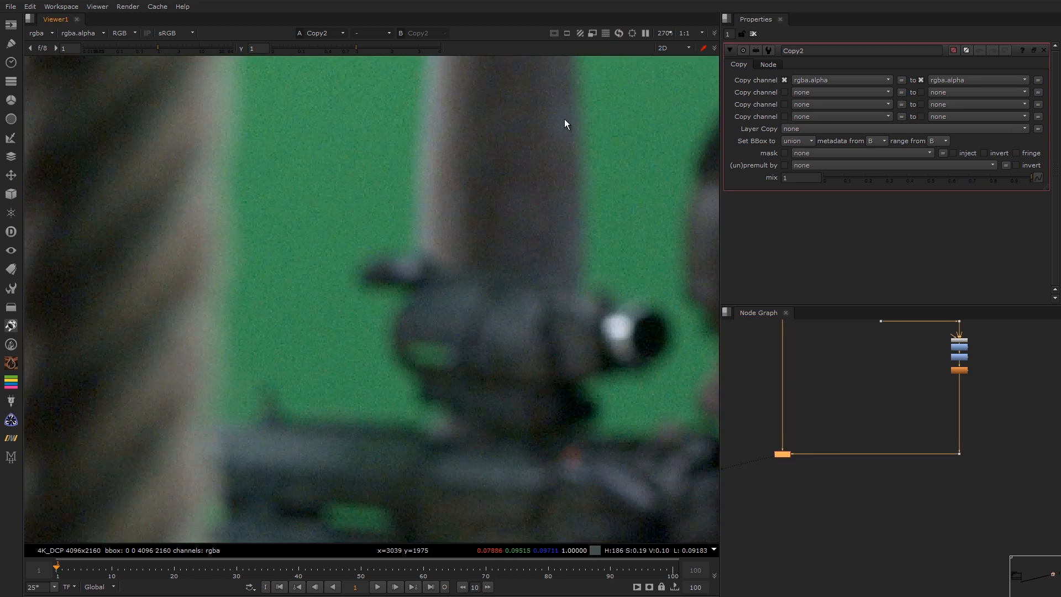
key("f")
Step: Add a Premult node below the Copy and view its result
middle_click_drag(813, 464, 845, 418)
scroll(844, 398, "down", 1)
left_click_drag(842, 387, 775, 430)
key("Tab")
type("premult")
key("Return")
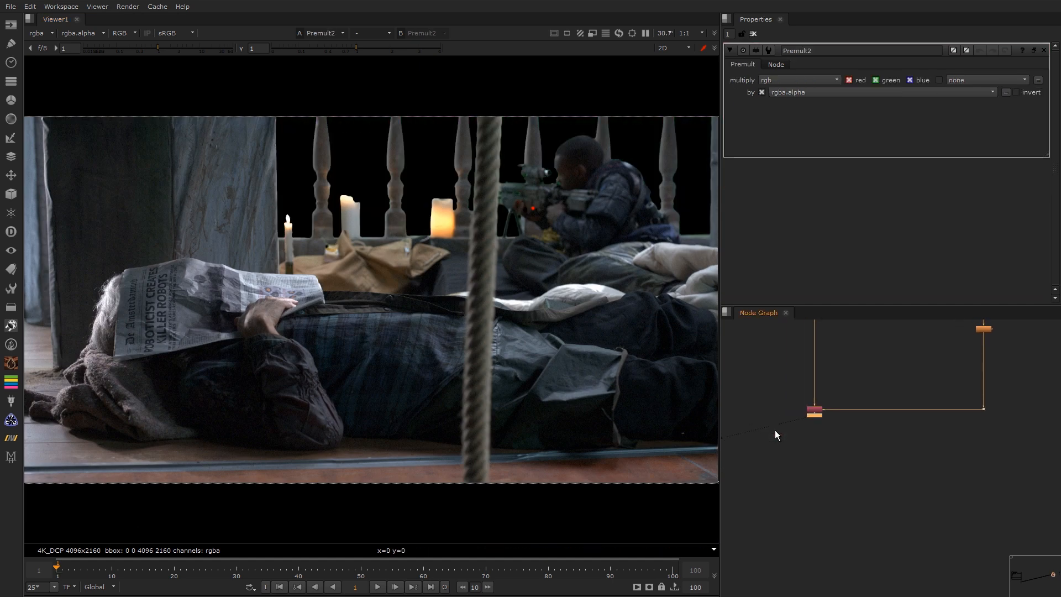
Step: Insert a DespillMadness node into the plate's pipe above the Copy and view its output
scroll(409, 211, "up", 6)
scroll(834, 356, "down", 3)
scroll(828, 383, "up", 4)
key("Tab")
type("de")
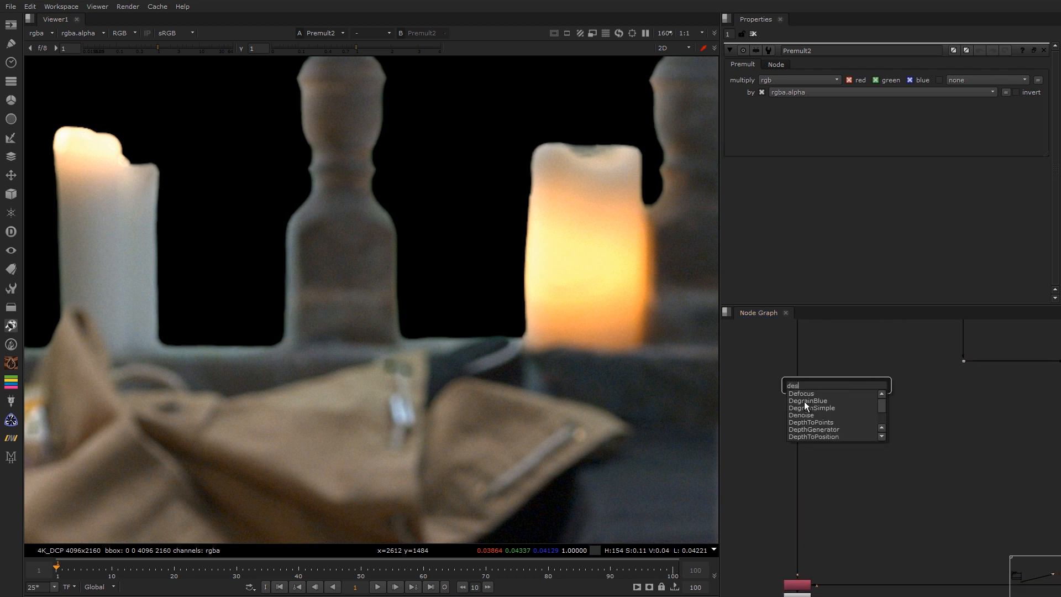
type("sp")
key("Return")
left_click_drag(840, 394, 799, 393)
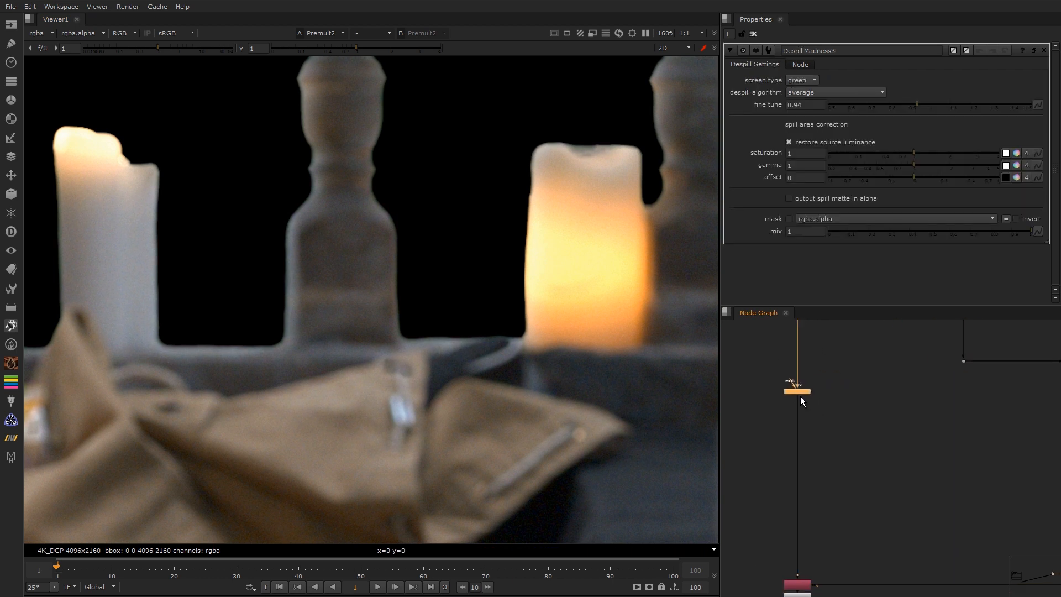
key("1")
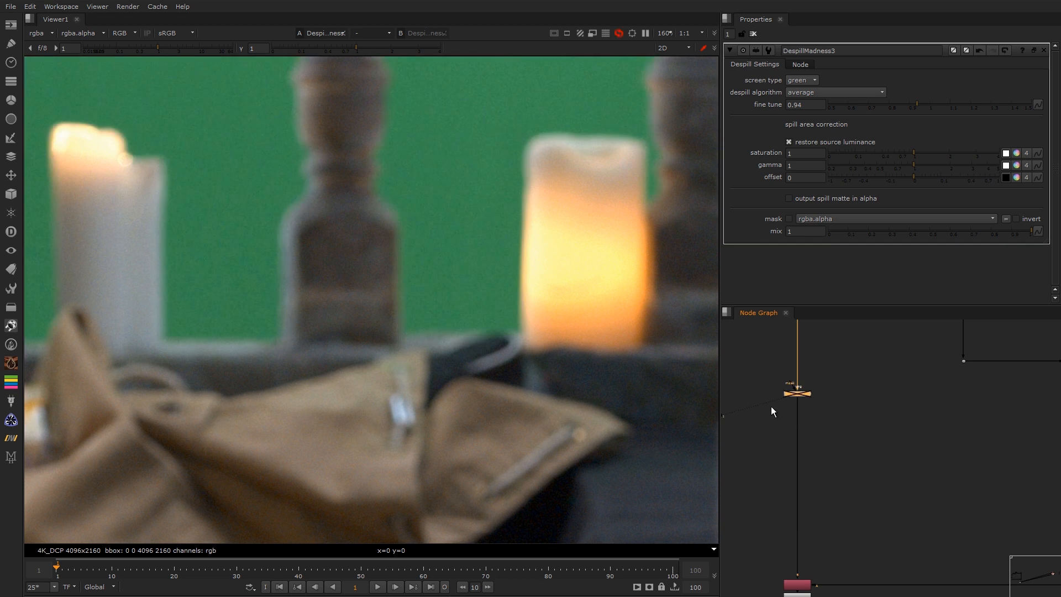
scroll(612, 390, "down", 3)
scroll(818, 390, "up", 4)
Step: Add a Keylight node beside the DespillMadness and connect its source to the plate through a new dot
key("Tab")
type("ke")
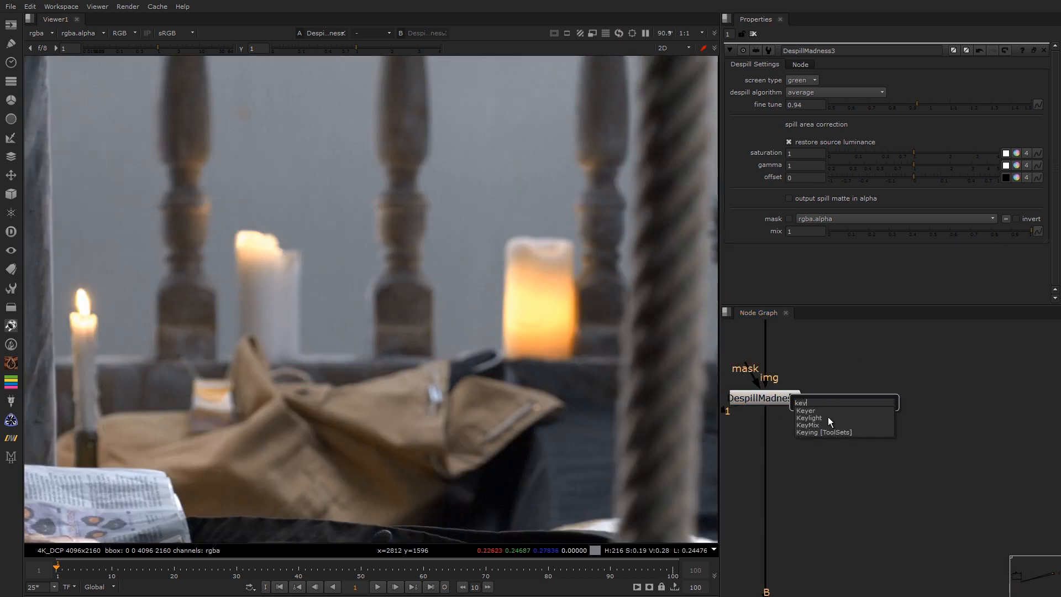
left_click(834, 417)
scroll(844, 403, "down", 3)
left_click(804, 359, "ctrl")
left_click_drag(851, 397, 804, 367)
left_click_drag(864, 393, 815, 418)
Step: View the new Keylight's output and set its screen colour to 0, 1, 0
key("1")
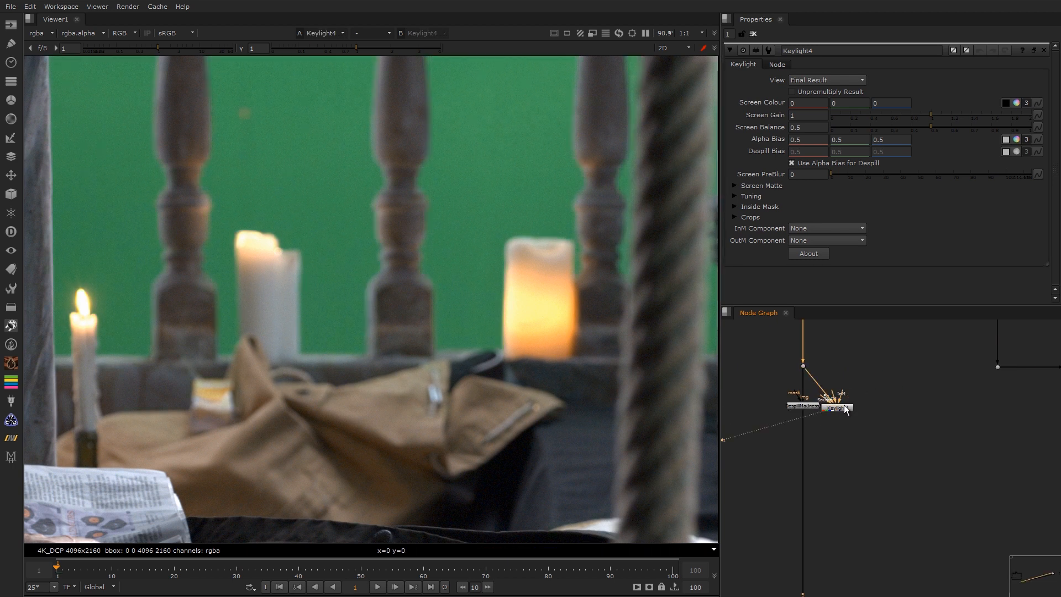
left_click(850, 103)
type("1")
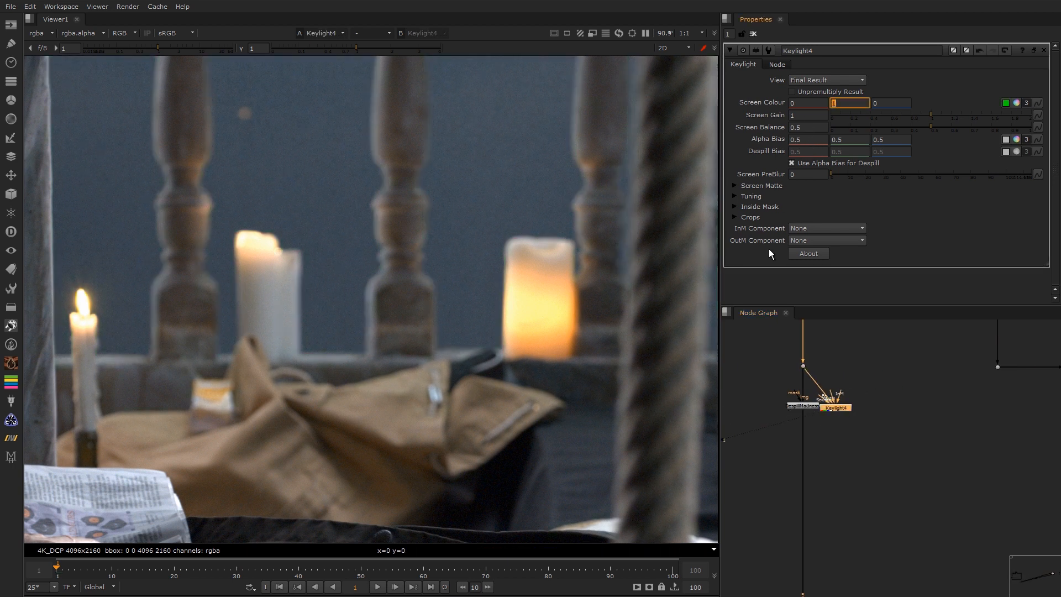
Step: Compare the despilled output of DespillMadness with that of the new Keylight in the viewer
left_click(803, 407)
key("1")
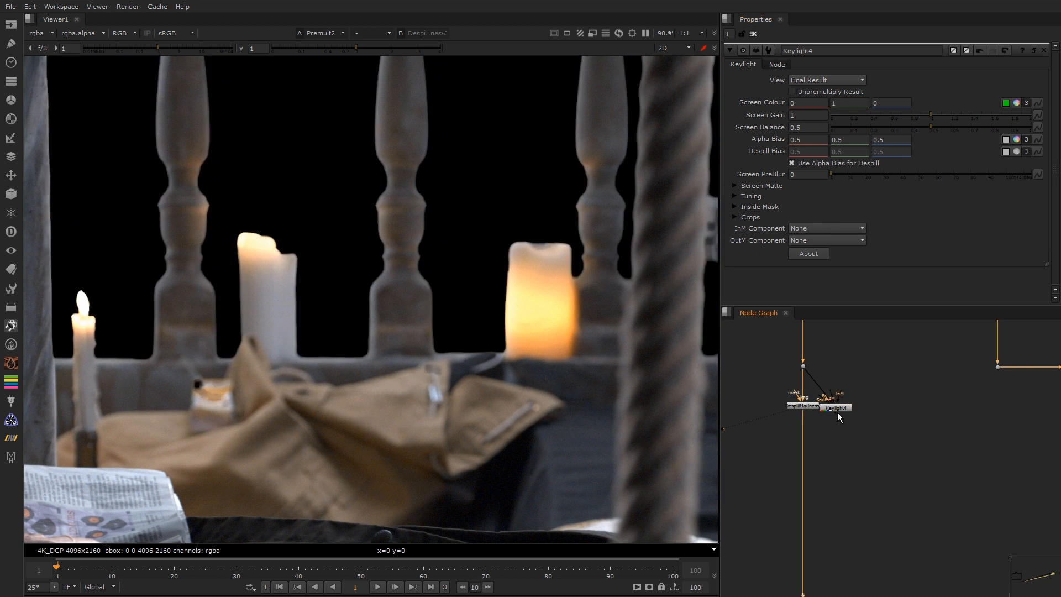
left_click_drag(804, 408, 804, 406)
middle_click_drag(823, 408, 815, 396)
left_click_drag(823, 396, 840, 391)
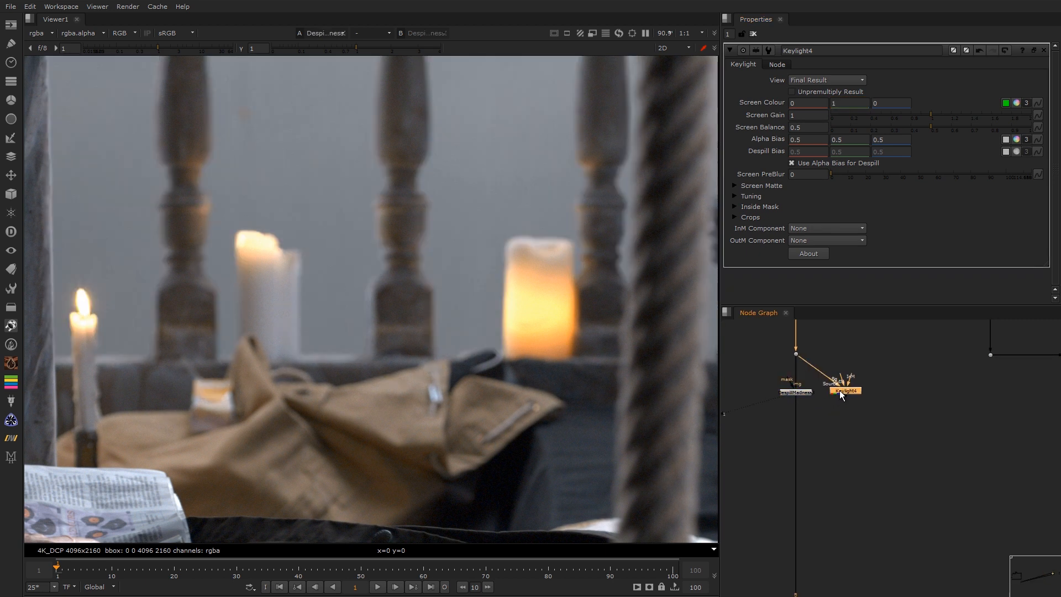
key("2")
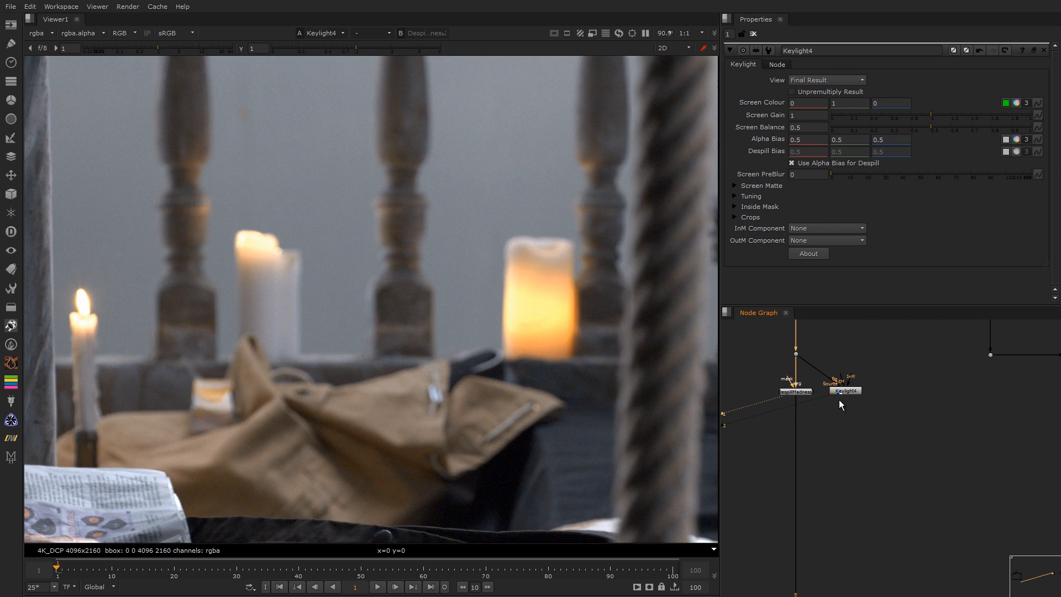
key("2")
Step: Try feeding the Copy from the Keylight, view the Premult, and disable the Keylight to compare the spill around the soldier
left_click_drag(798, 401, 848, 389)
middle_click_drag(824, 355, 755, 391, "alt")
left_click(813, 478)
key("1")
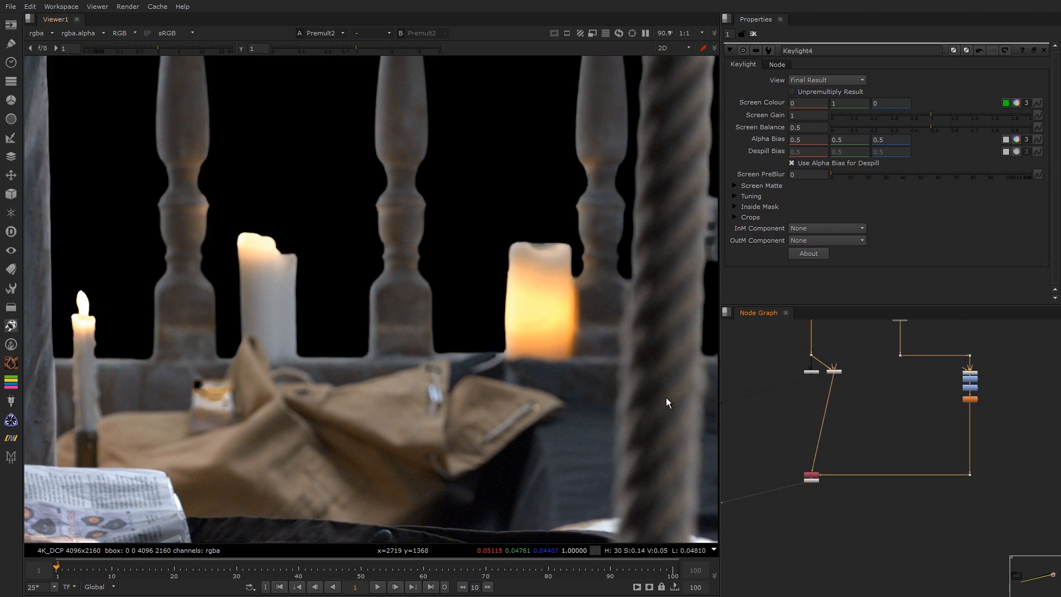
left_click(834, 372)
key("1")
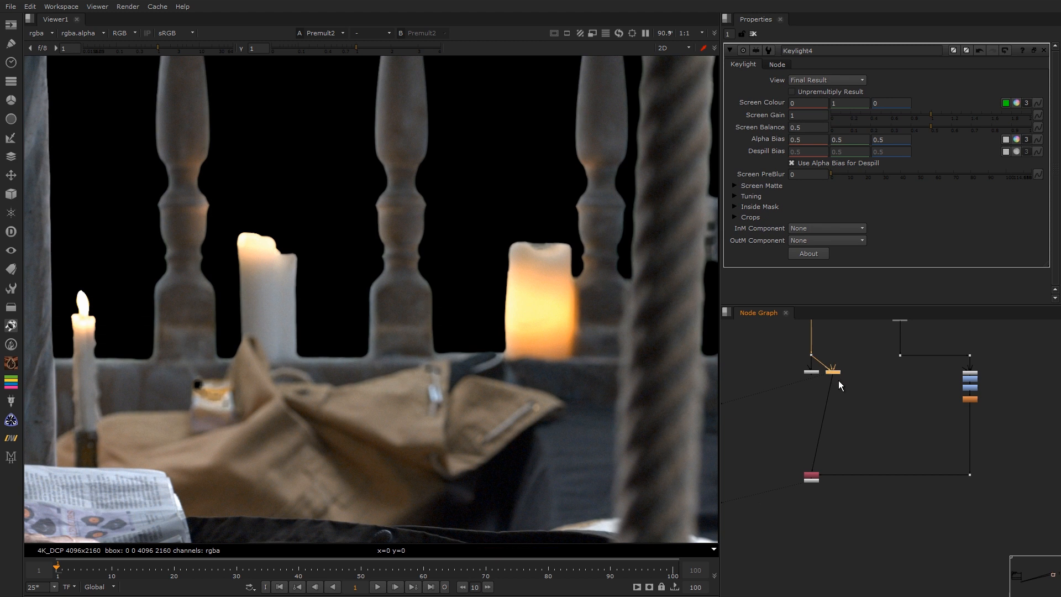
key("d")
middle_click_drag(382, 392, 261, 404)
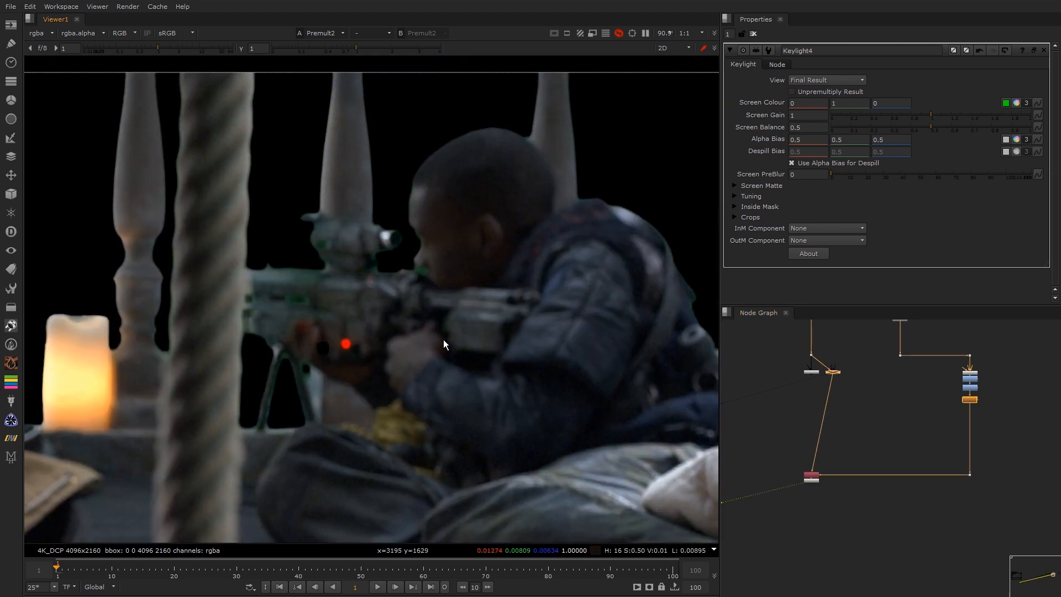
Step: Reconnect the Copy's B input to DespillMadness, open that node's settings, and delete the despill Keylight
left_click_drag(824, 375, 812, 370)
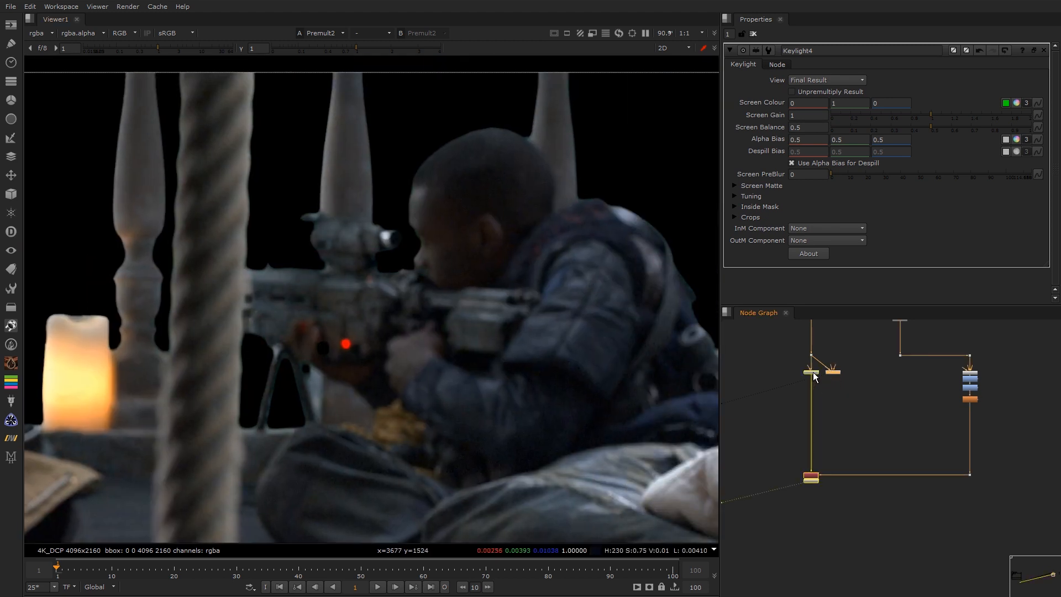
double_click(813, 373)
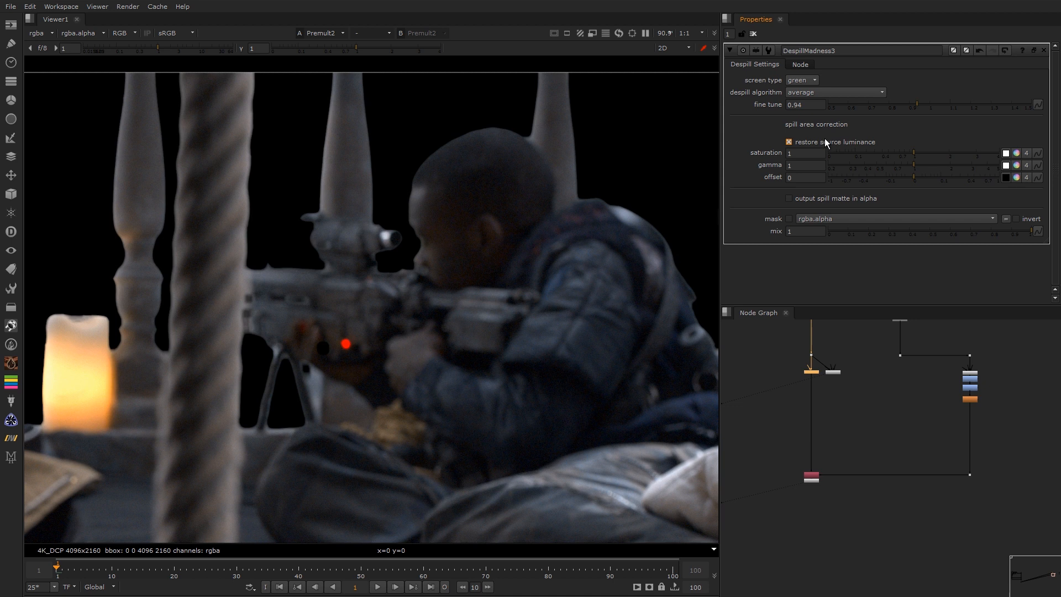
scroll(825, 377, "up", 4)
left_click_drag(880, 338, 839, 392)
key("Delete")
scroll(818, 369, "down", 2)
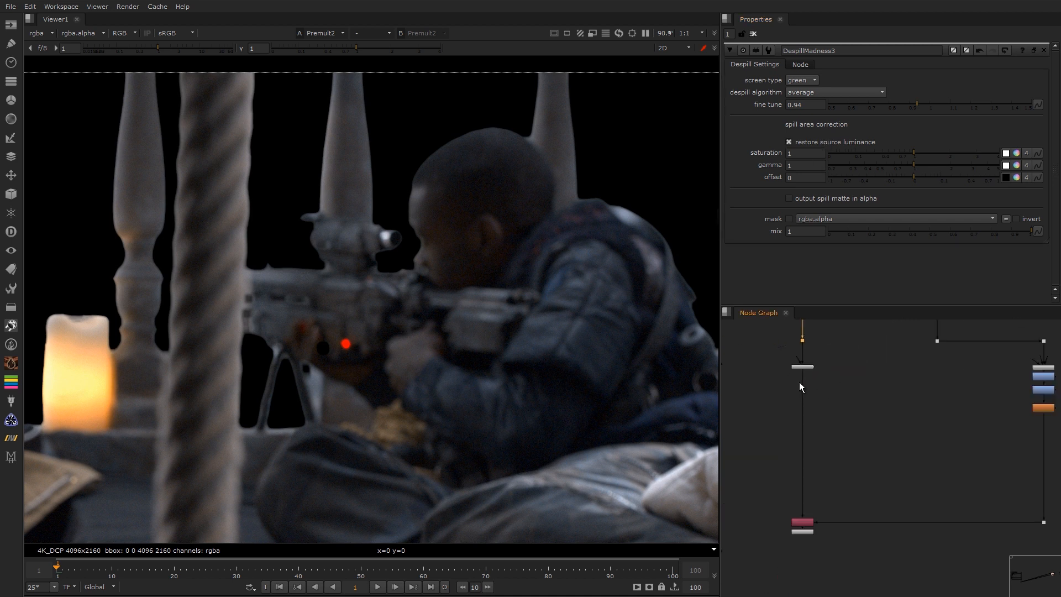
Step: Add an IBKColourV3 node beside the Keylight matte branch
middle_click_drag(805, 402, 811, 300)
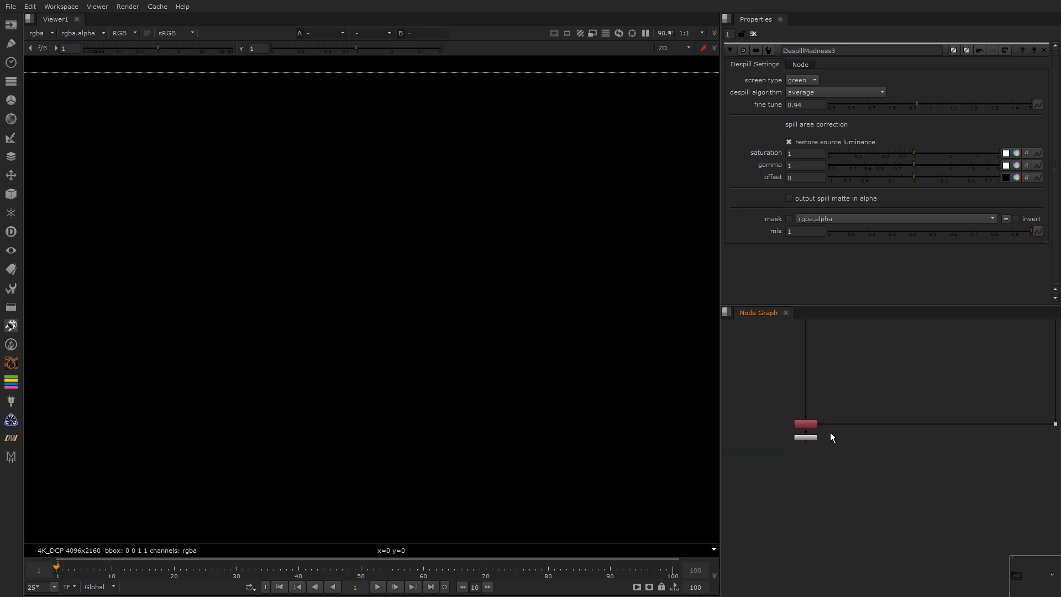
scroll(794, 409, "down", 4)
middle_click_drag(939, 355, 866, 369)
scroll(827, 361, "up", 2)
key("Tab")
type("ibk")
key("Down")
key("Down")
key("Return")
left_click(843, 419)
Step: Connect the IBKColour node through a dot to the pipe feeding the matte Keylight, and view its output
key("space")
scroll(835, 349, "up", 5)
left_click_drag(757, 300, 422, 216)
left_click_drag(769, 320, 611, 288)
left_click_drag(520, 255, 637, 217, "ctrl")
left_click(648, 305)
key("space")
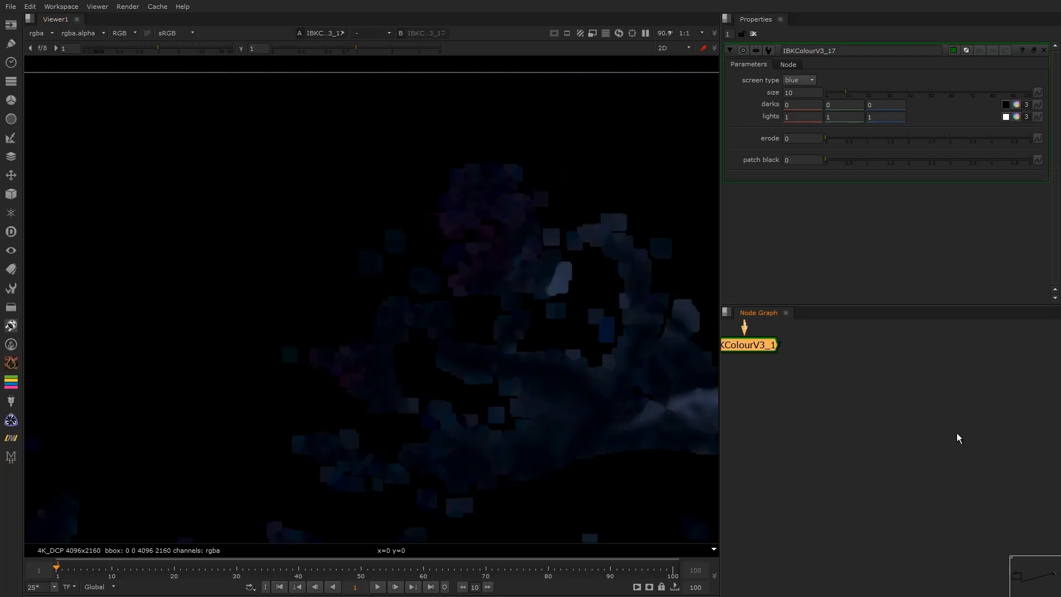
Step: Set the IBKColour's size to 1 and its screen type to green
left_click_drag(810, 93, 648, 112)
type("1")
key("Return")
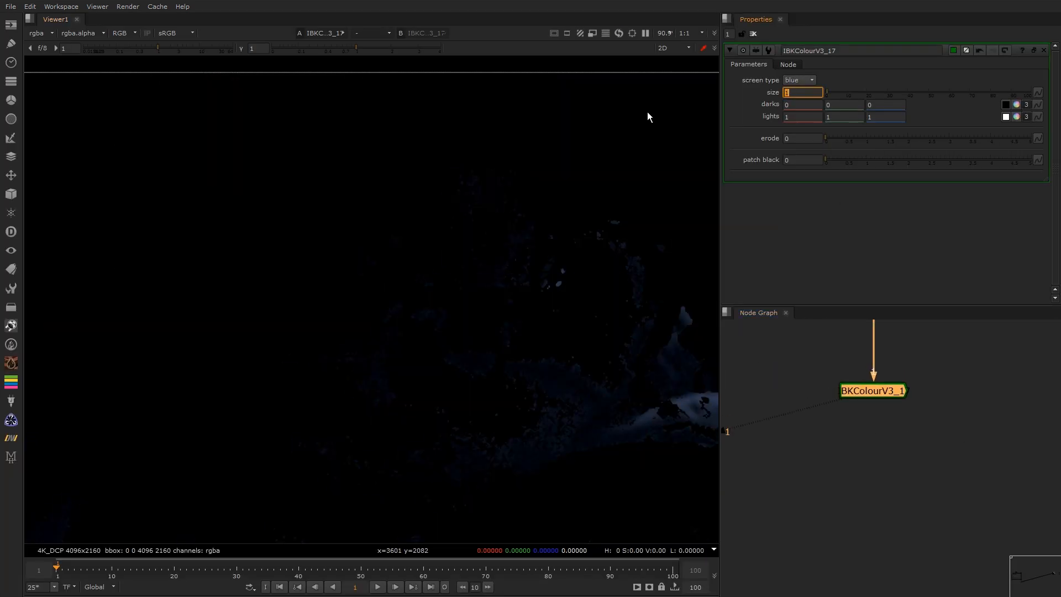
left_click(809, 70)
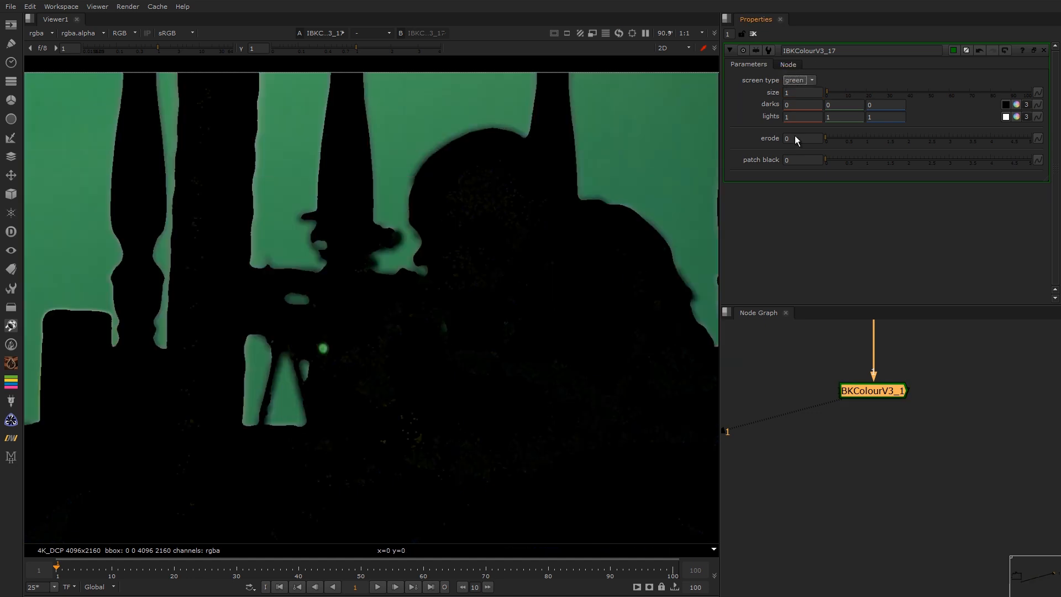
Step: Try a patch black value on the IBKColour and return it to 0
scroll(418, 264, "down", 5)
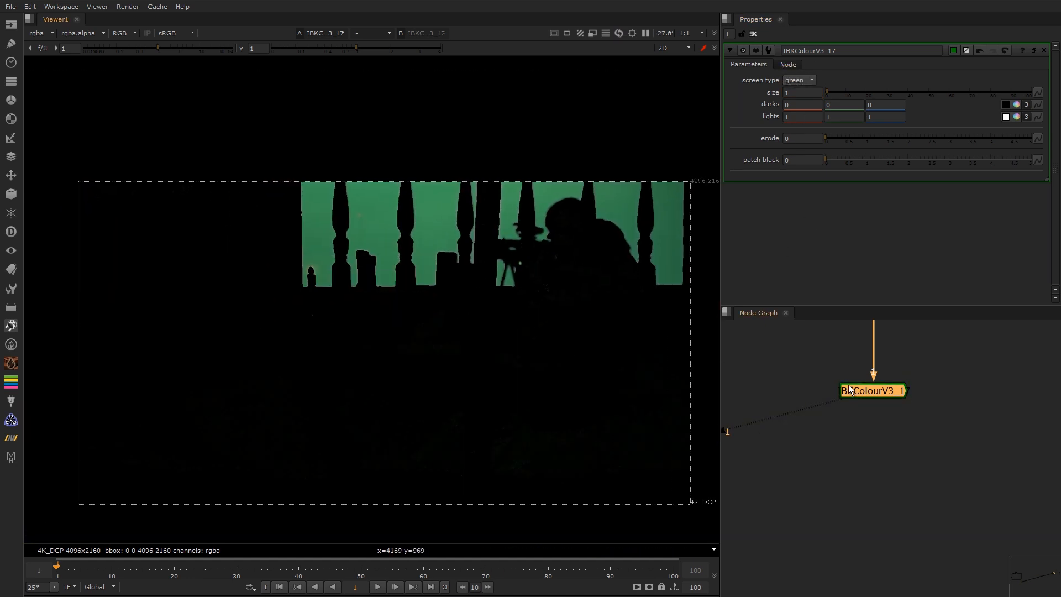
left_click(802, 159)
type("3")
key("Return")
type("0")
key("Return")
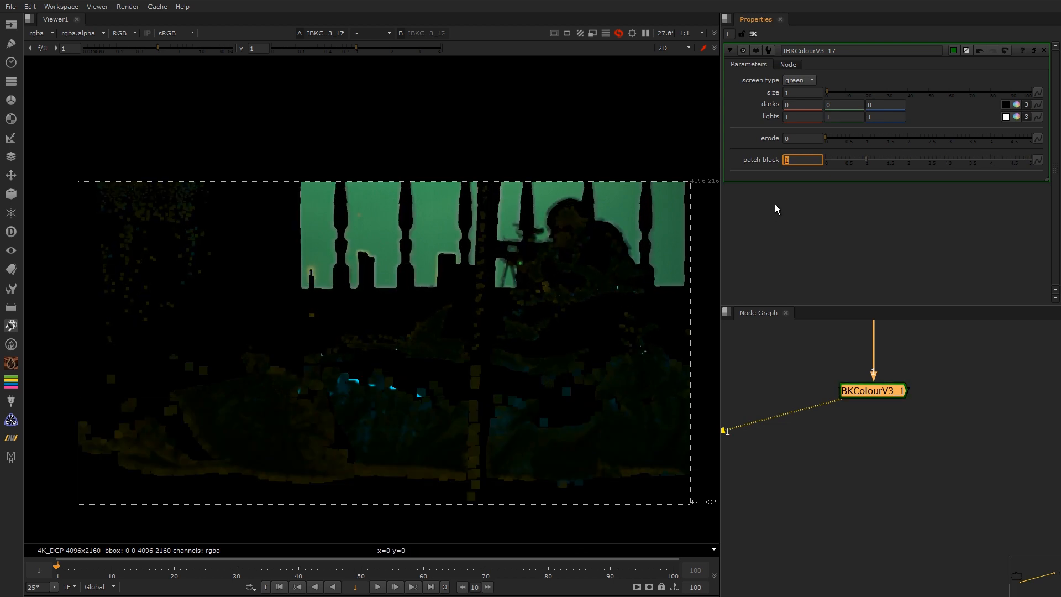
Step: Set the IBKColour's erode to 1
left_click(803, 138)
type("1")
key("Return")
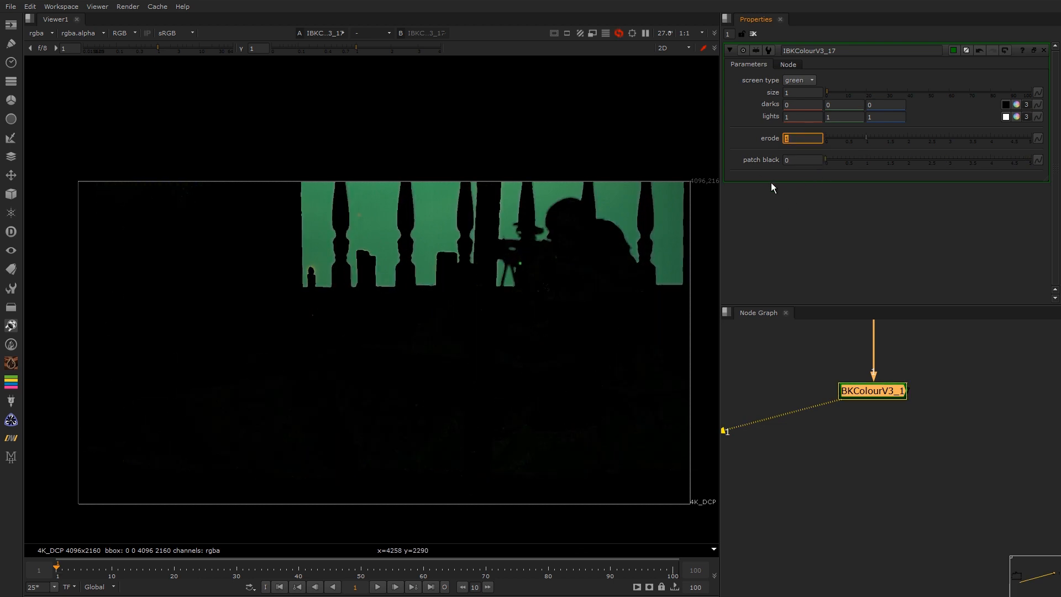
Step: Set the IBKColour's darks to red 0.075, green -0.0005 and blue 0.0006 to clean the screen edges
scroll(552, 213, "up", 5)
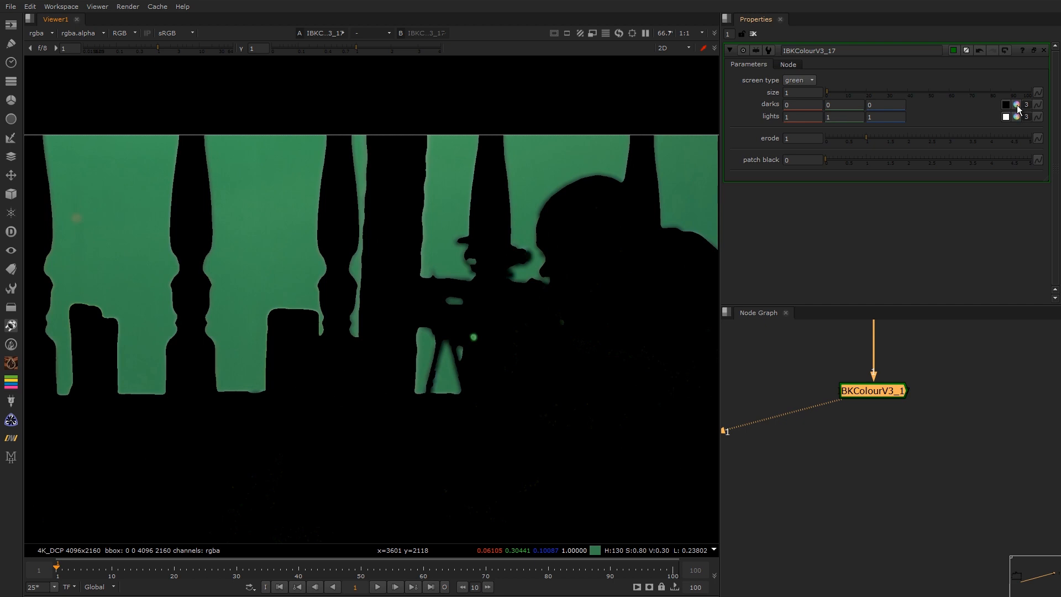
scroll(559, 208, "down", 2)
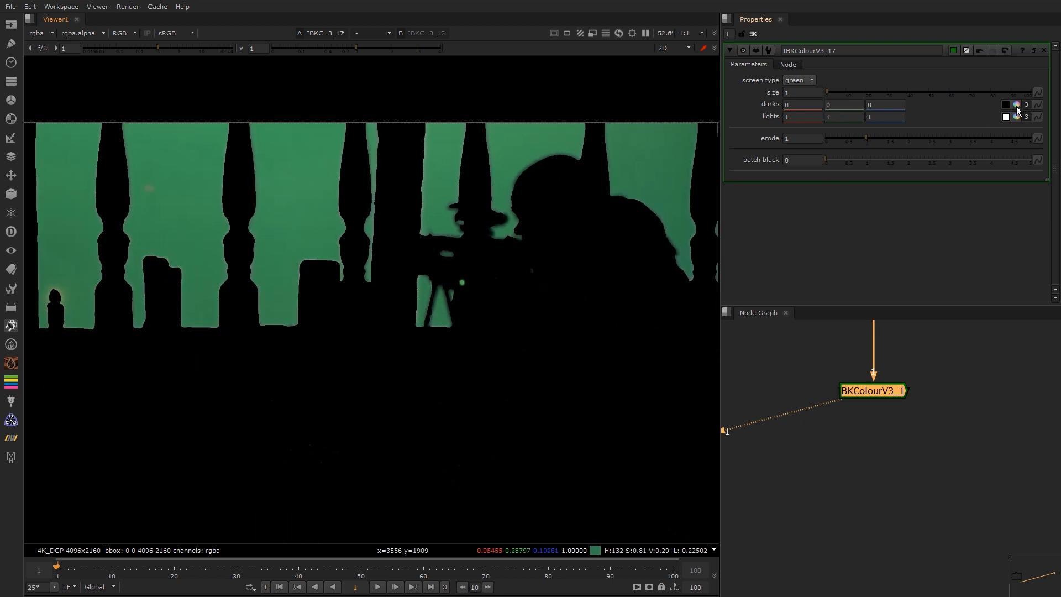
left_click_drag(505, 178, 859, 173)
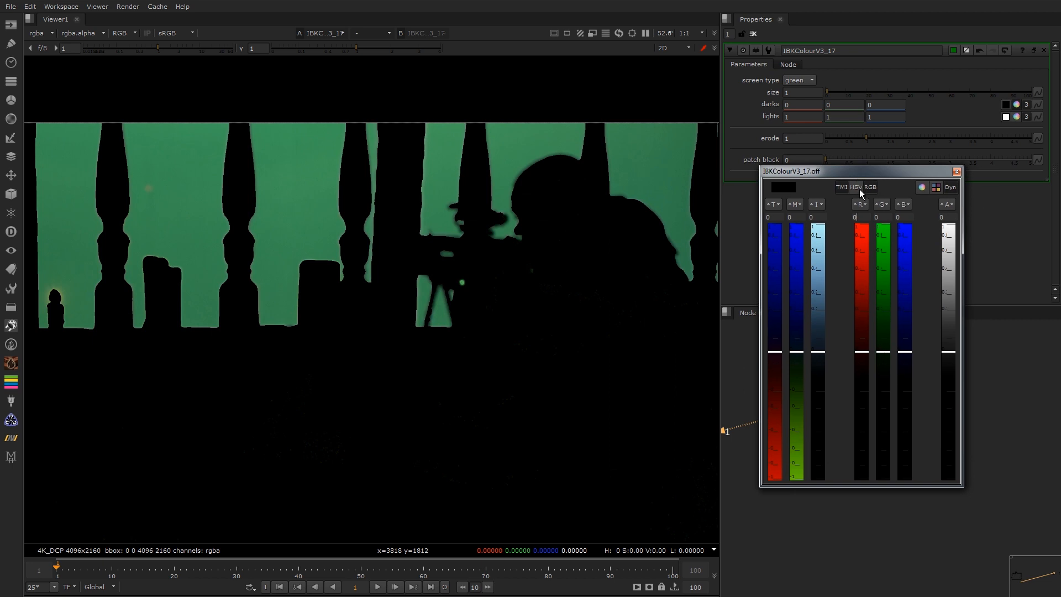
left_click(849, 189)
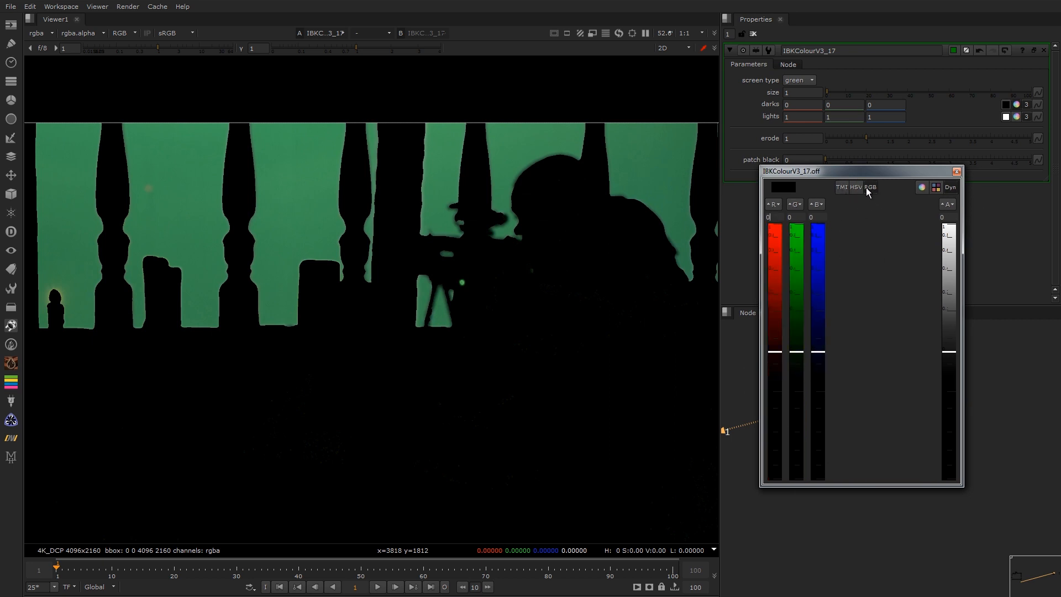
mouse_move(776, 352)
left_mouse_down()
mouse_move(774, 308)
mouse_move(799, 343)
mouse_move(796, 363)
mouse_move(815, 348)
left_mouse_up()
scroll(469, 326, "down", 2)
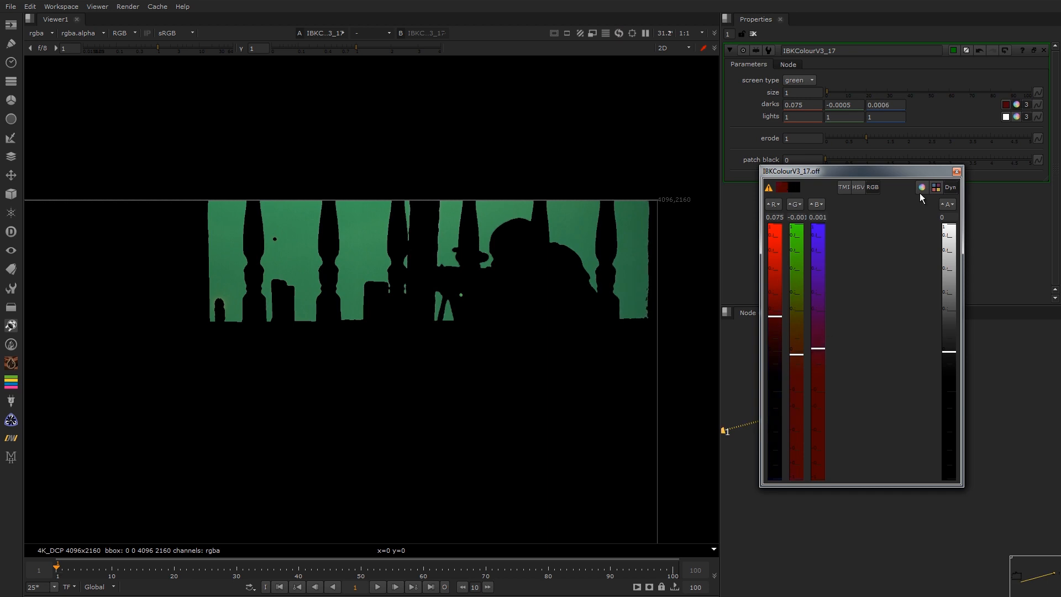
left_click(956, 172)
Step: Set the IBKColour's lights to red 1.06, green 1.01 and blue 0.99
left_click(1017, 117)
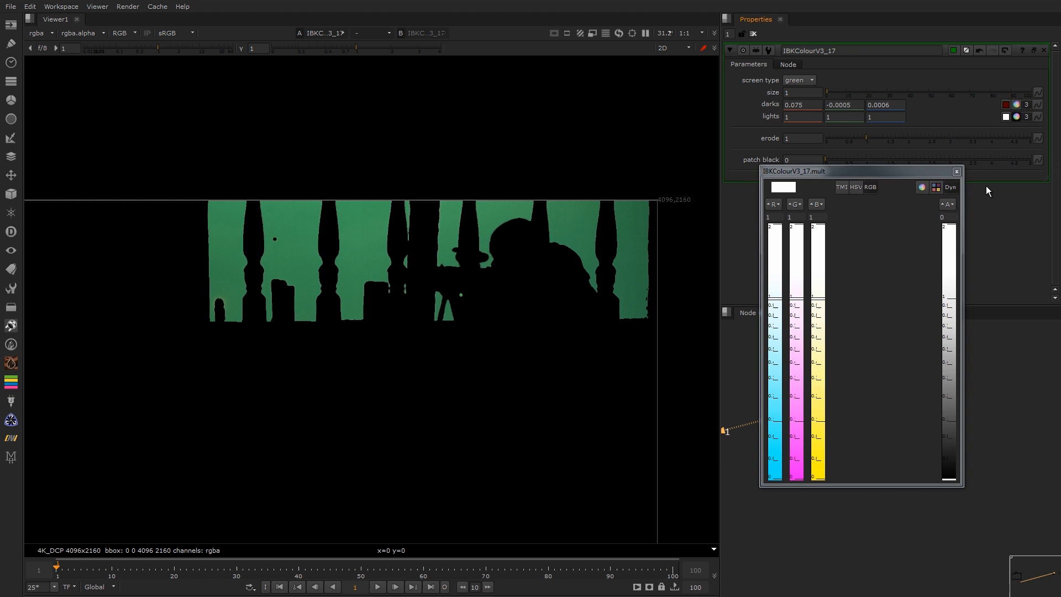
left_click(777, 303)
left_click(794, 298)
left_click(796, 303)
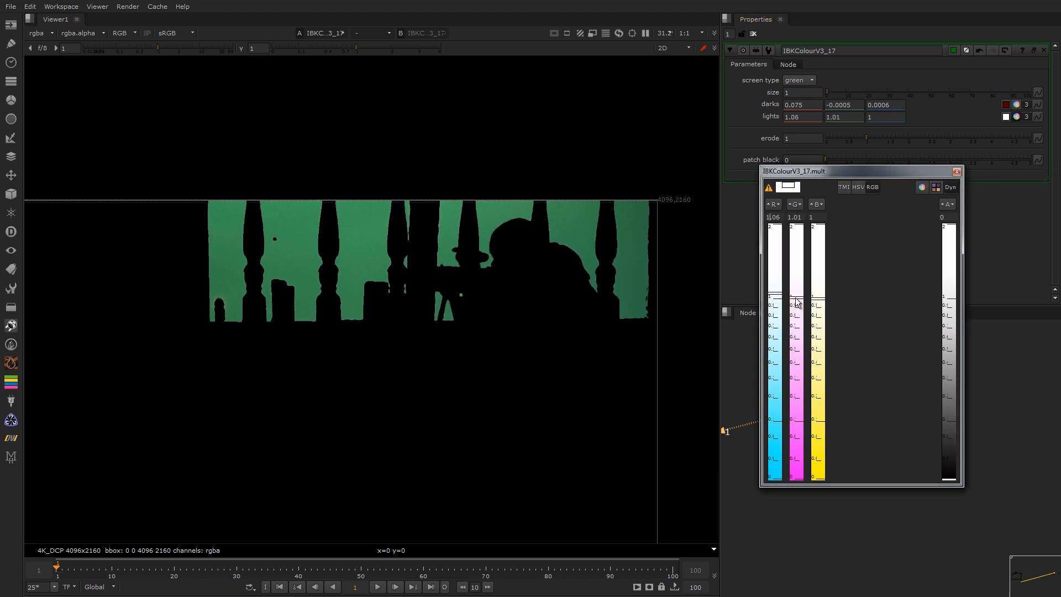
left_click_drag(816, 299, 817, 304)
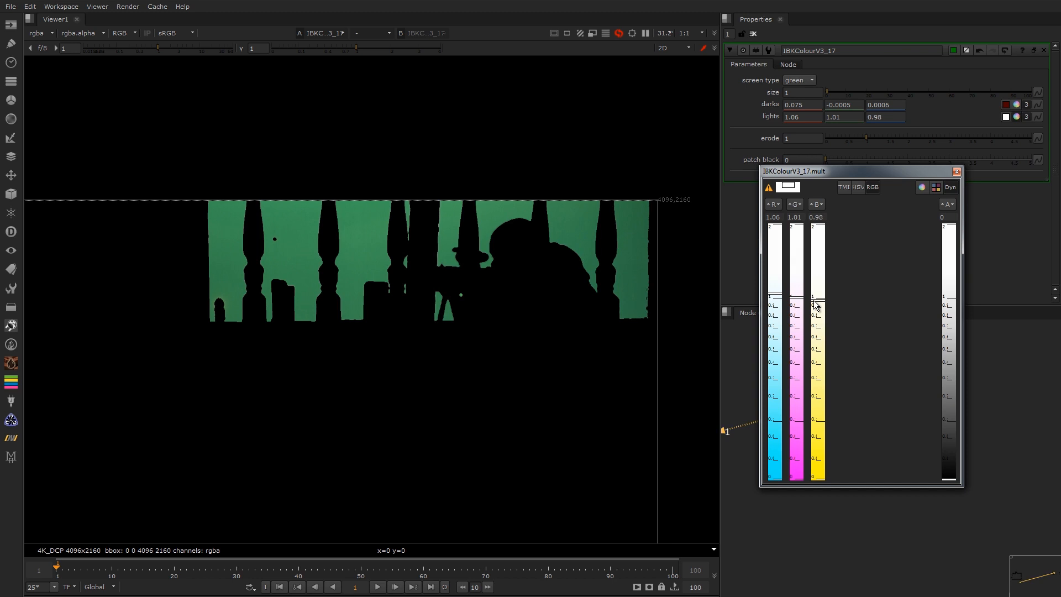
left_click(956, 171)
scroll(811, 398, "up", 1)
scroll(829, 369, "down", 4)
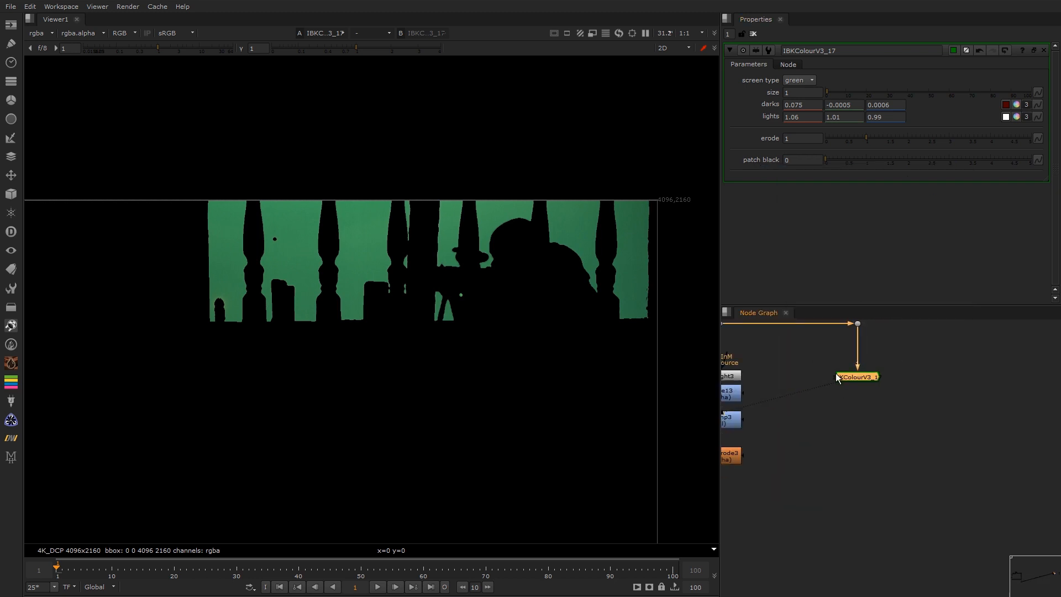
Step: Add a copy of the IBKColour below the first one, with erode 0 and patch black 2
middle_click_drag(866, 374, 841, 373)
key("ctrl+v")
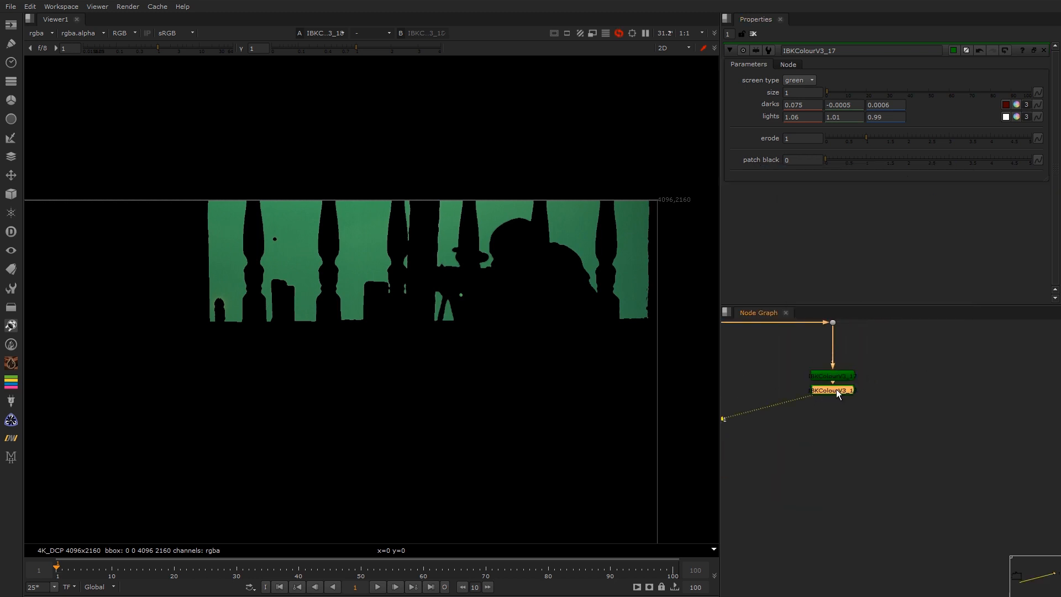
left_click(801, 135)
key("BackSpace")
type("0")
key("Return")
type("2")
key("Return")
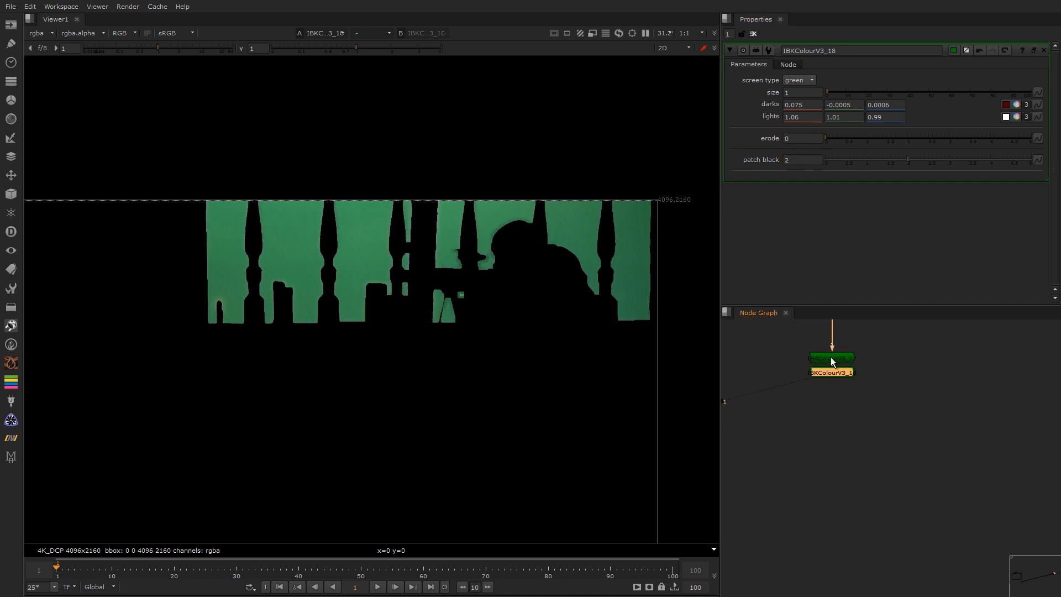
Step: Append a third IBKColour copy and set its patch black to 4
key("ctrl+v")
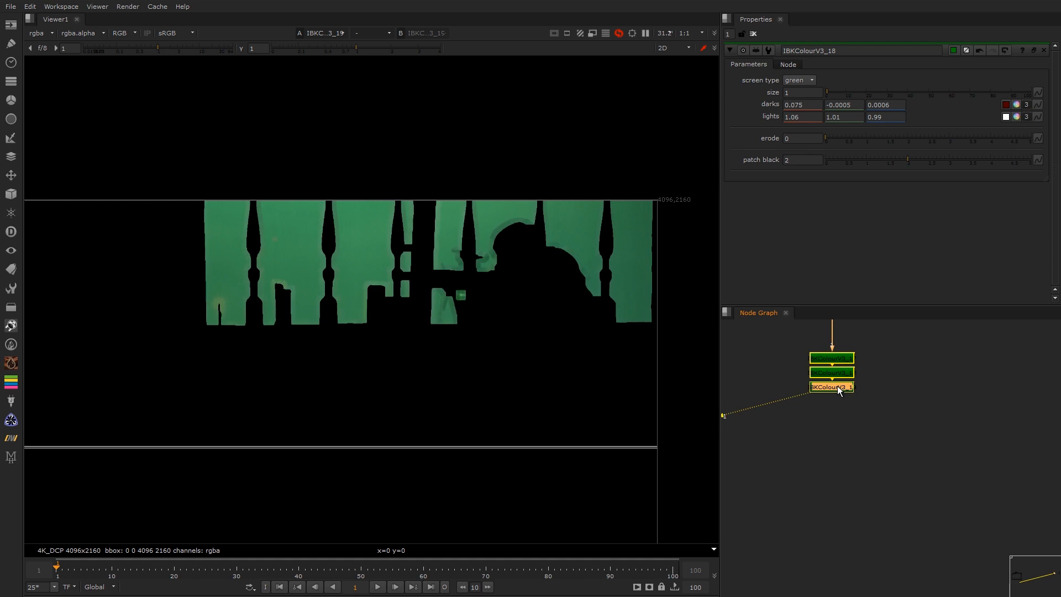
double_click(802, 159)
type("4")
key("Return")
left_click_drag(487, 228, 529, 260)
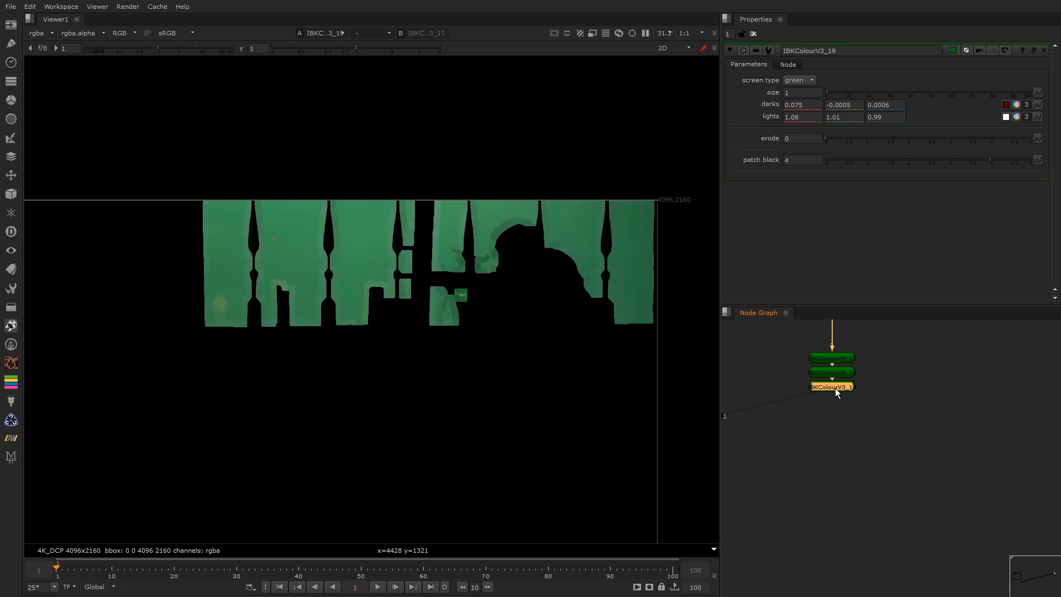
Step: Append a fourth IBKColour copy and set its patch black to 8
key("ctrl+c")
key("ctrl+v")
type("7")
key("Return")
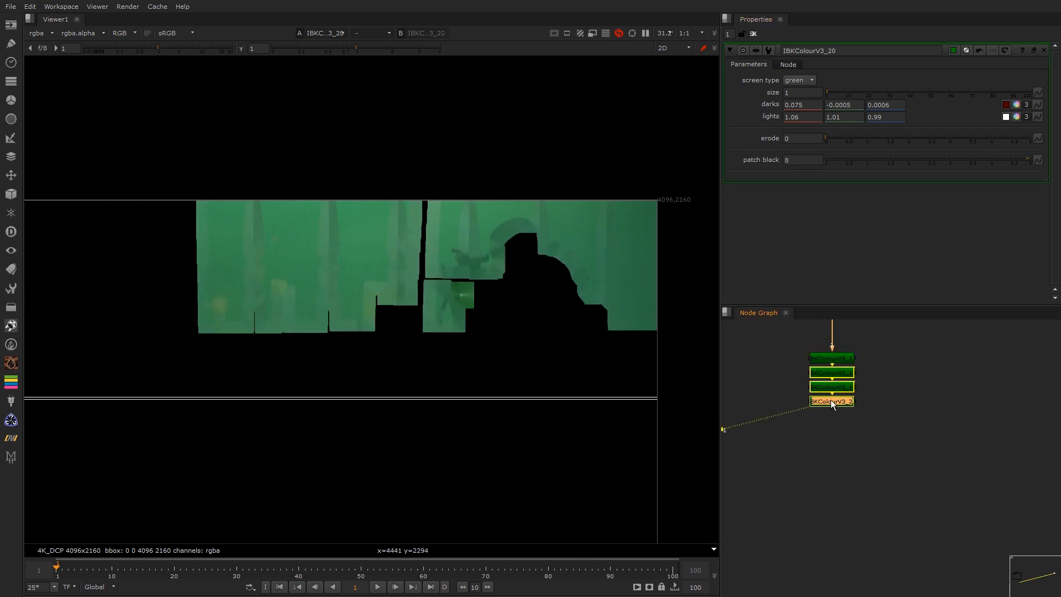
Step: Append a fifth IBKColour copy and raise its patch black to fill more of the remaining black areas
key("ctrl+c")
key("ctrl+v")
left_click(807, 161)
key("Up")
key("Up")
key("Up")
key("Up")
key("Up")
key("Up")
key("Up")
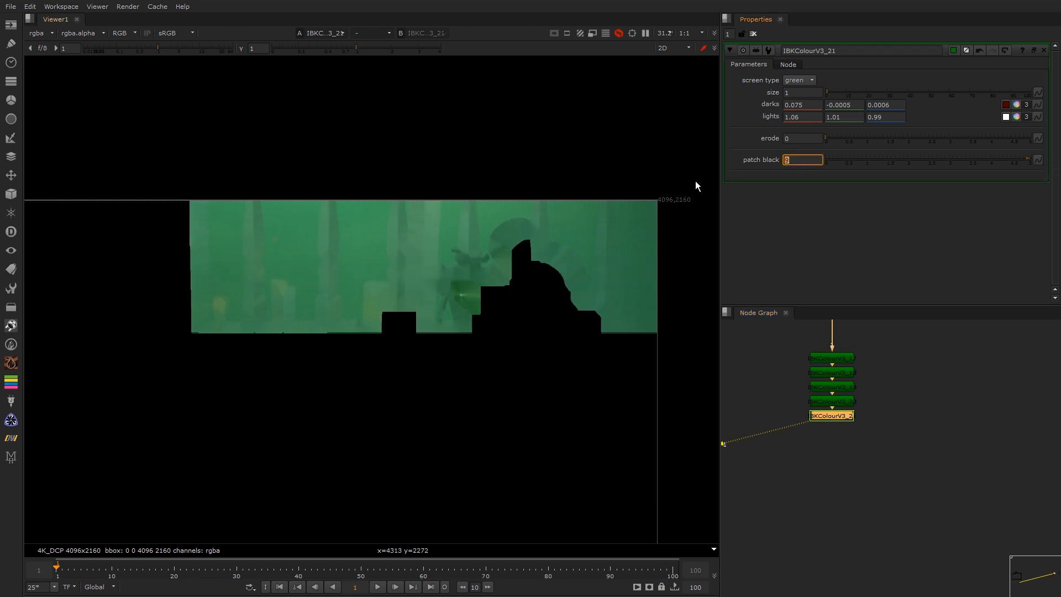
Step: Append a sixth IBKColour copy and set its patch black to 32
left_click(833, 417)
key("ctrl+c")
key("ctrl+v")
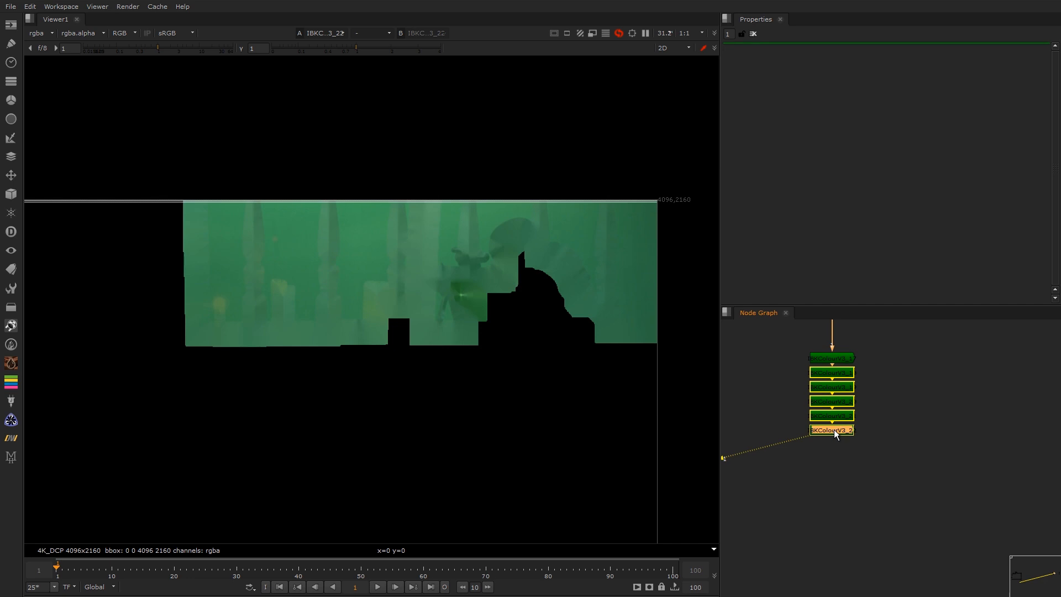
left_click_drag(805, 160, 702, 185)
type("32")
key("Return")
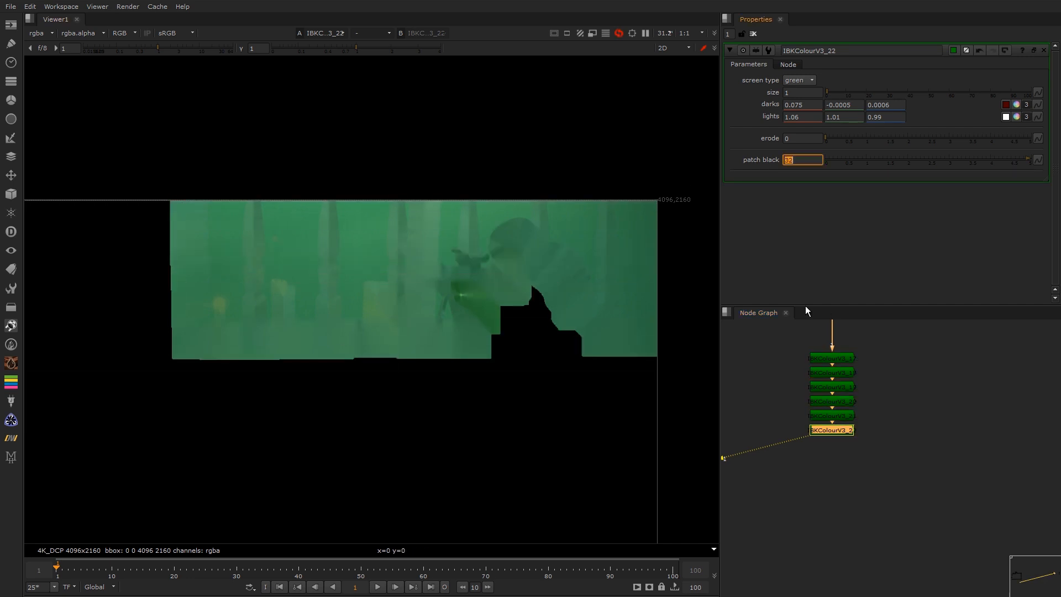
Step: Append a seventh IBKColour copy and set its patch black to 64
left_click(837, 428)
key("ctrl+c")
key("ctrl+v")
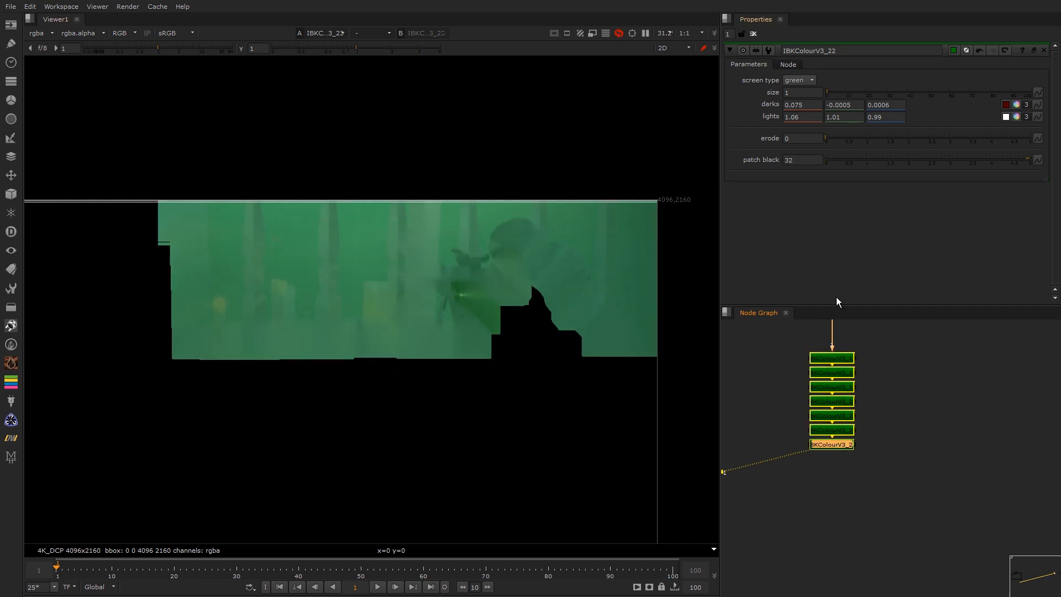
left_click_drag(801, 159, 748, 218)
type("64")
key("Return")
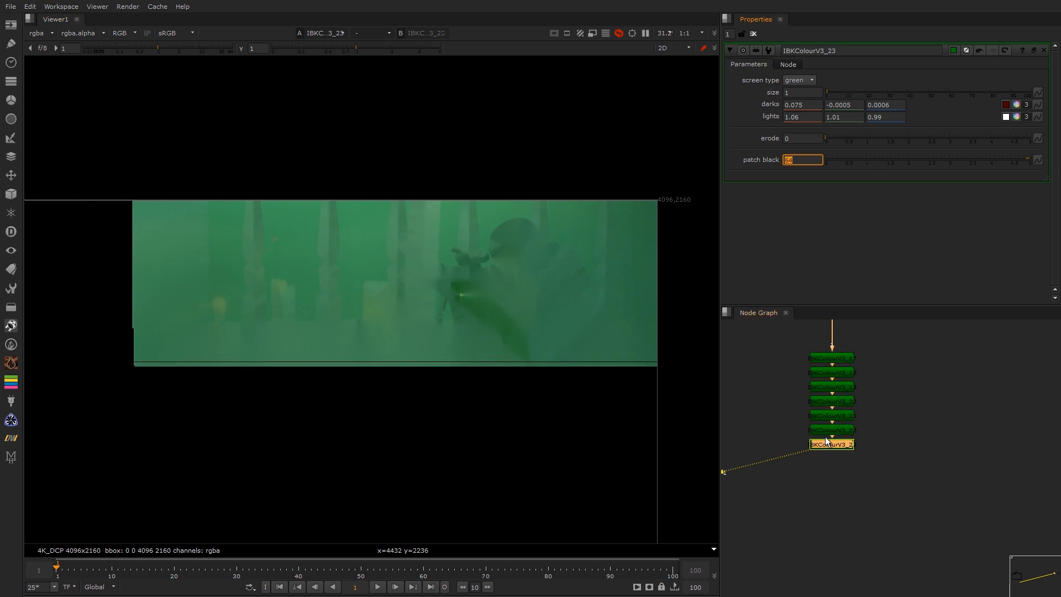
Step: Append an eighth IBKColour copy and set its patch black to 128
left_click(837, 443)
key("ctrl+c")
key("ctrl+v")
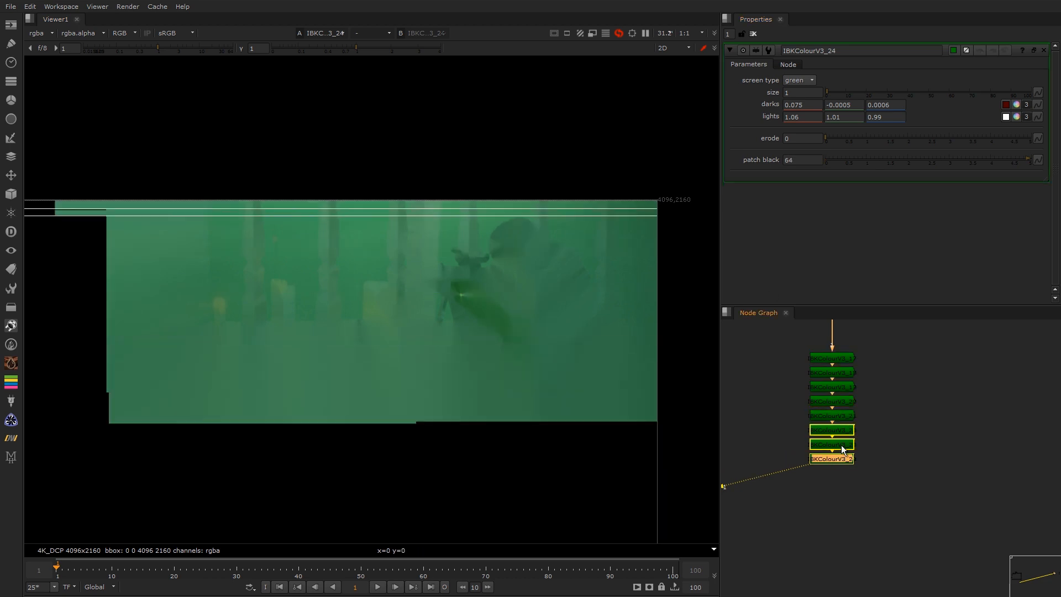
left_click_drag(799, 160, 742, 184)
type("128")
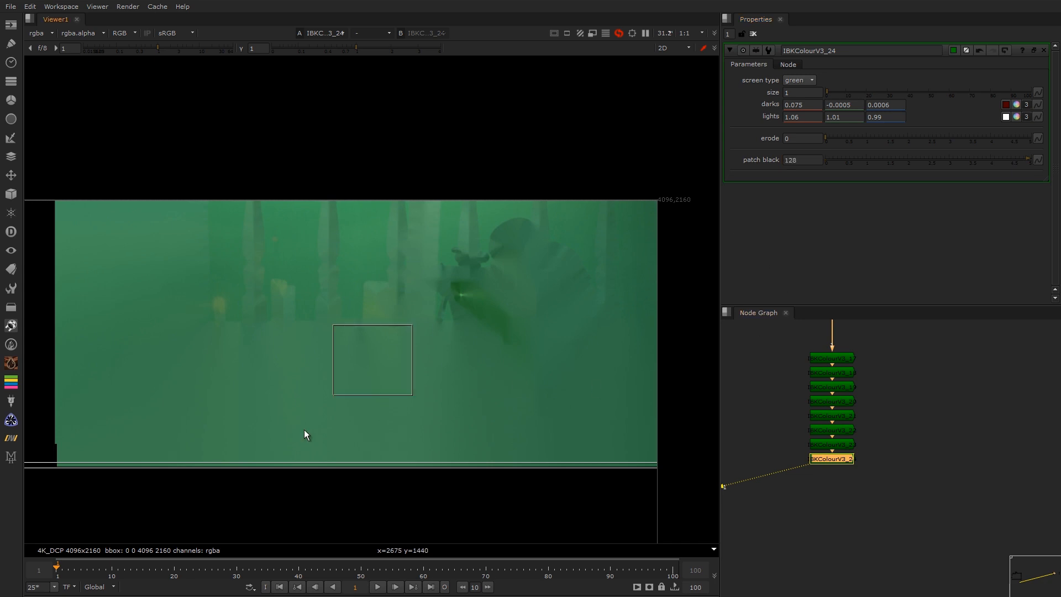
Step: Inspect the filled clean screen in colour and alpha, and review the settings of the stacked IBKColour nodes
middle_click_drag(441, 342, 482, 334)
left_click_drag(462, 312, 386, 370)
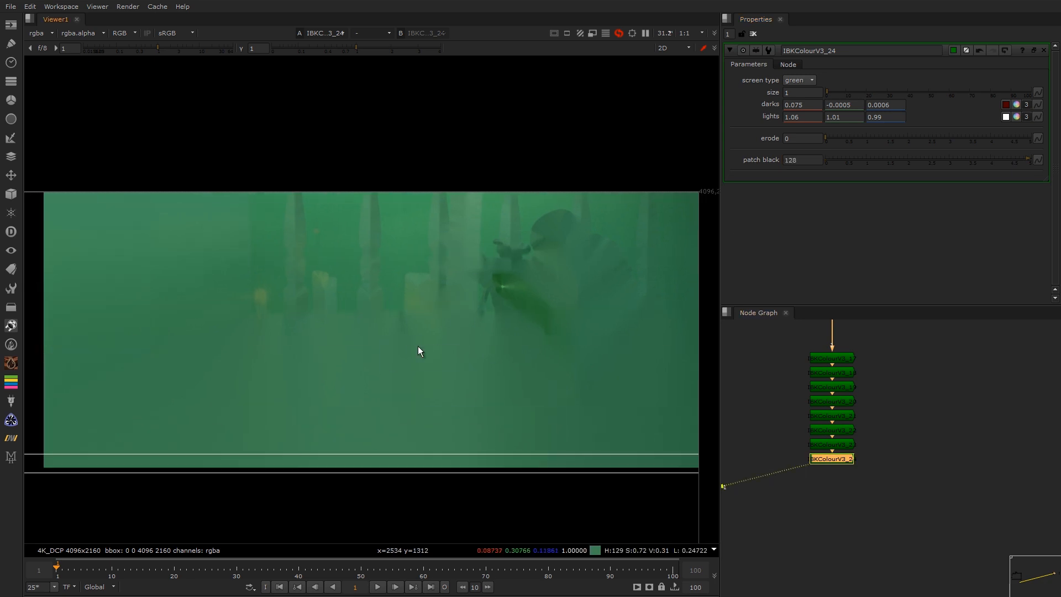
key("a")
key("a")
key("a")
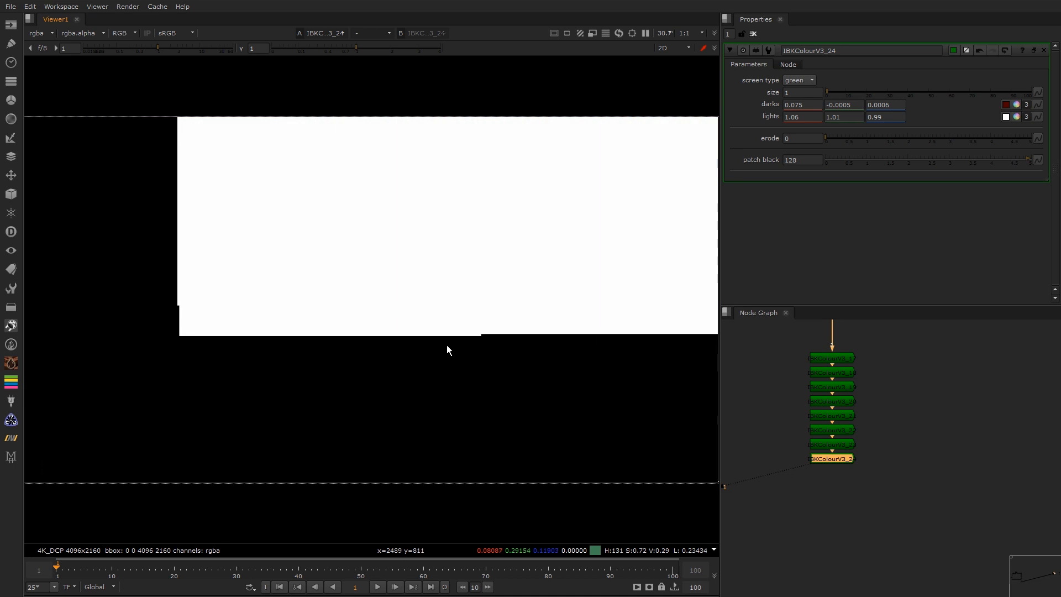
key("a")
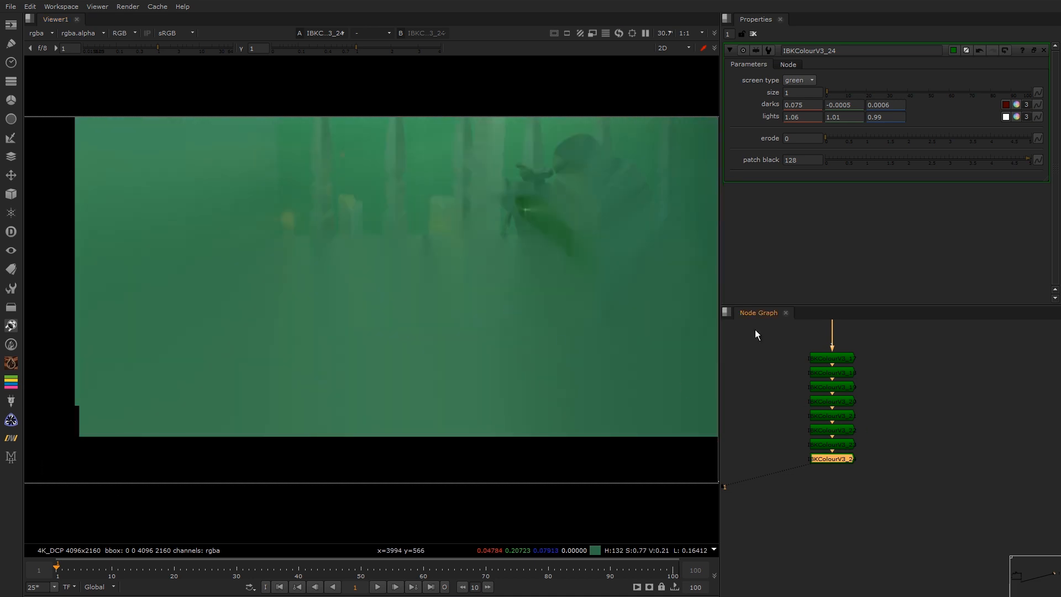
double_click(825, 359)
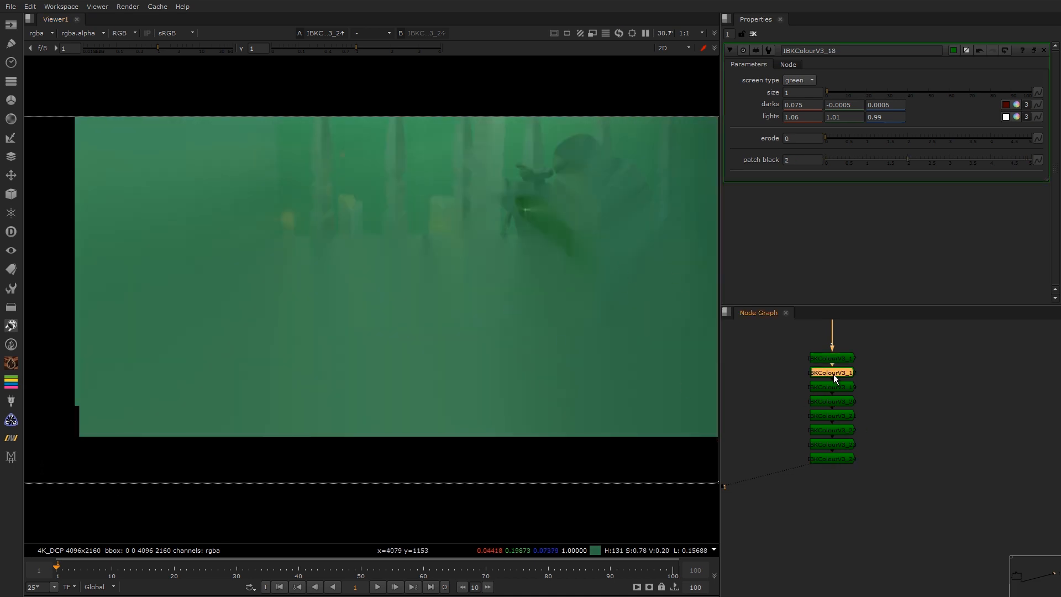
double_click(835, 398)
double_click(832, 416)
double_click(839, 455)
Step: Move the IBKColour copies down and insert a Merge between them and the first IBKColour
left_click_drag(789, 492, 899, 364)
left_click_drag(821, 379, 829, 404)
left_click(872, 379)
key("m")
left_click_drag(879, 382, 831, 378)
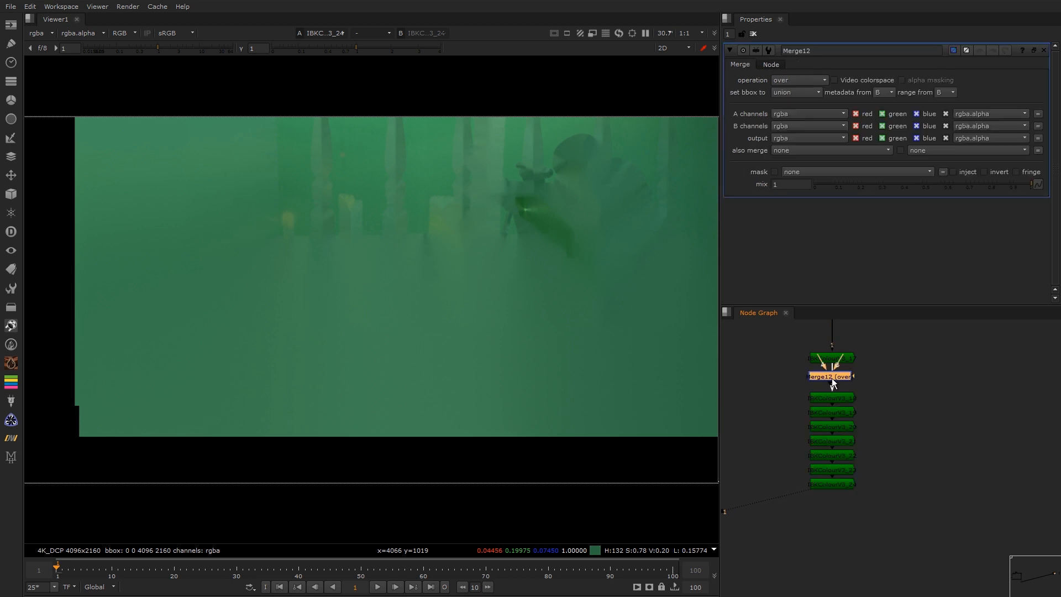
scroll(820, 375, "up", 2)
Step: Connect a new Roto to the Merge's A input and set the Merge operation to stencil
left_click(891, 373)
key("o")
left_click_drag(784, 351, 926, 377)
left_click(817, 380)
left_click(799, 80)
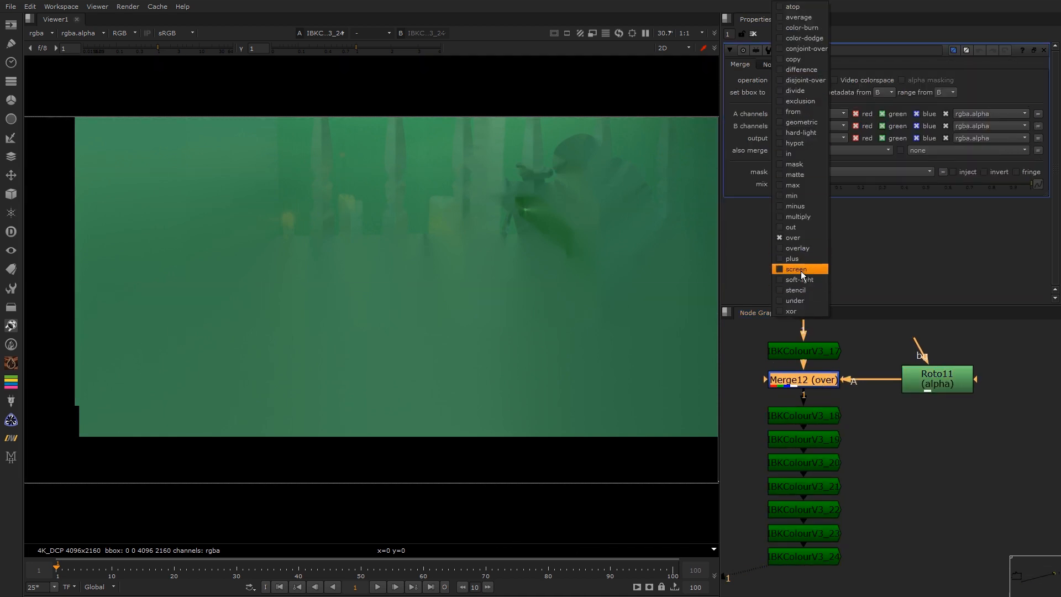
left_click(803, 290)
mouse_move(925, 378)
left_mouse_down()
mouse_move(908, 373)
mouse_move(918, 354)
mouse_move(921, 377)
left_mouse_up()
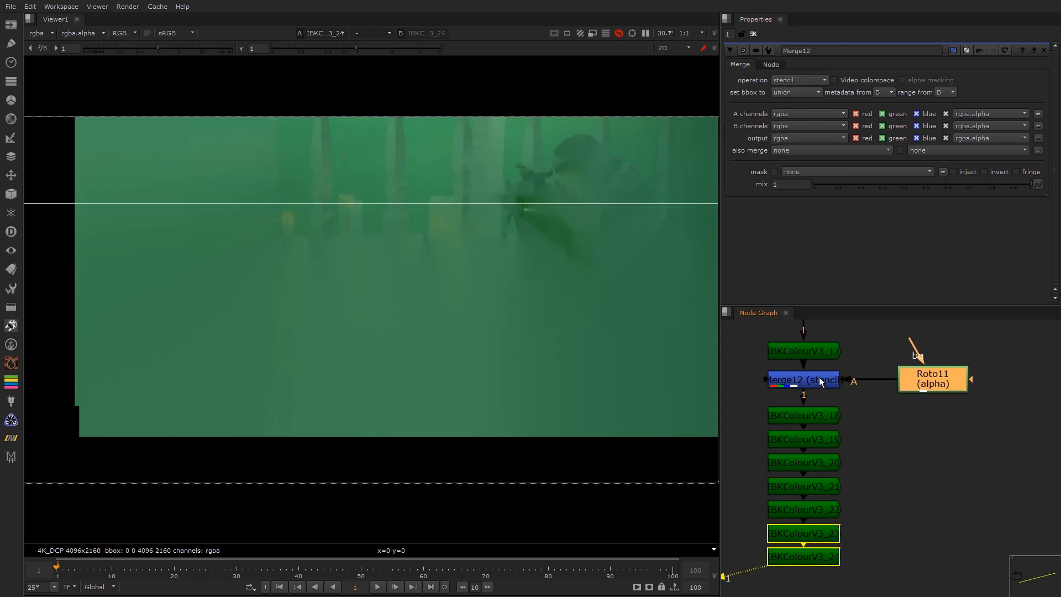
Step: View the Merge and draw a closed roto shape around the green areas from the central pillar past the frame's right edge
left_click(816, 379)
key("1")
double_click(933, 384)
scroll(465, 221, "up", 3)
middle_click_drag(445, 201, 336, 254)
scroll(366, 243, "down", 2)
key("v")
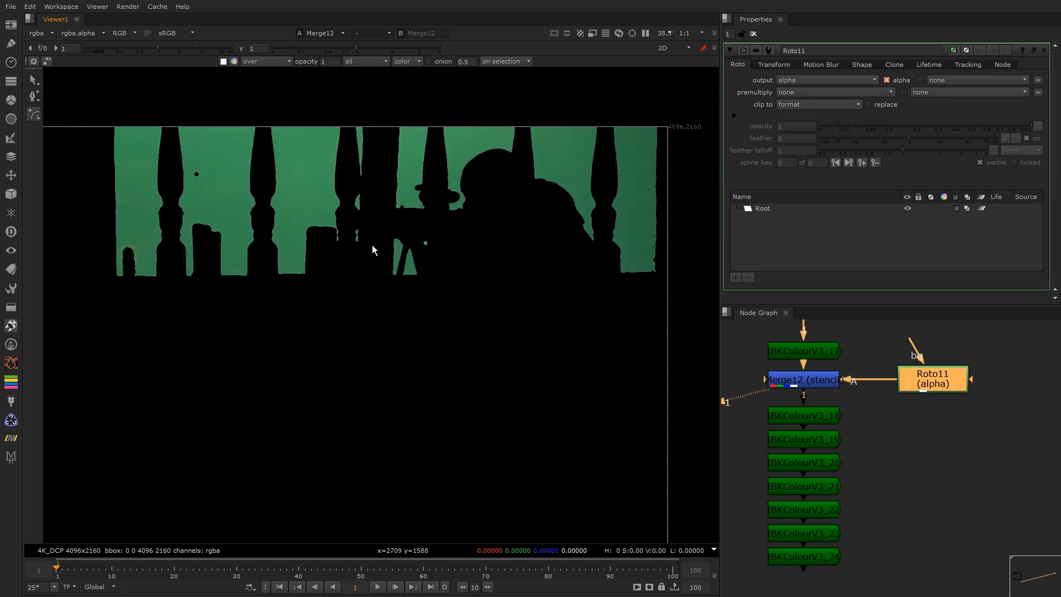
left_click(377, 284)
left_click(381, 106)
left_click(380, 89)
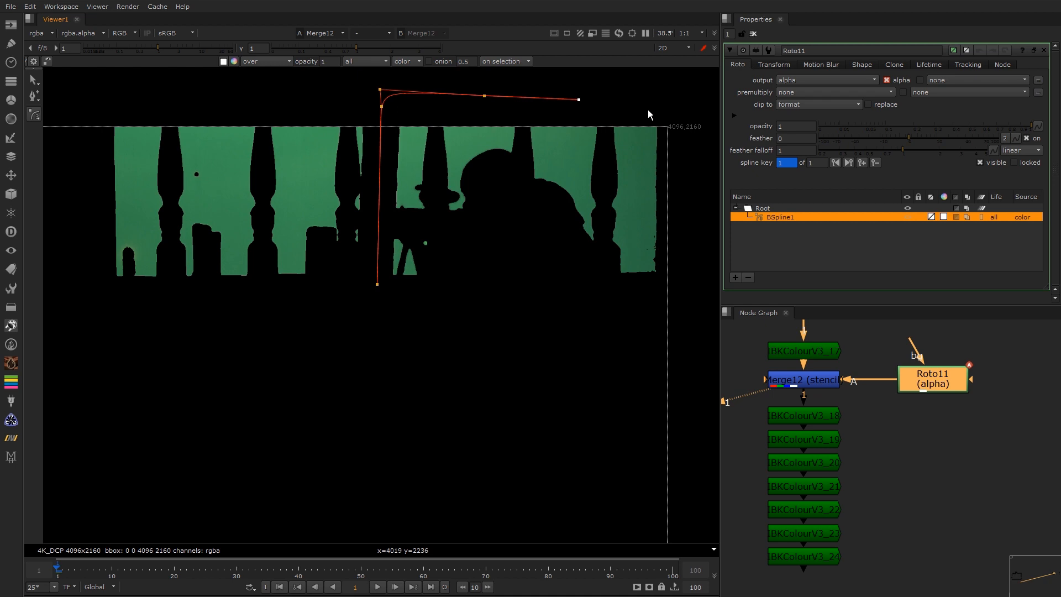
left_click(690, 306)
left_click(634, 321)
left_click(408, 309)
left_click(376, 300)
left_click(377, 284)
left_click(811, 389)
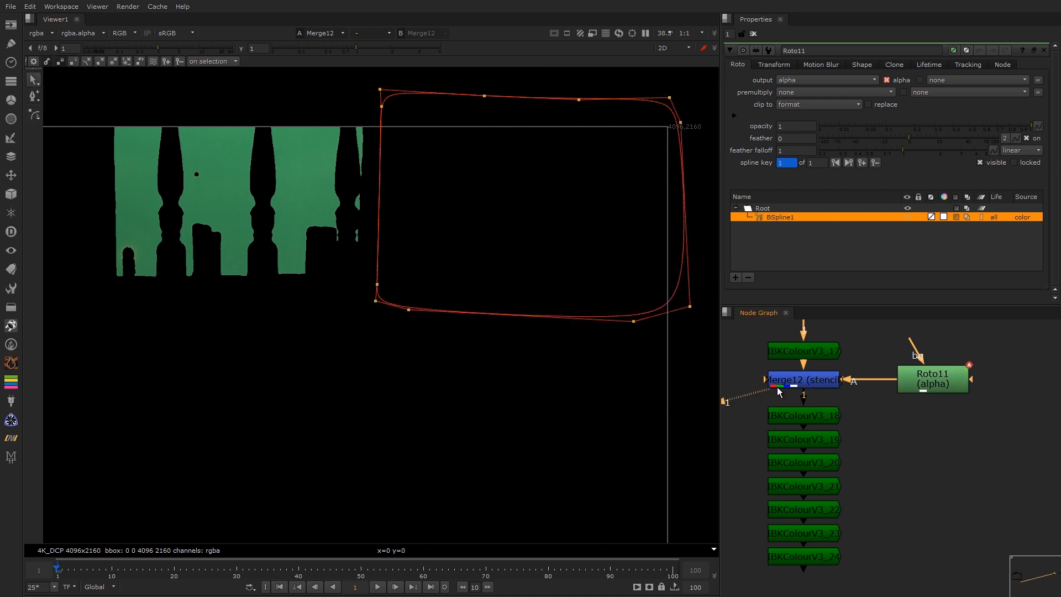
Step: Check the stencilled alpha and view the result of the last IBKColour
middle_click_drag(543, 362, 543, 367)
key("a")
left_click_drag(924, 385, 924, 362)
middle_click_drag(812, 450, 819, 364)
left_click(815, 469)
key("1")
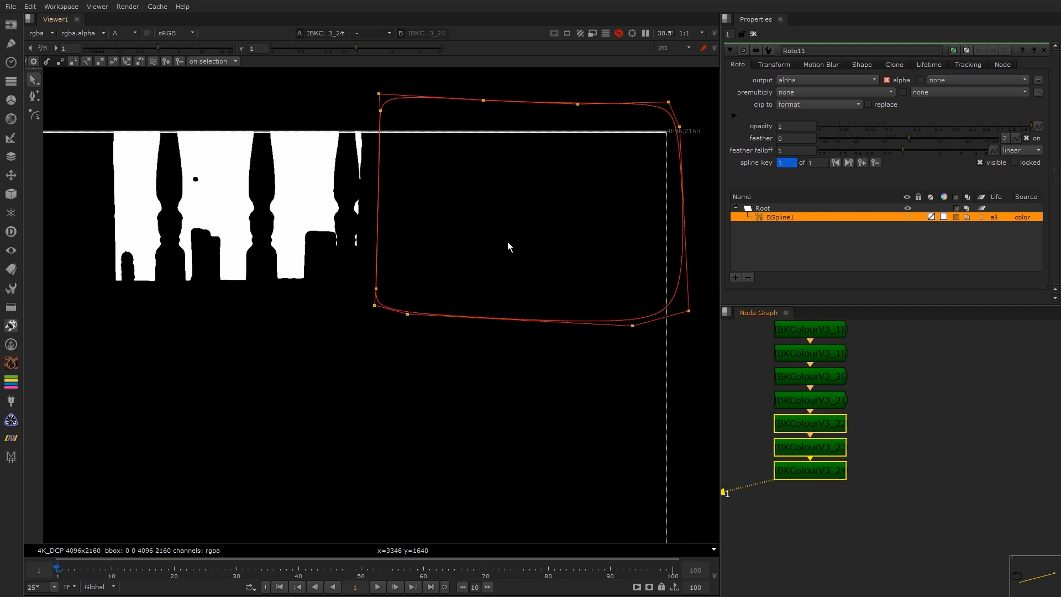
middle_click_drag(498, 281, 502, 284)
key("a")
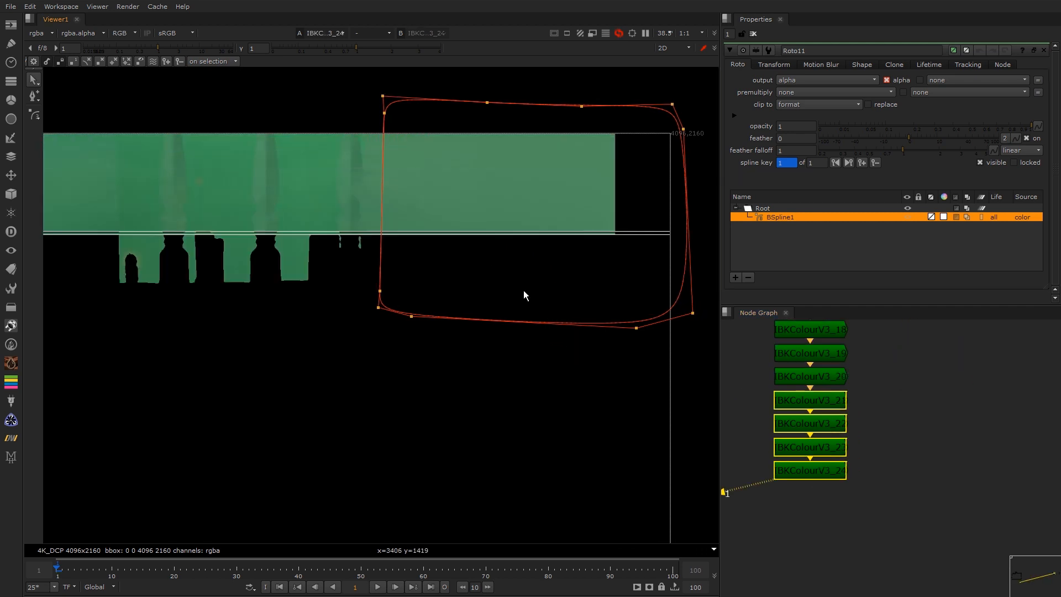
Step: Insert a Grade between the Roto and the stencil Merge
middle_click_drag(859, 386, 816, 476)
left_click(876, 353)
key("g")
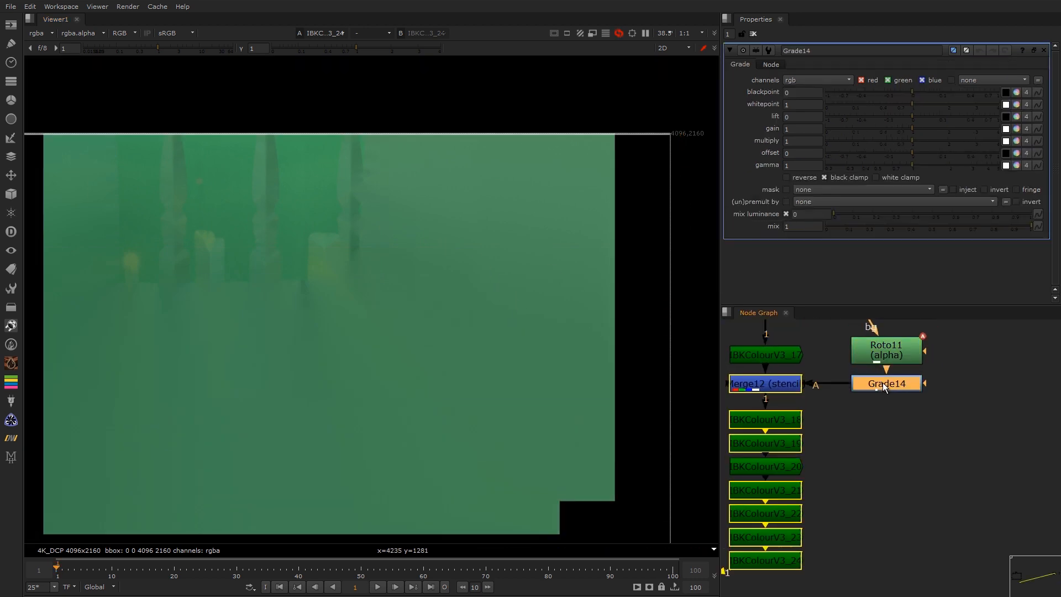
Step: Compare the pixel edges of the first IBKColour with those of the stencil Merge up close
left_click(785, 354)
key("1")
scroll(483, 138, "up", 12)
middle_click_drag(548, 386, 526, 302)
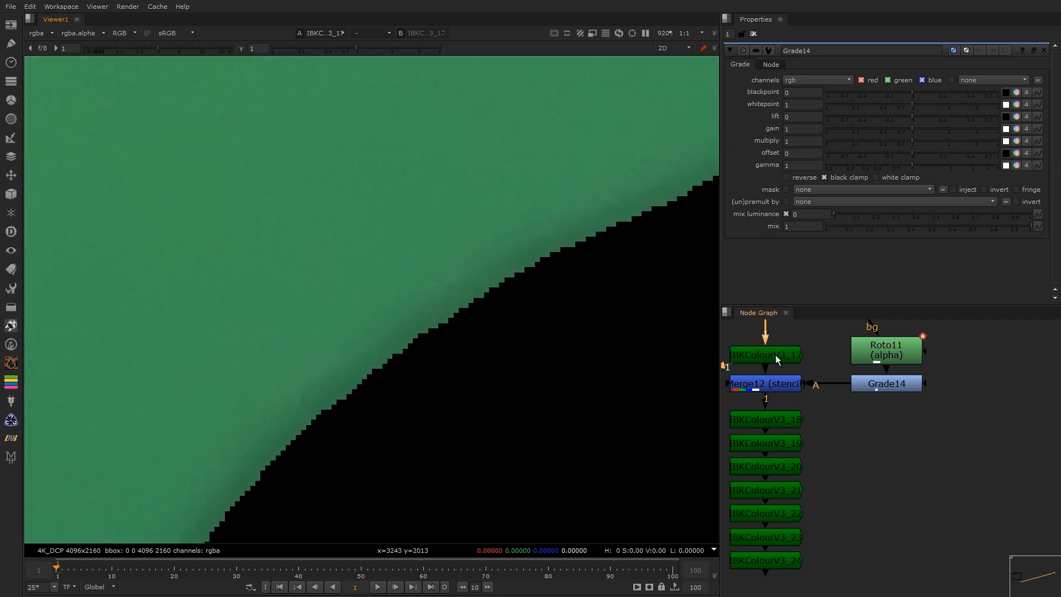
double_click(791, 358)
left_click(776, 382)
key("1")
scroll(384, 351, "down", 10)
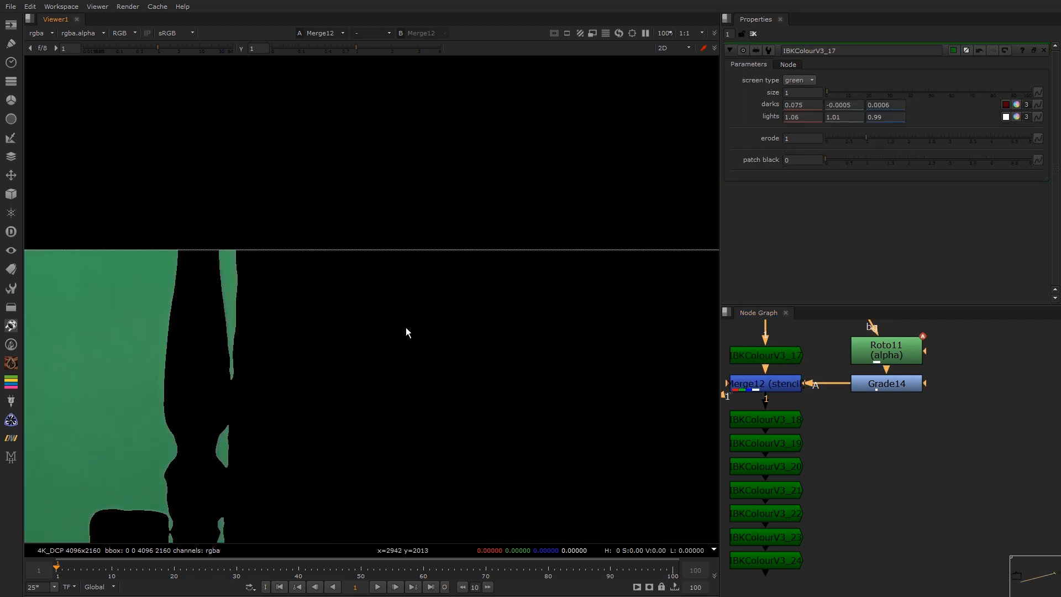
middle_click_drag(384, 350, 493, 329)
scroll(341, 254, "up", 10)
double_click(769, 387)
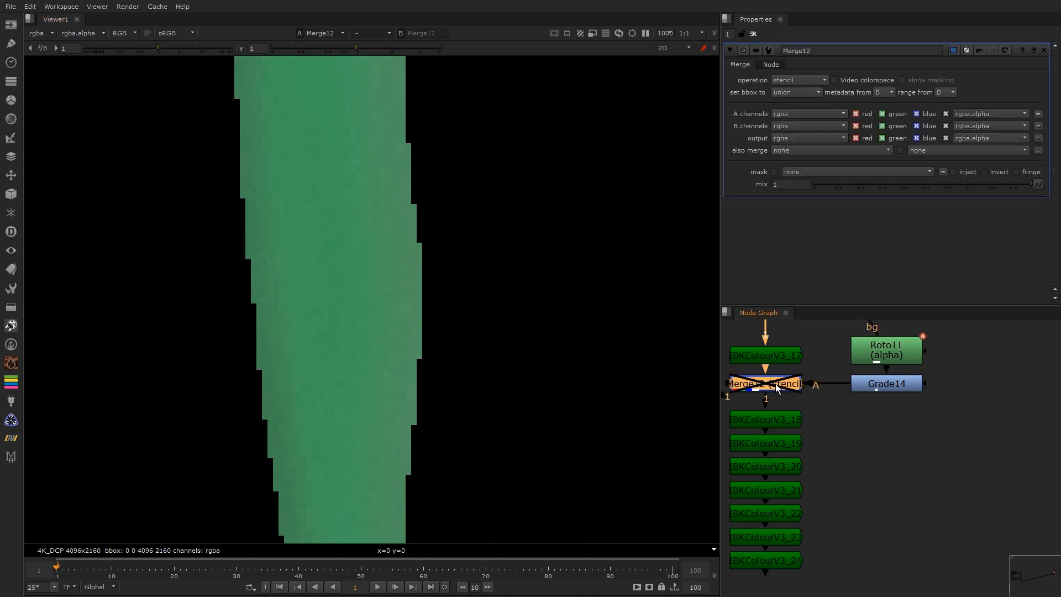
scroll(267, 319, "down", 5)
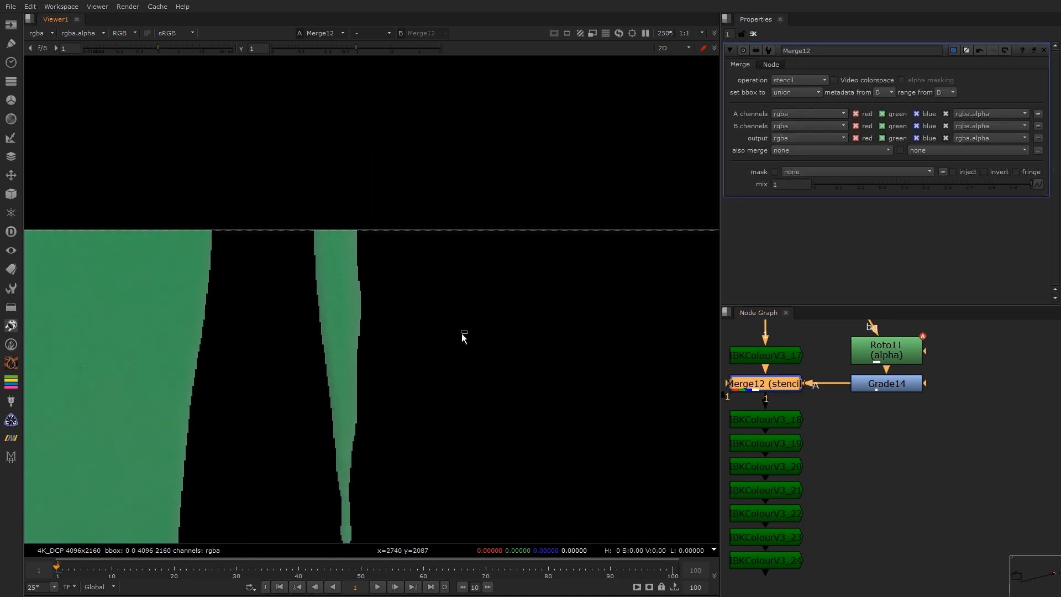
double_click(873, 383)
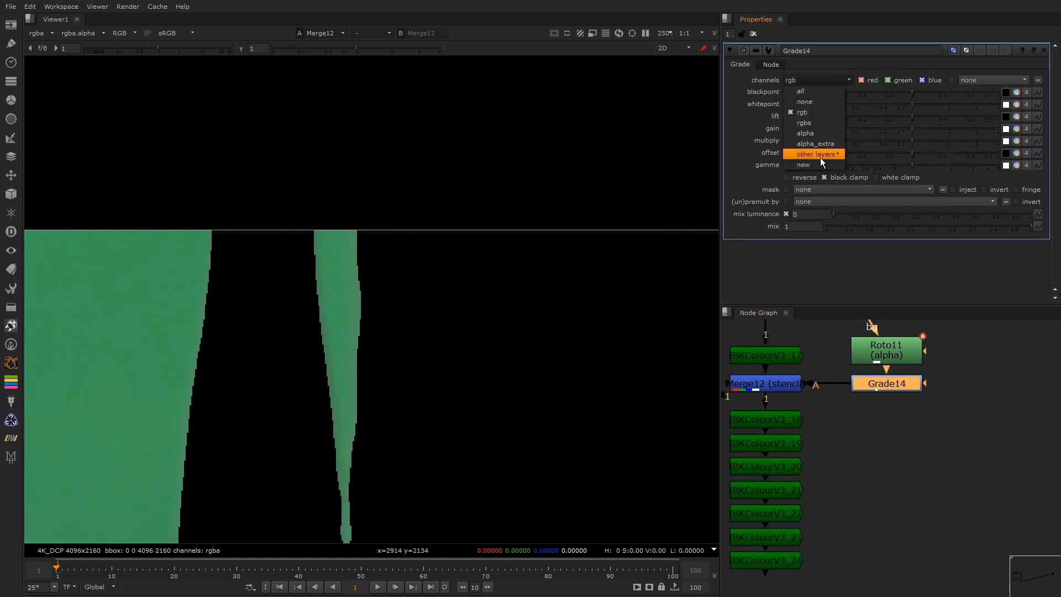
left_click(806, 133)
left_click(802, 129)
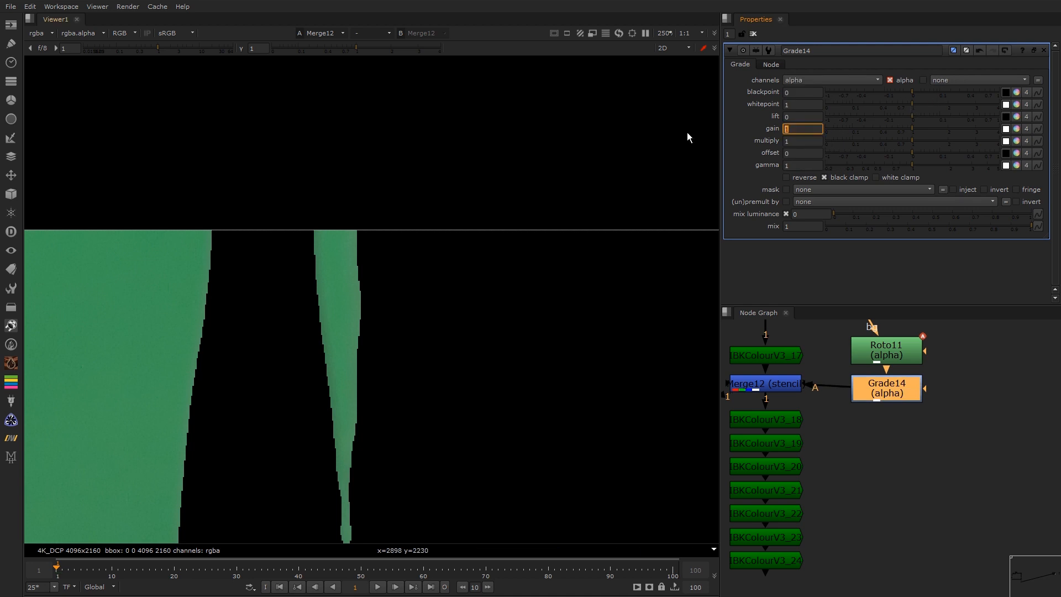
type("999999999999")
key("Return")
Step: View the last IBKColour at full frame and compare its result with the Grade disabled and enabled
left_click_drag(884, 396, 879, 392)
left_click(781, 387)
middle_click_drag(774, 383, 807, 368)
scroll(807, 368, "down", 2)
left_click(807, 368)
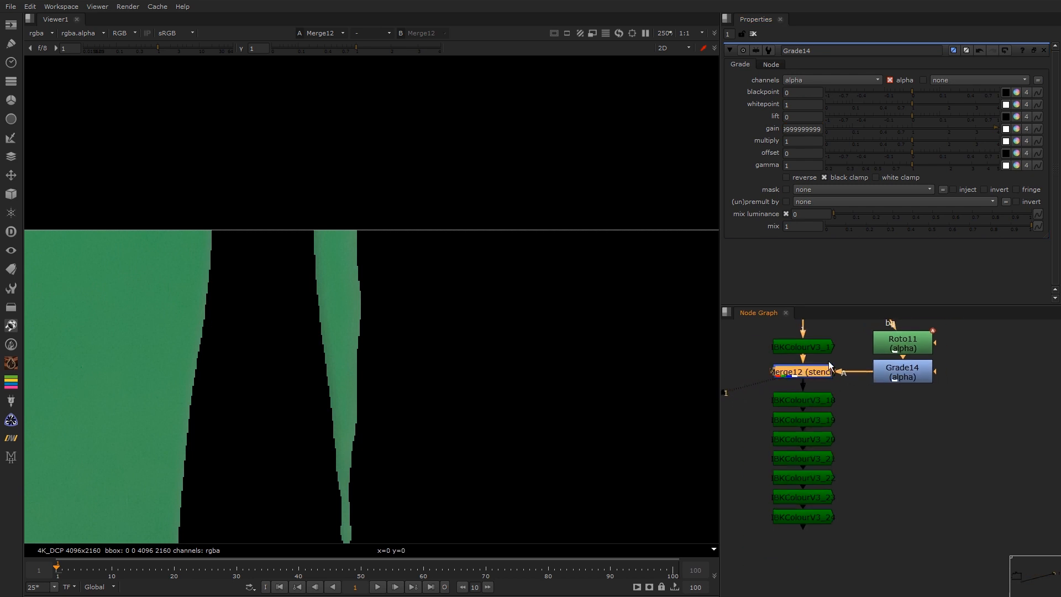
middle_click_drag(815, 501, 810, 455)
left_click(804, 469)
key("1")
key("f")
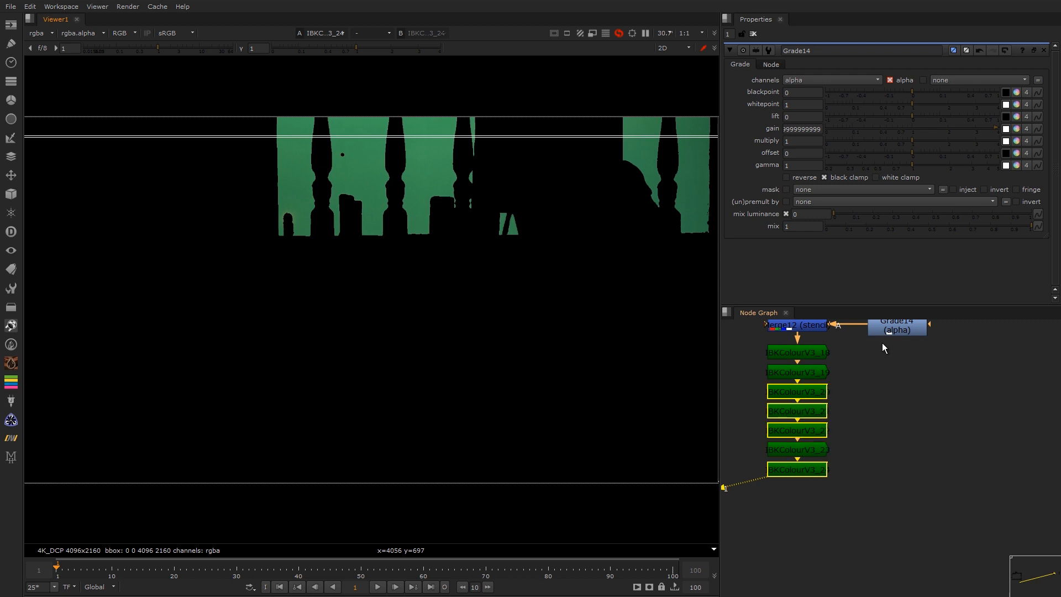
left_click(890, 328)
key("d")
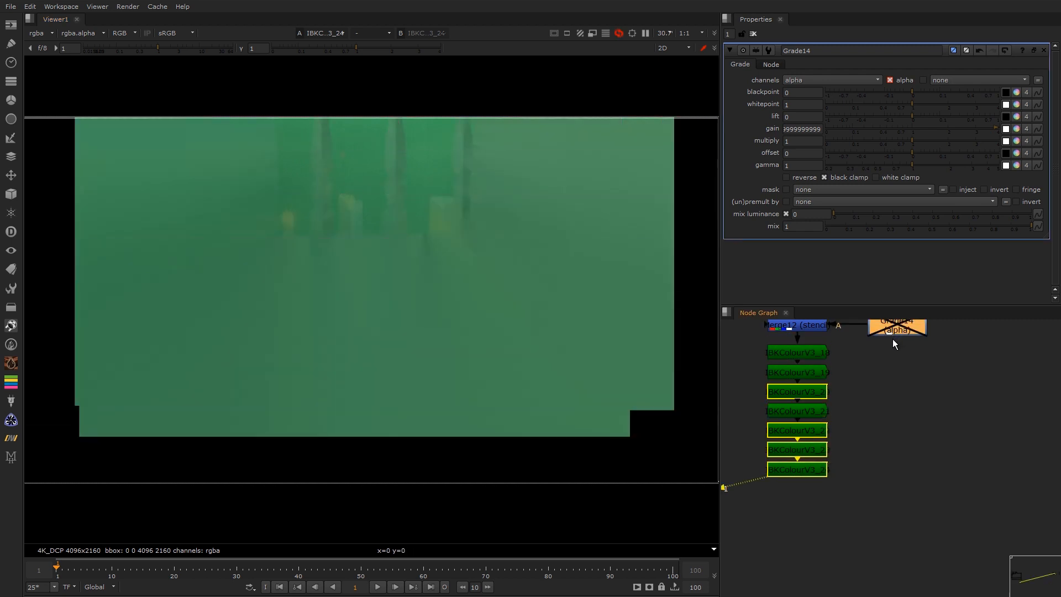
key("d")
Step: Append another copy of the last IBKColour to the end of the stack and open its settings
left_click(804, 471)
key("ctrl+c")
key("ctrl+v")
double_click(804, 492)
left_click(811, 489)
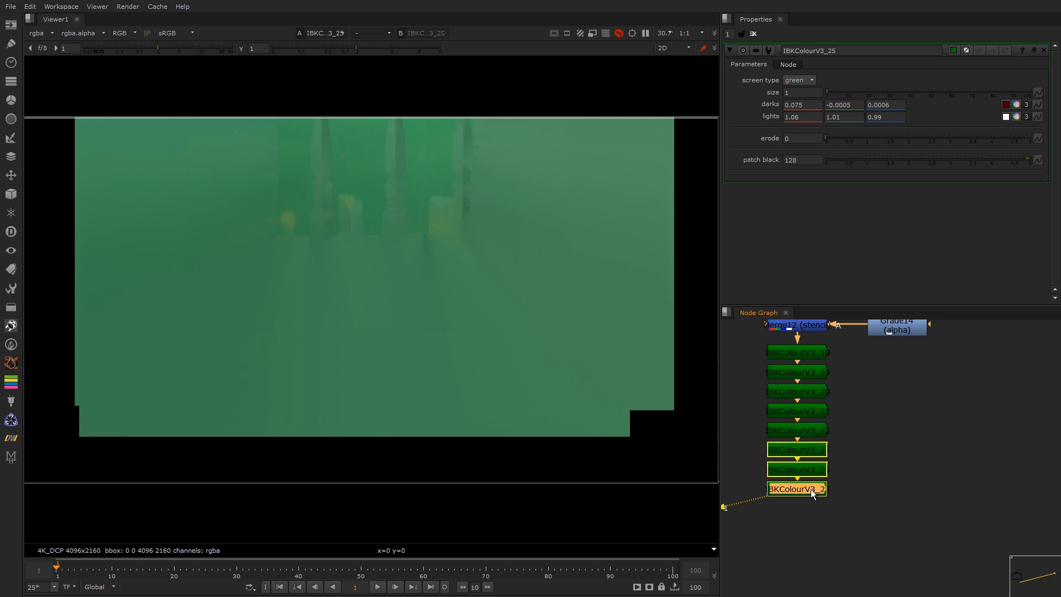
Step: Move the IBKColour stack with its Roto and Grade branch farther away from the Keylight branch
mouse_move(812, 489)
middle_mouse_down()
mouse_move(875, 467)
mouse_move(817, 477)
middle_mouse_up()
scroll(877, 466, "down", 4)
left_click_drag(815, 501, 943, 337)
mouse_move(837, 375)
left_mouse_down()
mouse_move(887, 372)
mouse_move(838, 375)
left_mouse_up()
left_click(839, 374)
left_click_drag(807, 487, 955, 331)
left_click_drag(837, 377, 891, 376)
Step: Add an IBKGizmo fed by the last IBKColour and connect its foreground input to the plate pipe through a Dot
left_click(898, 467)
key("Tab")
type("ib")
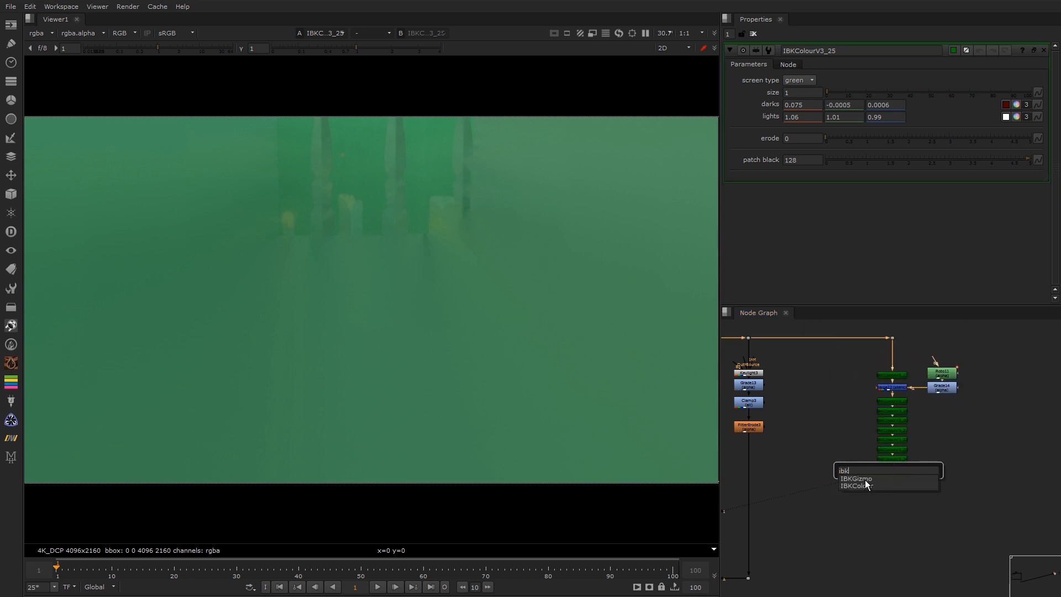
left_click(862, 479)
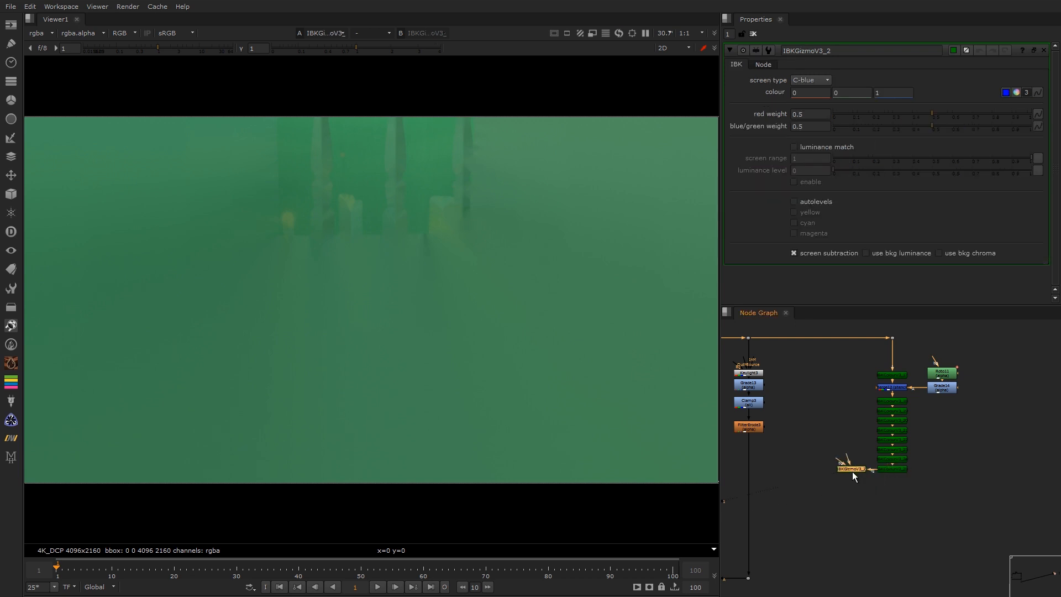
left_click_drag(853, 473, 853, 466)
left_click_drag(822, 338, 850, 357, "ctrl")
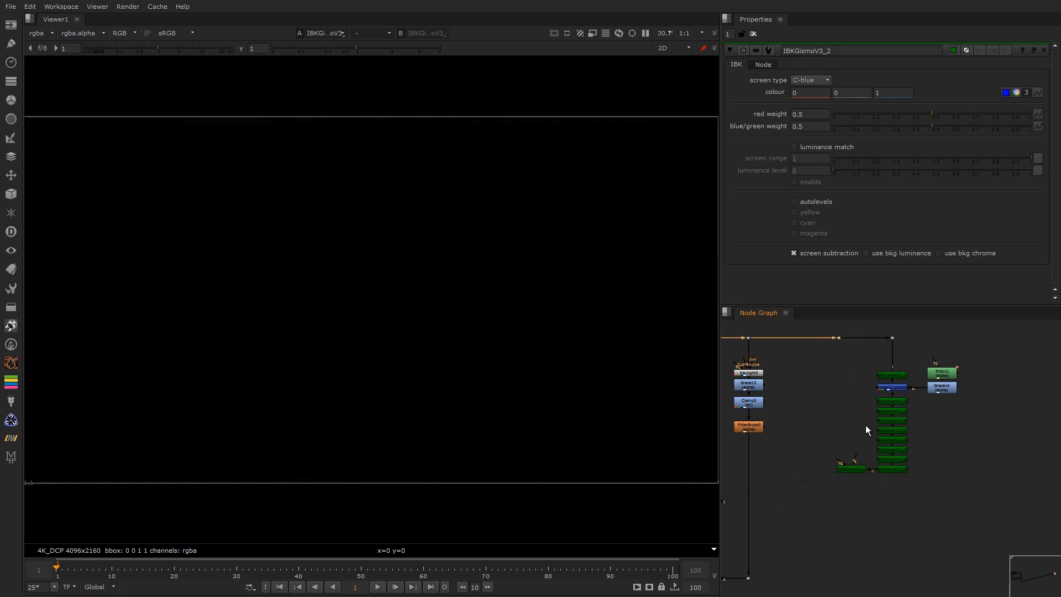
left_click_drag(850, 415, 841, 338)
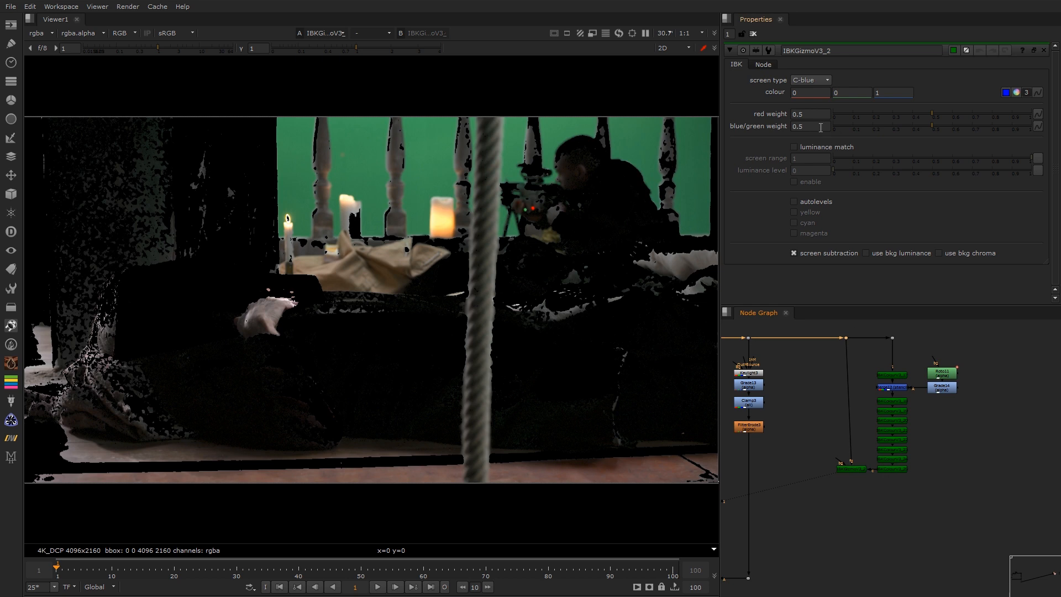
Step: Set the IBKGizmo's screen type to C-green and display its alpha
left_click(822, 84)
left_click(817, 79)
key("a")
Step: Examine the IBKGizmo's matte and colour result around the balusters, candles and soldier up close
scroll(525, 166, "up", 3)
scroll(483, 184, "up", 5)
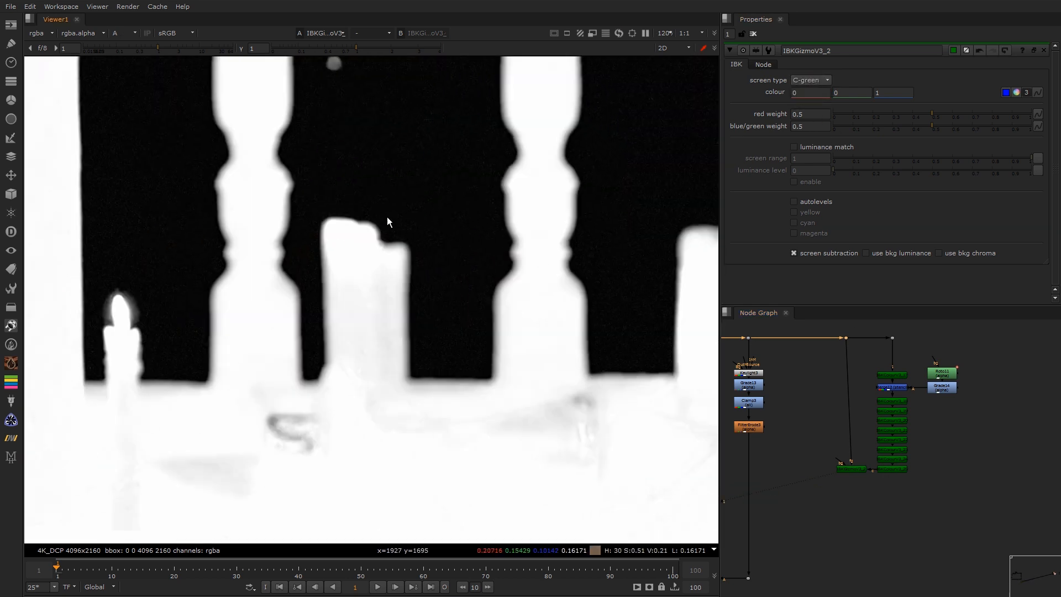
key("a")
key("a")
scroll(357, 238, "down", 4)
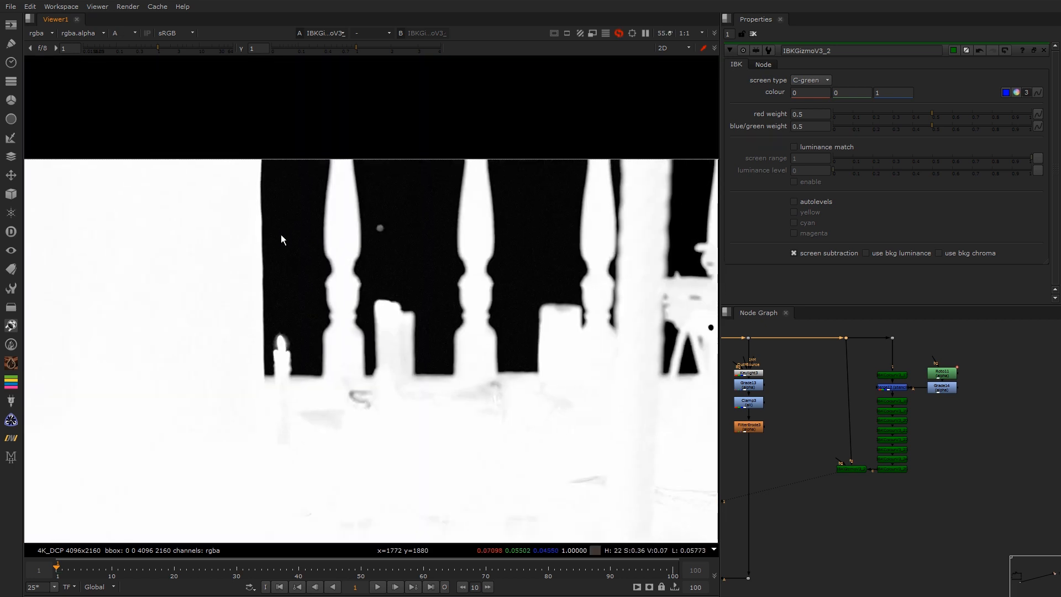
scroll(638, 207, "up", 4)
middle_click_drag(637, 211, 315, 180)
middle_click_drag(415, 208, 191, 215)
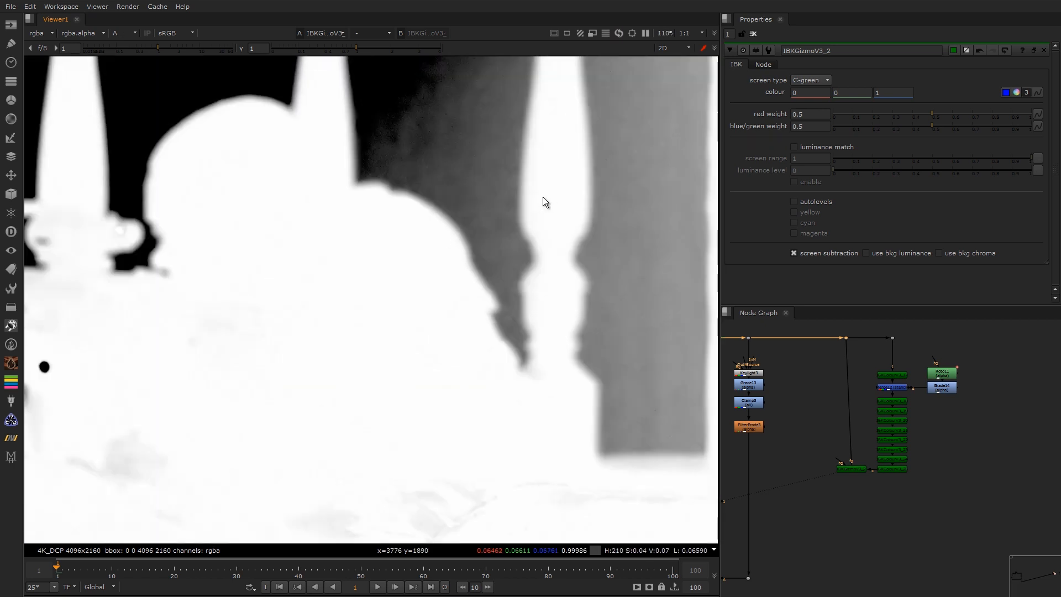
middle_click_drag(115, 212, 585, 219)
middle_click_drag(406, 272, 757, 179)
key("a")
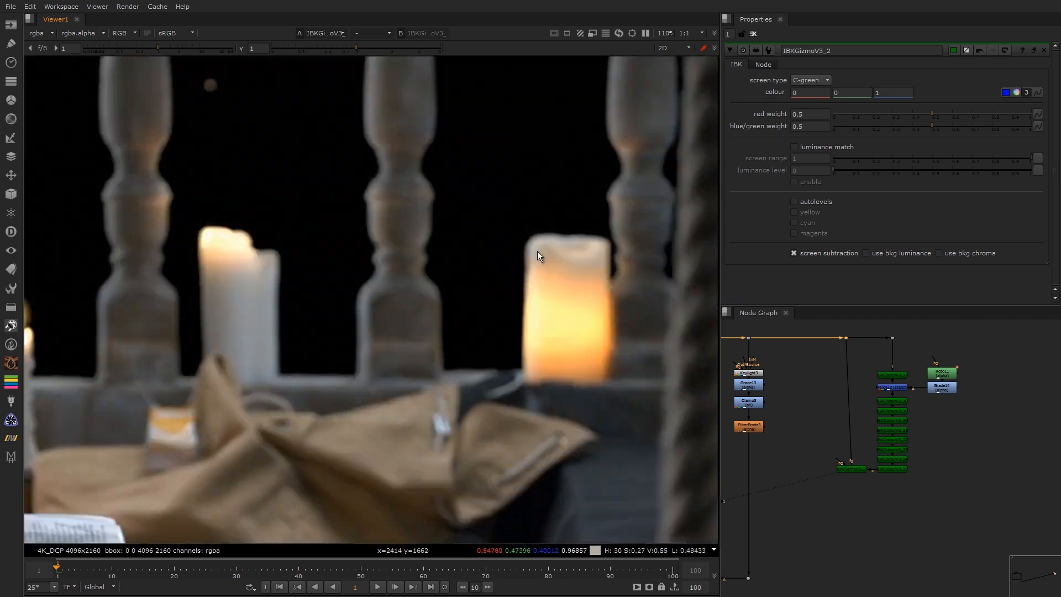
Step: Merge the IBKGizmo key into the Keylight branch below the FilterErode and view the Merge
left_click(850, 468)
middle_click_drag(850, 468, 837, 403)
left_click(841, 403)
key("m")
left_click_drag(827, 397, 884, 373)
key("1")
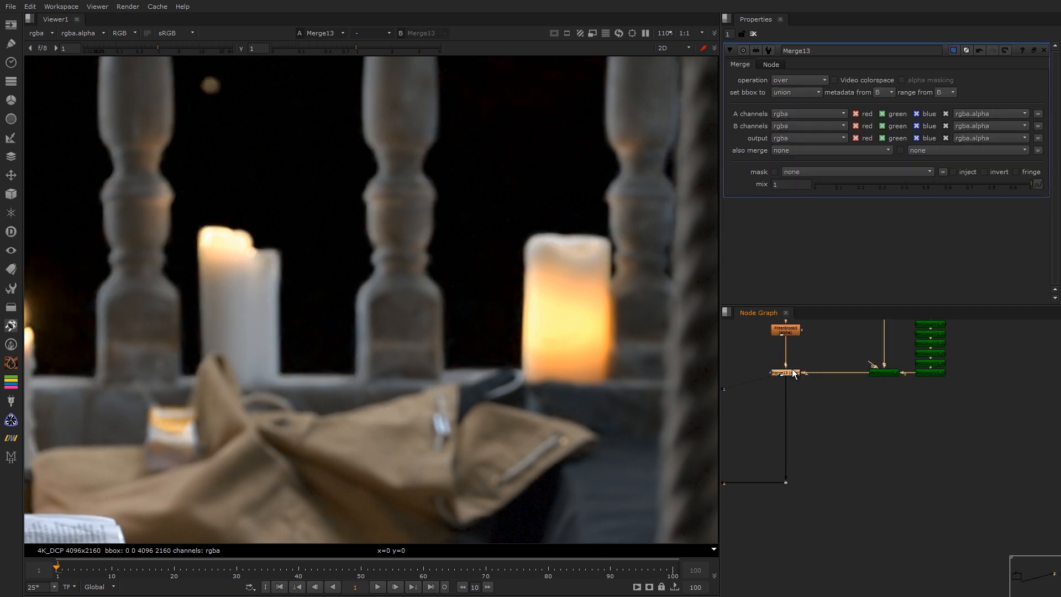
Step: Compare the Merge's alpha with the node disabled and enabled, and against the FilterErode above it
key("a")
key("d")
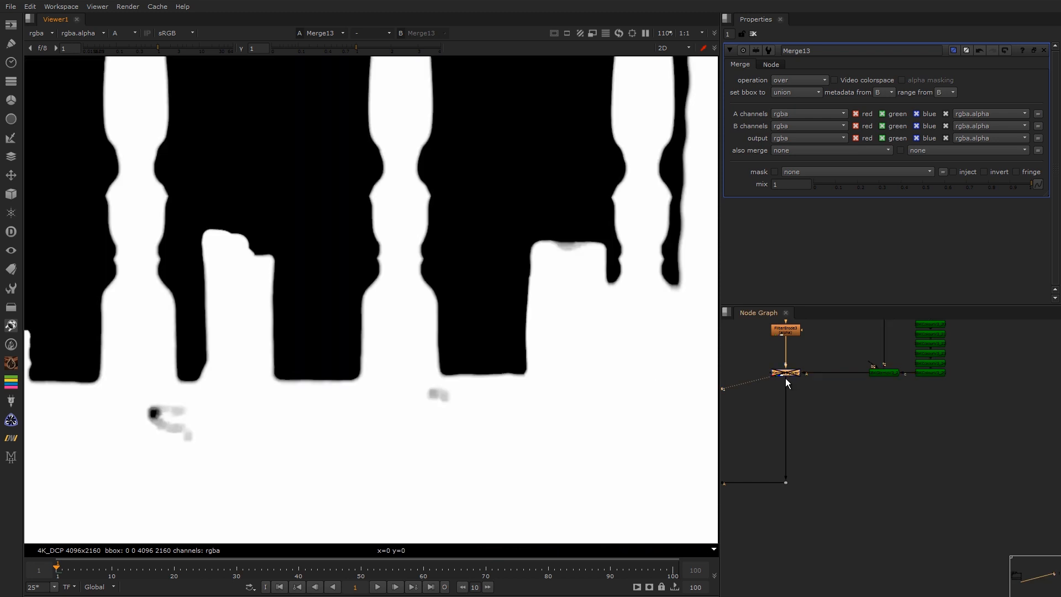
middle_click_drag(780, 347, 826, 356)
left_click(830, 341)
key("1")
left_click(837, 382)
key("1")
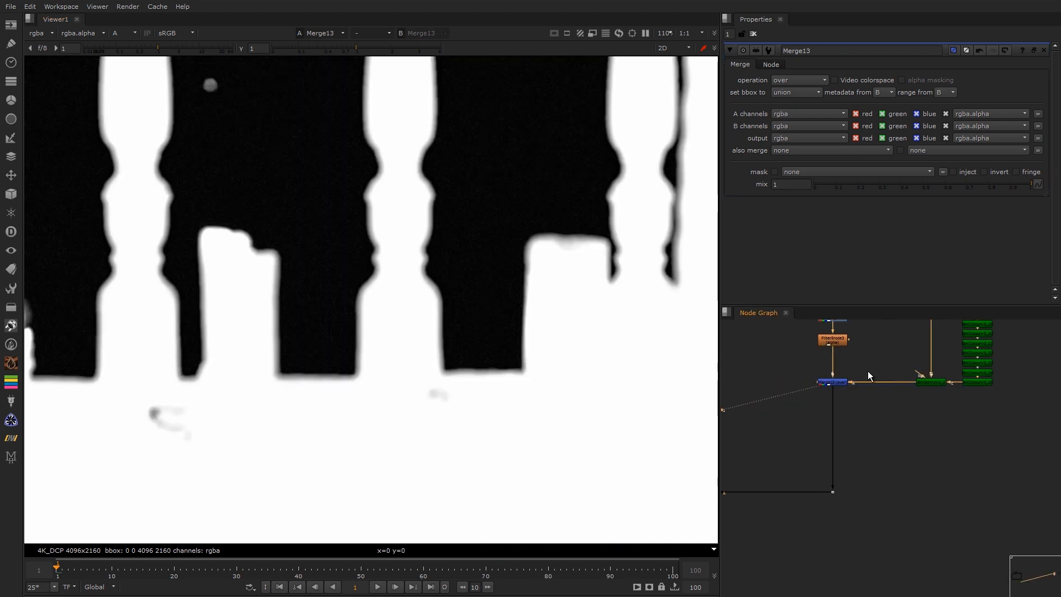
Step: Try the plus operation on the Merge, set it to screen, and compare the alpha with the node disabled
left_click(797, 80)
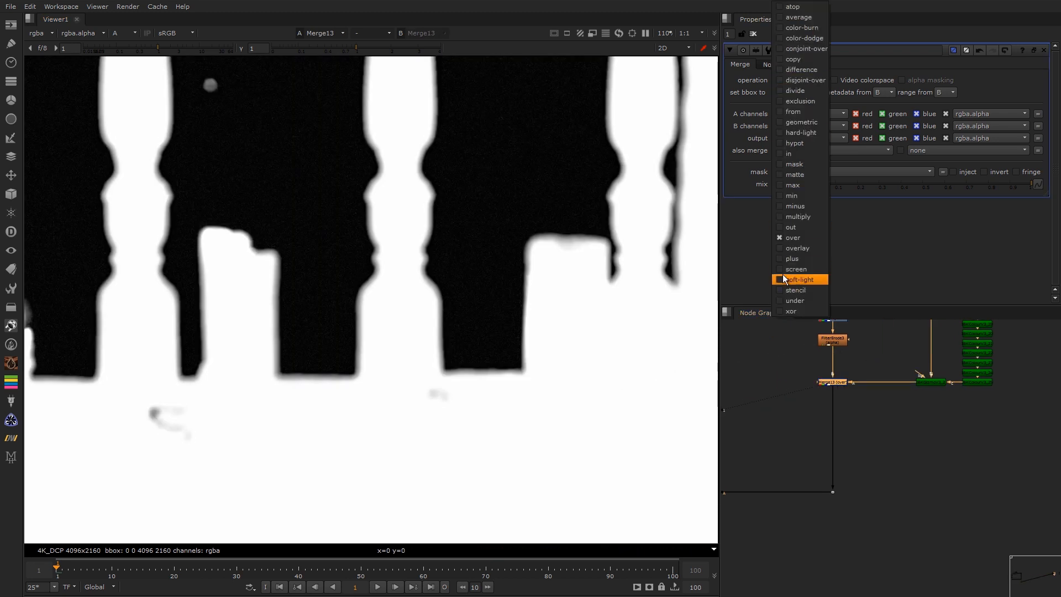
left_click(805, 261)
left_click(808, 82)
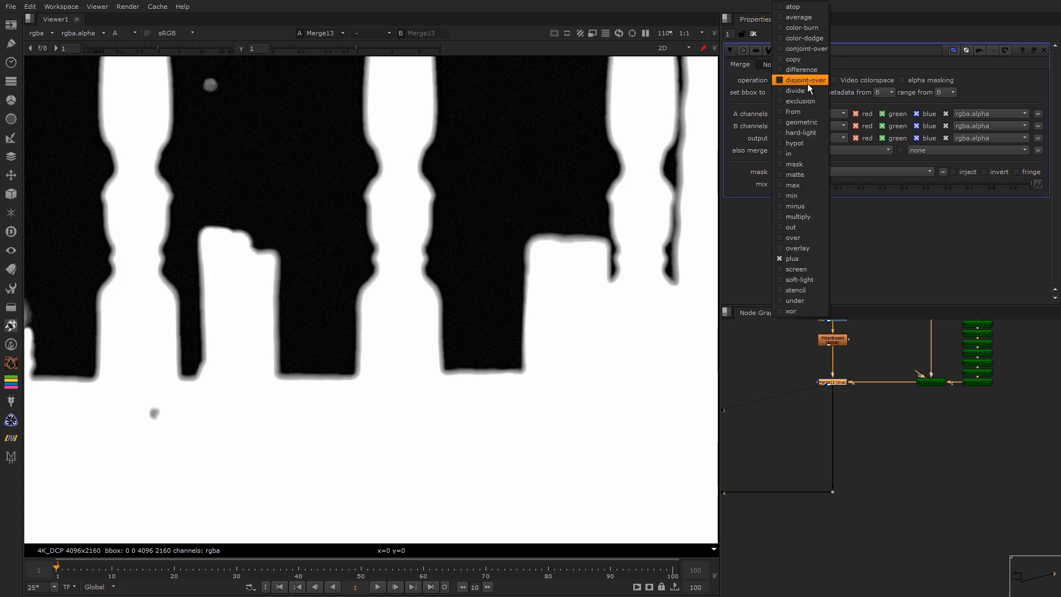
left_click(793, 271)
mouse_move(853, 342)
middle_mouse_down()
mouse_move(868, 331)
mouse_move(863, 342)
middle_mouse_up()
key("d")
key("d")
Step: View the Premult's result in full colour at full frame
scroll(884, 391, "down", 4)
scroll(812, 415, "up", 3)
middle_click_drag(736, 442, 810, 387)
left_click(808, 404)
key("1")
key("a")
key("f")
Step: Merge the premultiplied foreground over the background branch and route its pipe through a corner Dot
middle_click_drag(809, 387, 684, 390, "alt")
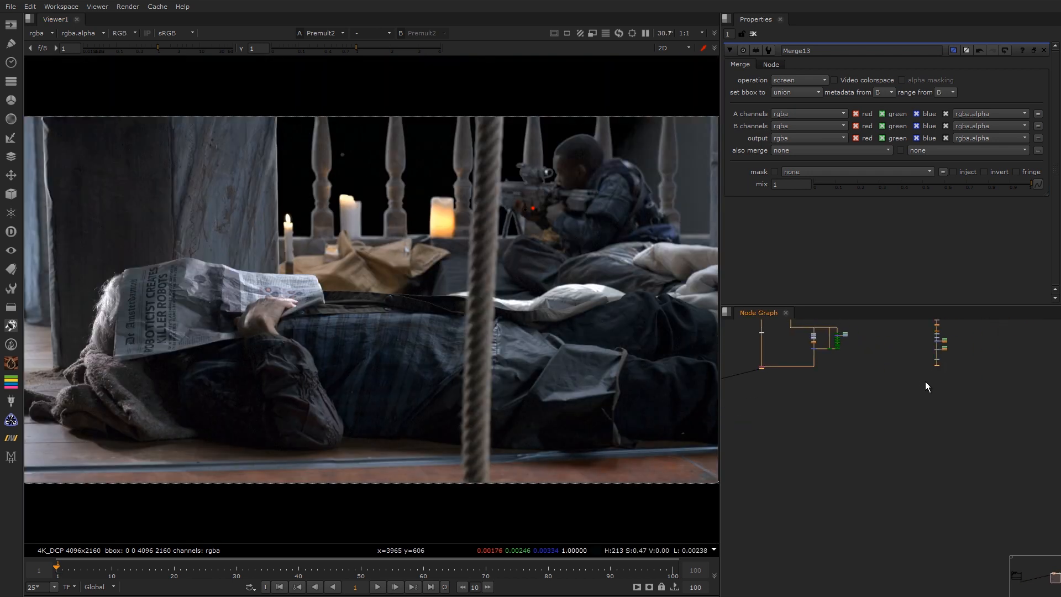
key("m")
left_click_drag(938, 370, 938, 453)
left_click(912, 431)
scroll(859, 420, "up", 4)
scroll(861, 412, "up", 2)
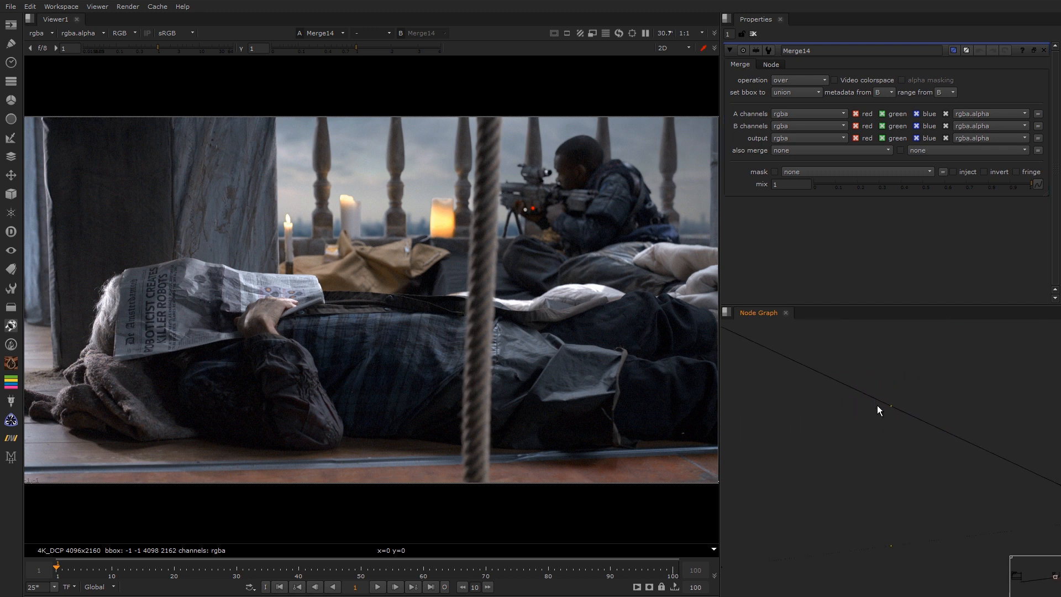
left_click_drag(890, 405, 796, 459, "ctrl")
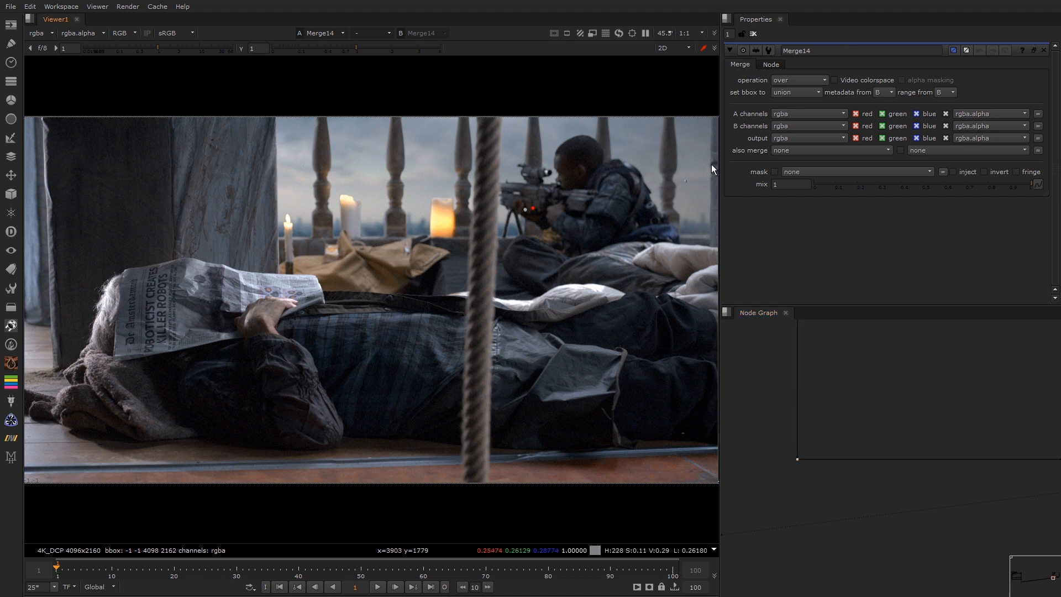
Step: Examine the composite's edges around the balusters, rope, rifle and soldier's face up close
scroll(553, 191, "up", 3)
scroll(553, 191, "up", 6)
scroll(542, 190, "down", 5)
middle_click_drag(542, 217, 734, 253)
middle_click_drag(332, 254, 572, 249)
middle_click_drag(666, 230, 570, 243)
scroll(554, 263, "up", 5)
middle_click_drag(896, 409, 683, 363)
middle_click_drag(908, 416, 661, 352)
middle_click_drag(835, 358, 895, 431)
scroll(894, 430, "down", 4)
middle_click_drag(770, 338, 811, 415)
scroll(811, 415, "up", 5)
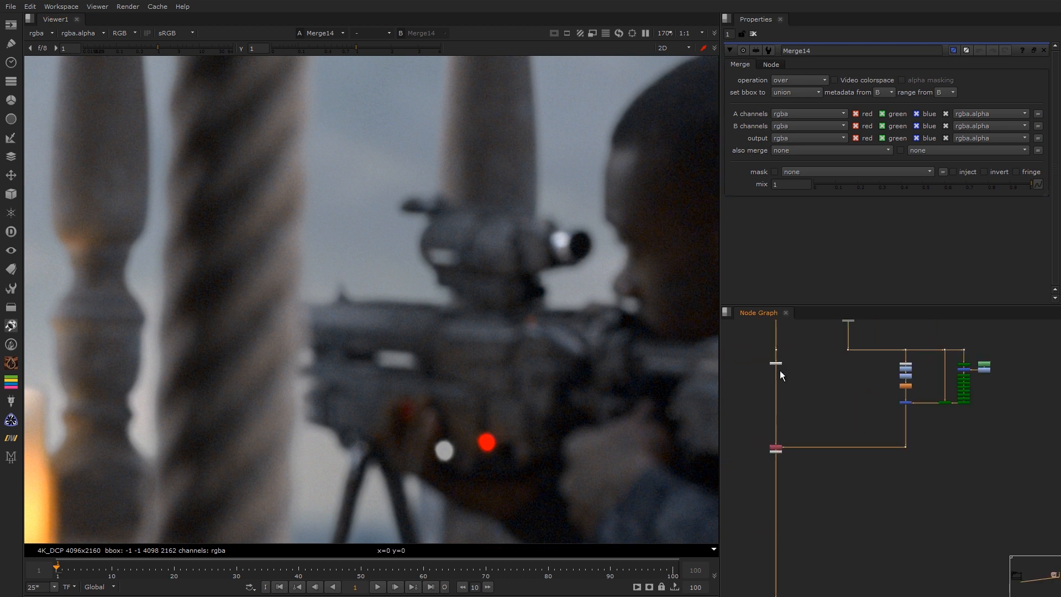
scroll(655, 233, "up", 8)
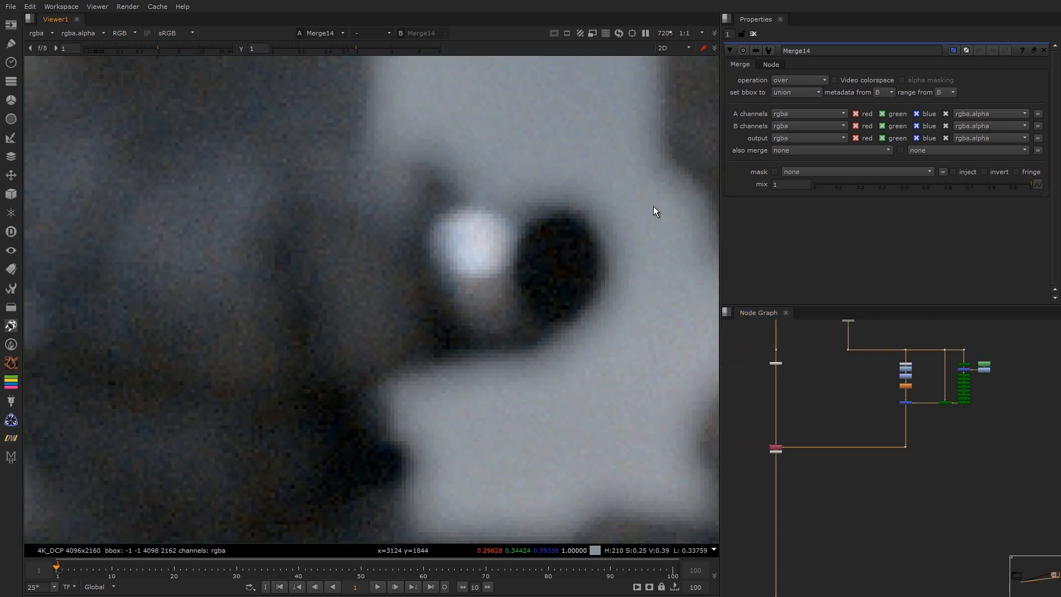
Step: Compare the composite with the original plate, and check the plate's luminance at full frame
key("2")
key("1")
key("2")
key("1")
key("2")
key("y")
key("f")
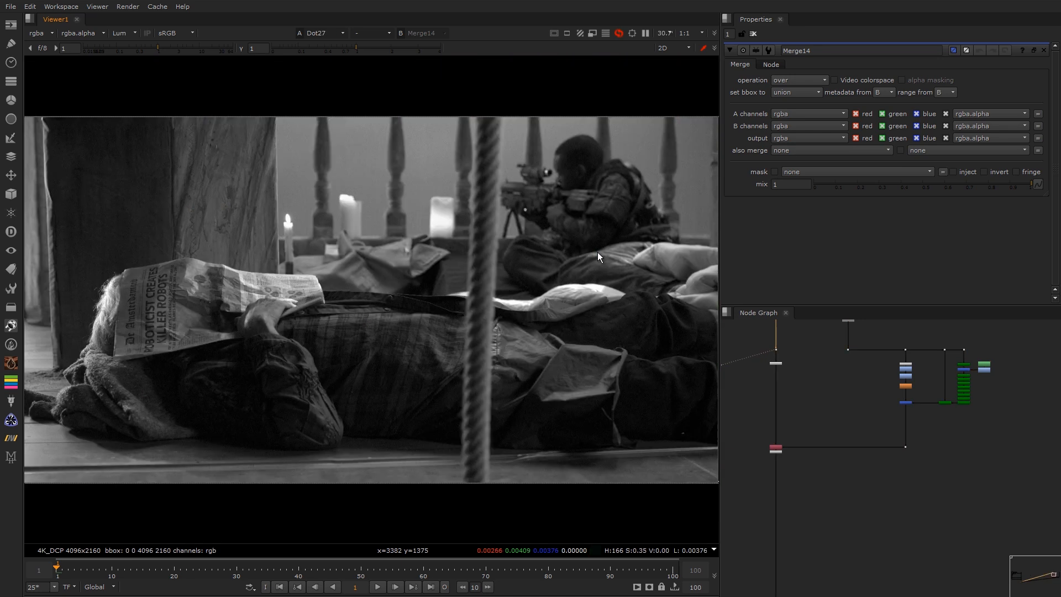
key("y")
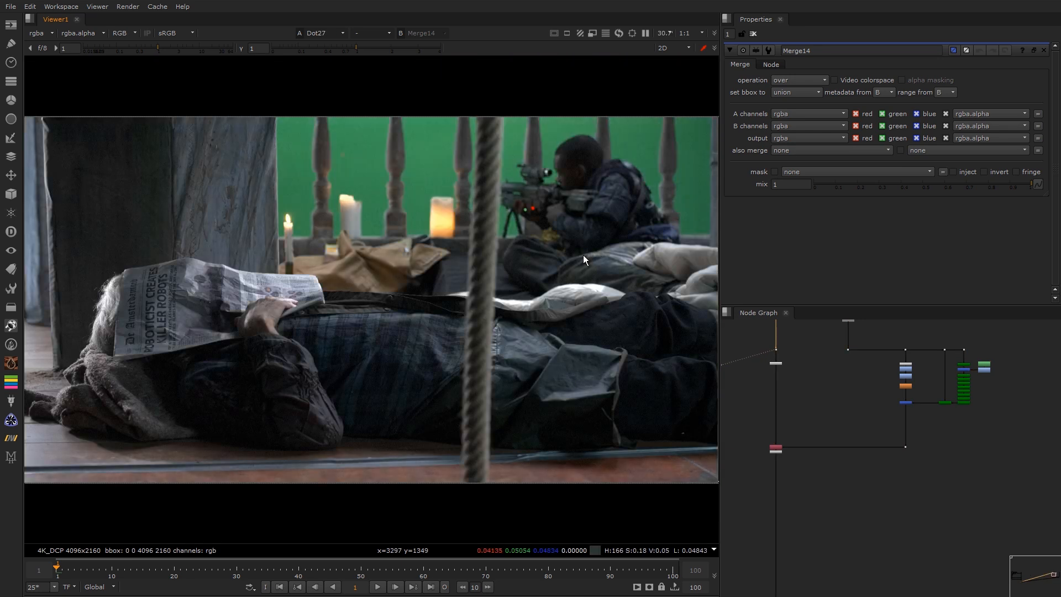
Step: View the premultiplied foreground after the channel copy
scroll(882, 386, "down", 5)
scroll(851, 374, "up", 8)
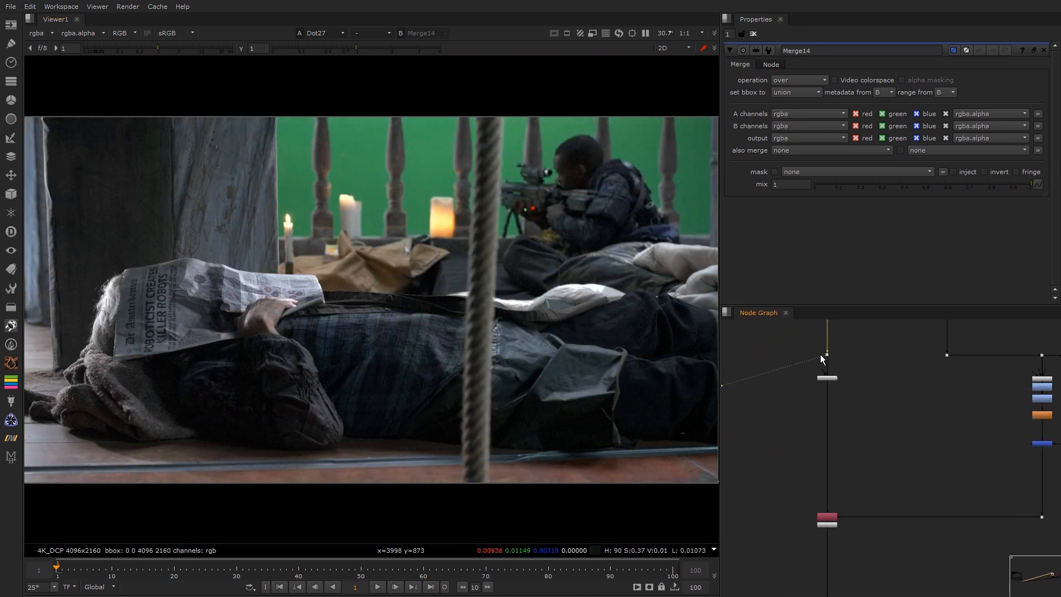
left_click_drag(822, 358, 828, 365)
scroll(785, 363, "down", 3)
left_click(818, 478)
key("1")
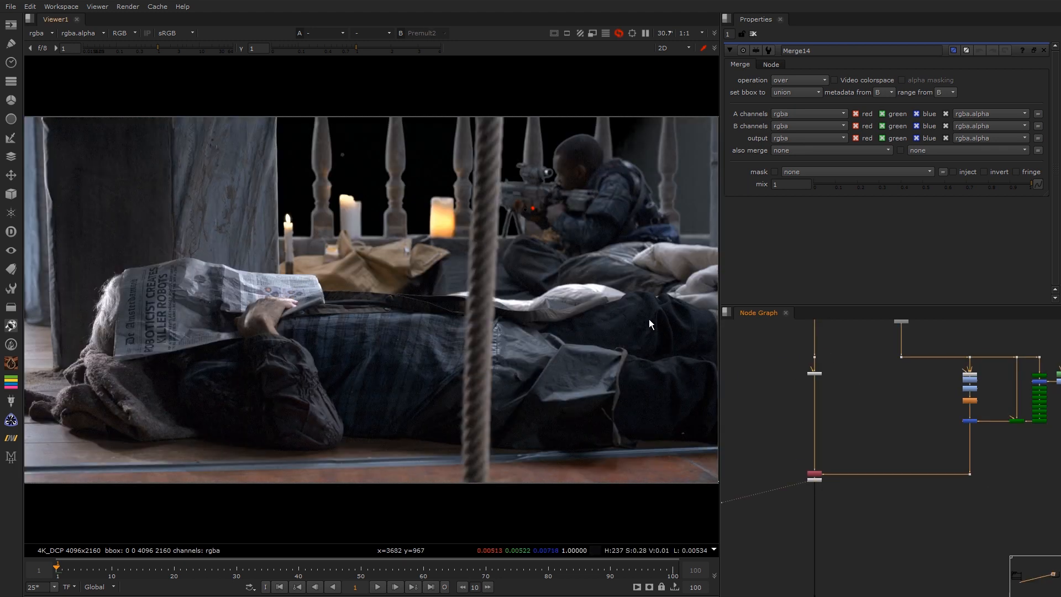
Step: View the background Merge and examine its edges around the pillar, candles and baluster
scroll(817, 428, "down", 6)
middle_click_drag(985, 468, 926, 442)
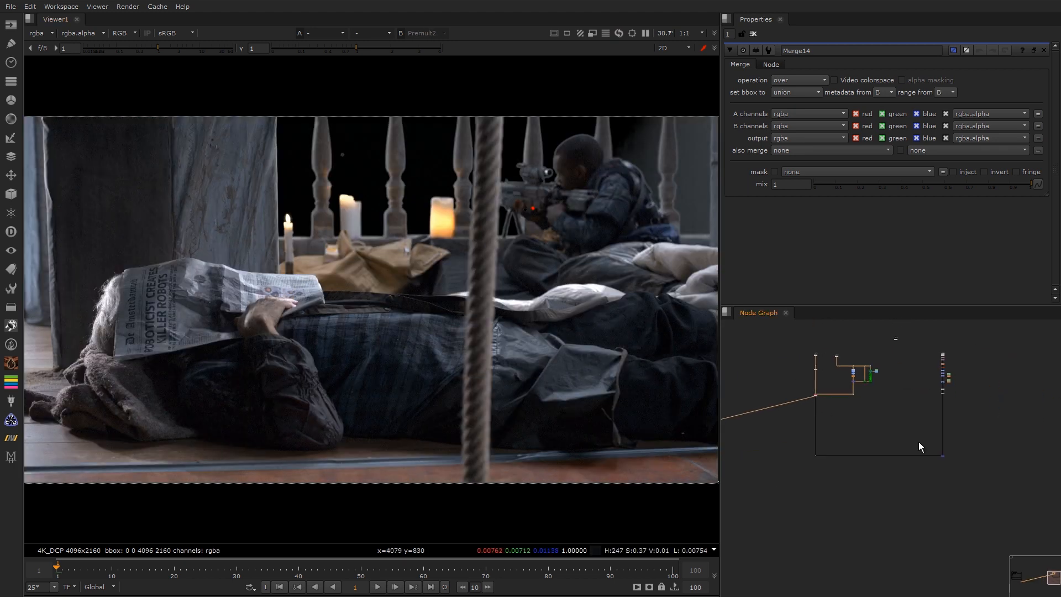
left_click(942, 456)
key("1")
scroll(321, 214, "up", 7)
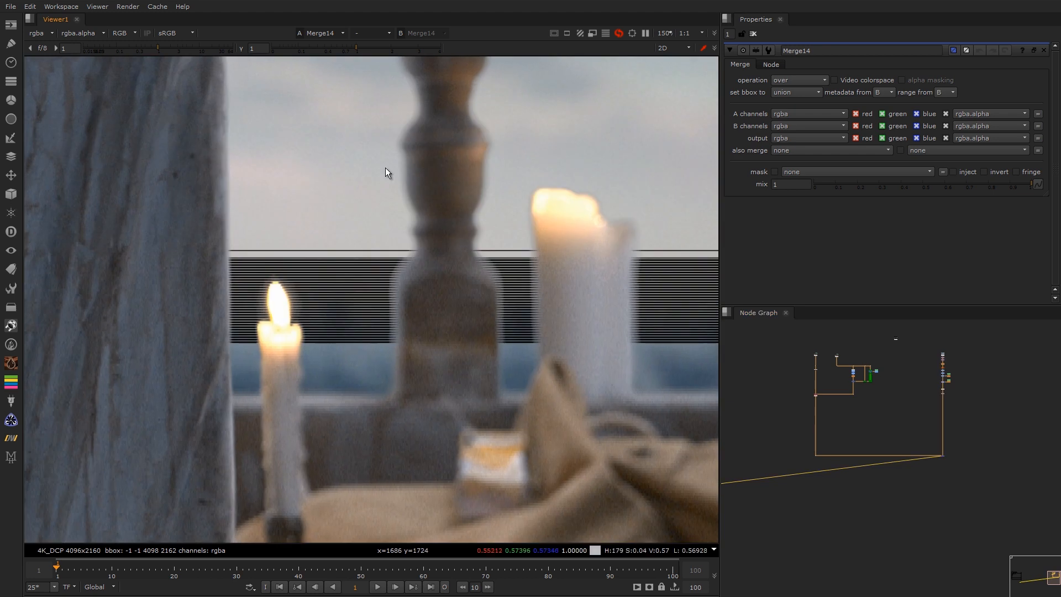
scroll(550, 191, "up", 4)
middle_click_drag(251, 325, 570, 198)
middle_click_drag(457, 160, 367, 428)
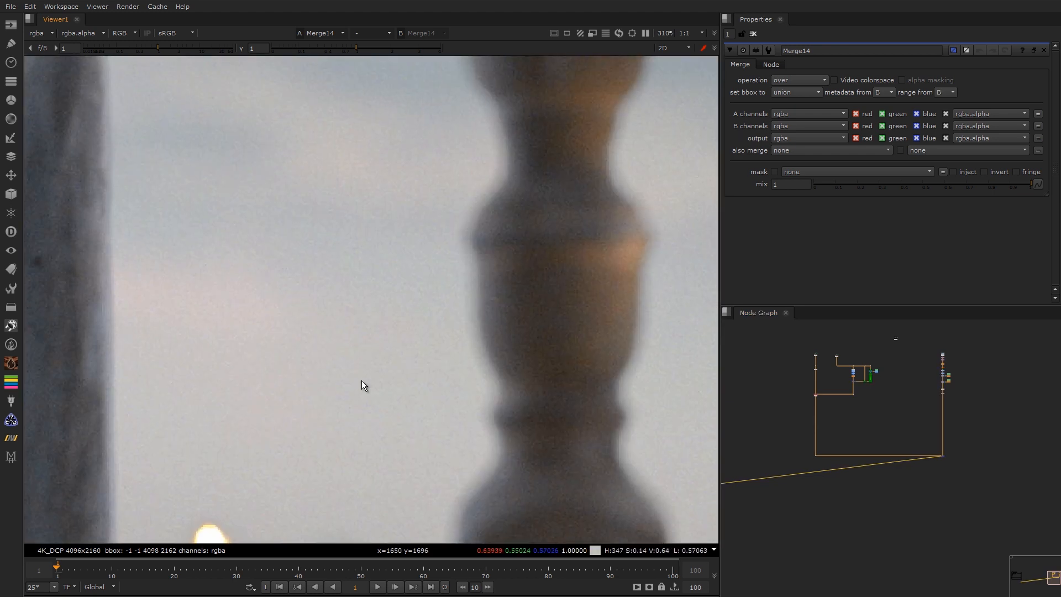
middle_click_drag(471, 62, 459, 248)
scroll(429, 247, "down", 5)
key("f")
Step: View the separate Read of the rendered composite and examine its edges around the rifle scope
scroll(847, 392, "down", 4)
middle_click_drag(803, 409, 860, 411)
scroll(907, 369, "up", 8)
left_click(949, 378)
key("1")
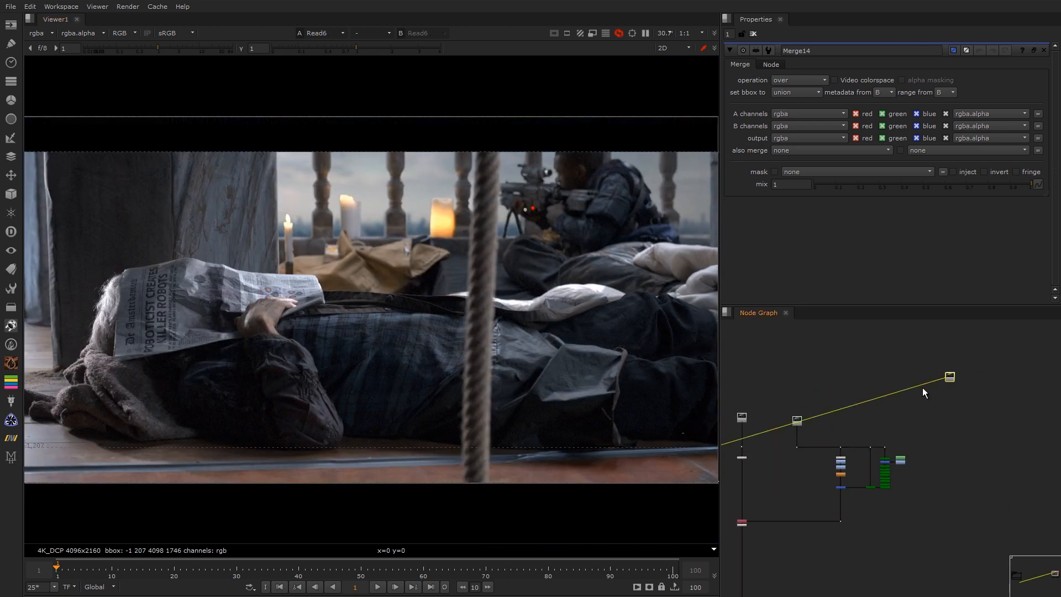
key("q")
key("q")
key("q")
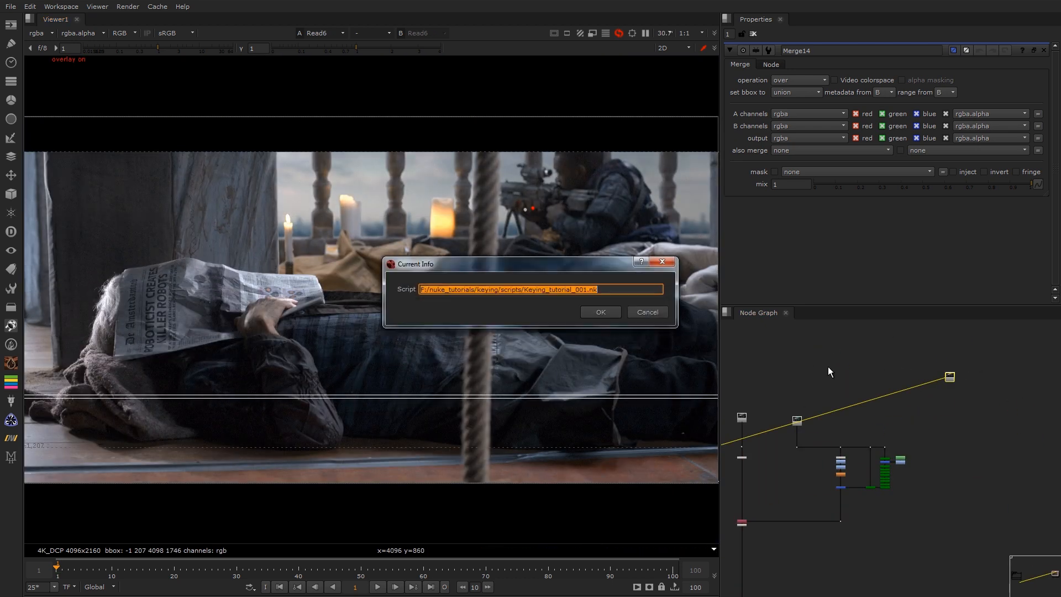
left_click(657, 310)
scroll(590, 164, "up", 12)
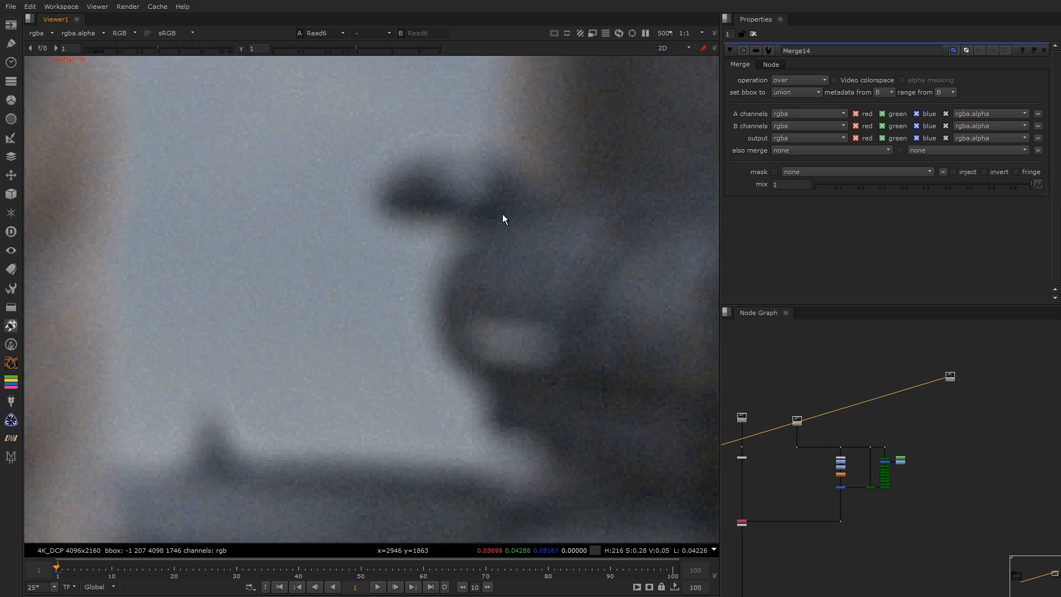
scroll(885, 387, "up", 5)
Step: Locate the other, more complete keying tree in the node graph and view its Keylight
scroll(855, 404, "down", 8)
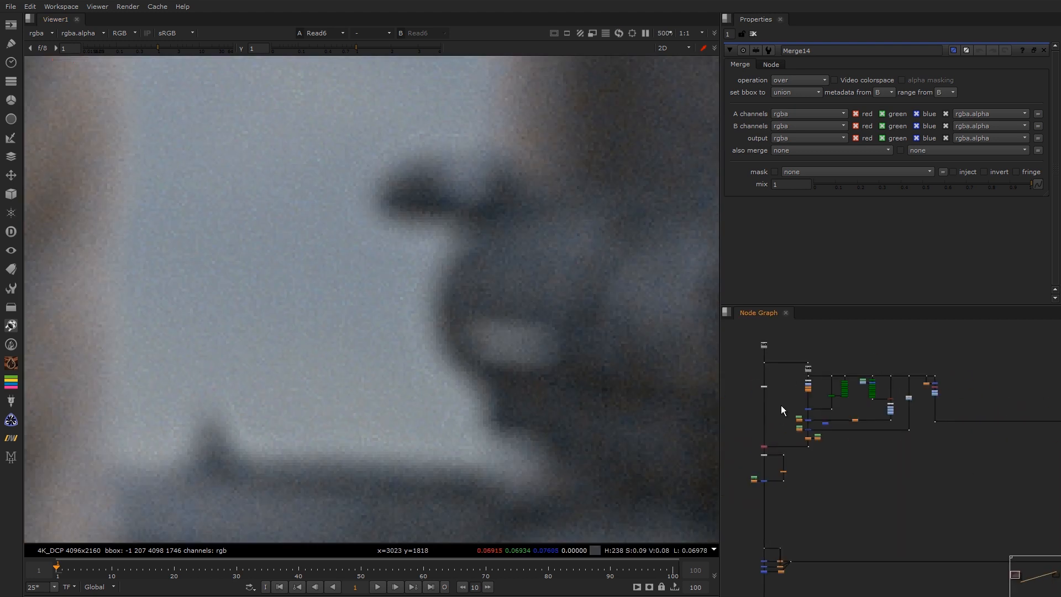
key("space")
scroll(569, 248, "up", 6)
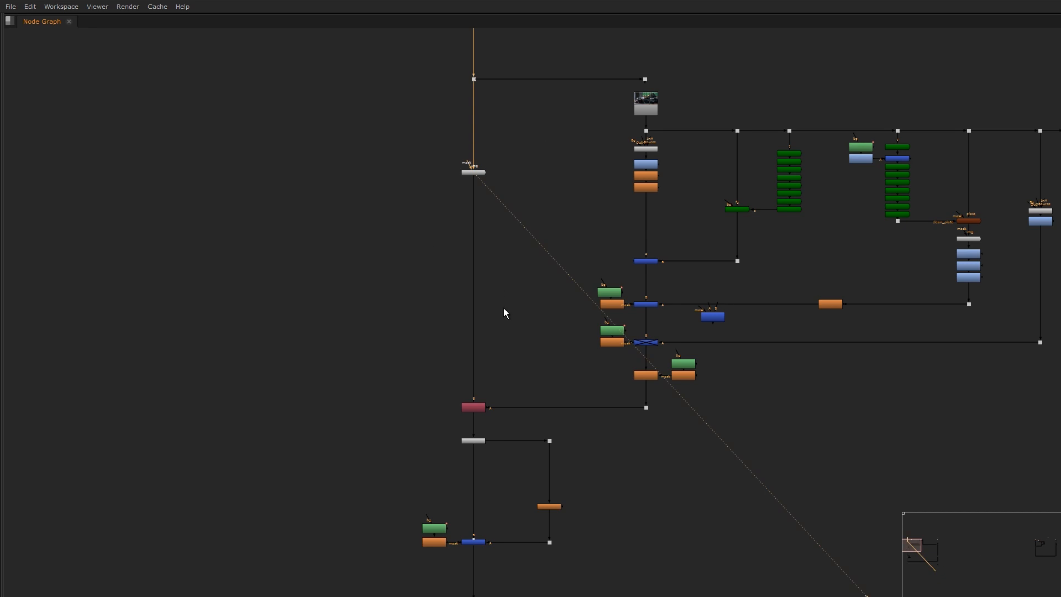
scroll(589, 190, "up", 6)
key("space")
scroll(945, 396, "down", 8)
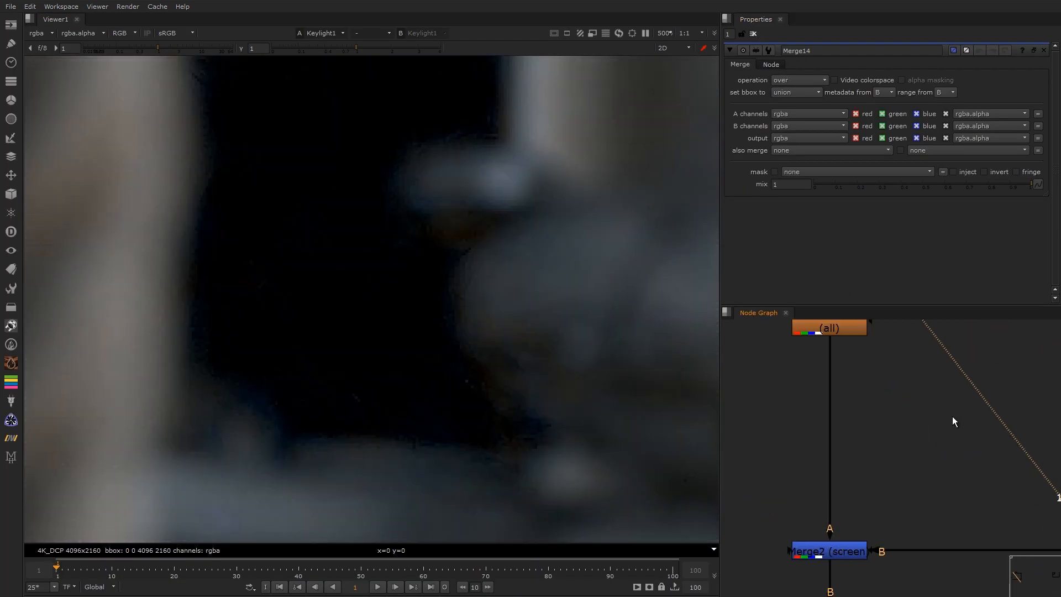
Step: Examine Keylight1's colour and alpha results at full frame and close up
key("f")
key("a")
middle_click_drag(806, 324, 744, 364)
key("a")
scroll(619, 216, "up", 5)
key("a")
scroll(861, 393, "up", 4)
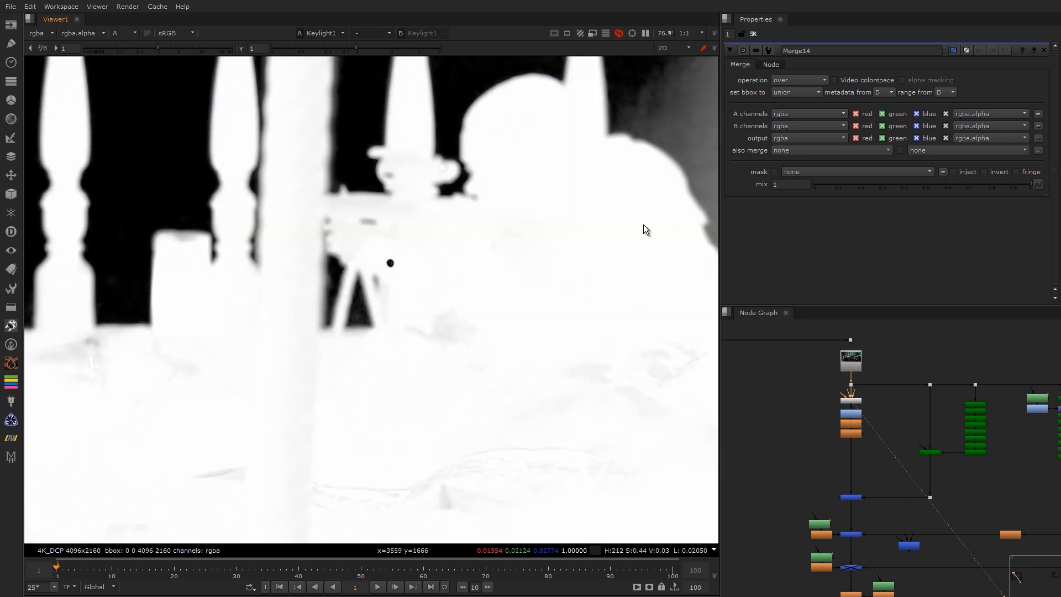
Step: Examine the alpha matte after FilterErode1 and after Blur1 in the Keylight branch
key("1")
left_click(850, 430)
key("1")
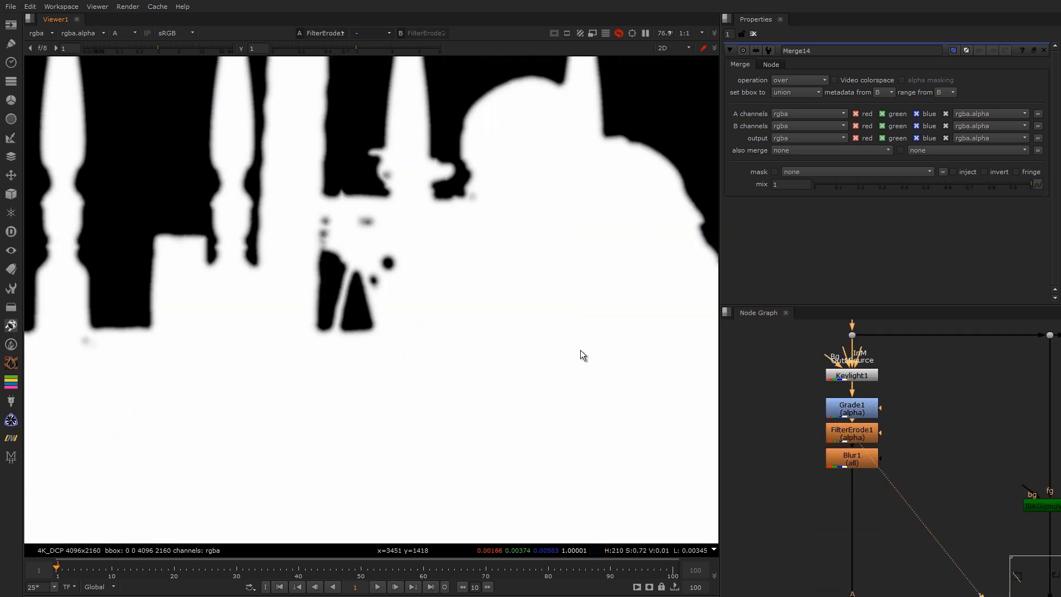
scroll(579, 355, "down", 3)
middle_click_drag(576, 359, 543, 327)
key("f")
scroll(841, 427, "up", 2)
left_click(847, 456)
key("1")
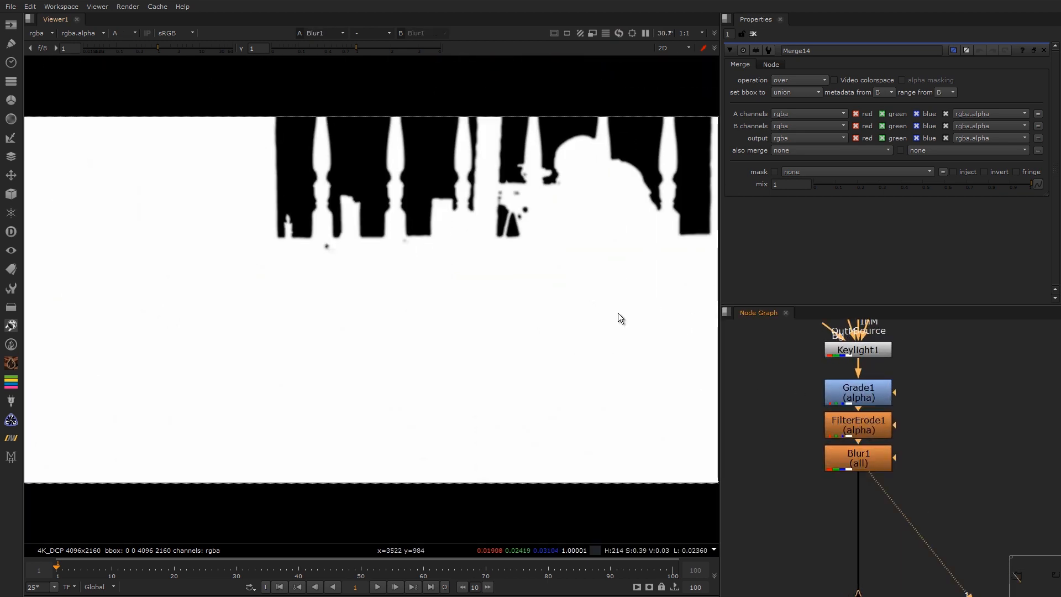
scroll(659, 104, "up", 8)
scroll(795, 370, "down", 4)
Step: View the colour result of the IBKGizmo in the complete keying tree
middle_click_drag(968, 414, 758, 473)
scroll(840, 415, "up", 1)
left_click(834, 414)
key("1")
key("a")
scroll(576, 372, "down", 5)
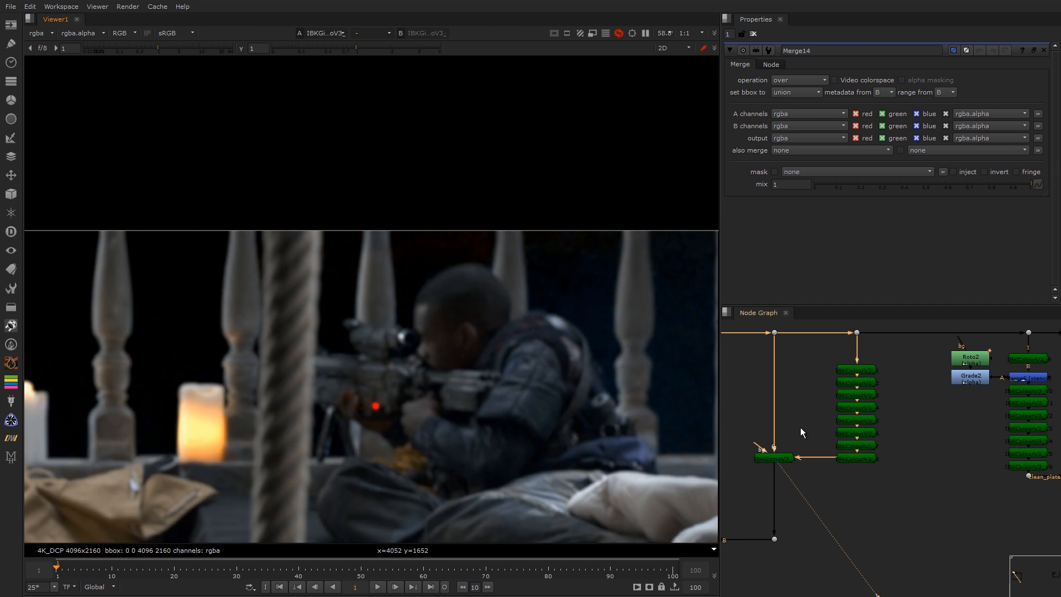
Step: Examine the alpha channel of the IBKGizmo in the complete keying tree
key("a")
middle_click_drag(612, 362, 616, 339)
scroll(625, 338, "down", 1)
left_click_drag(805, 427, 725, 480)
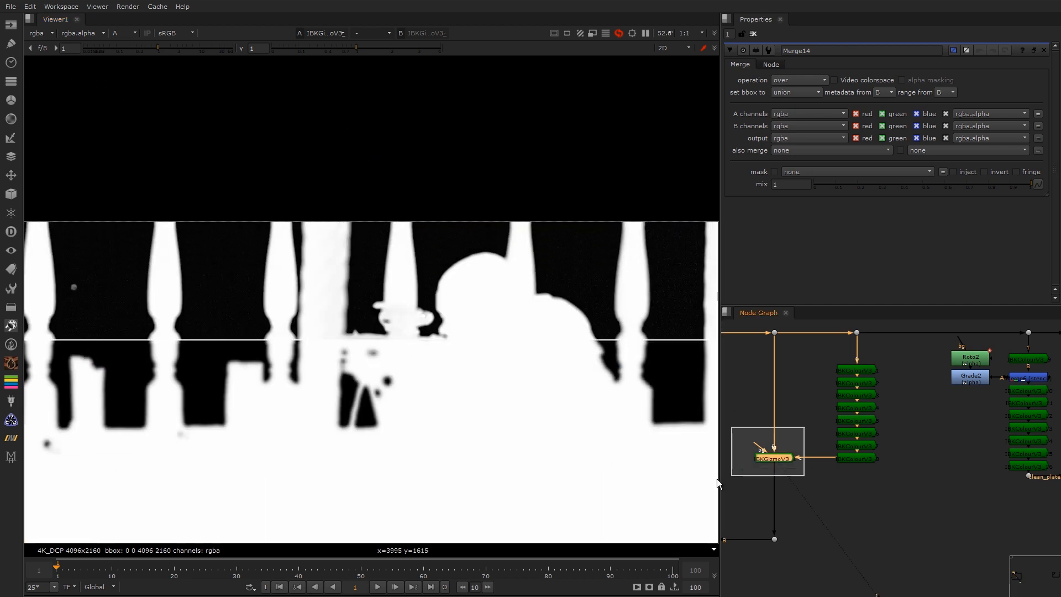
Step: View the alpha of the Merge2 screen node and inspect it at full frame and close up around the rifle
middle_click_drag(846, 430, 962, 342)
scroll(962, 342, "down", 3)
scroll(812, 406, "up", 4)
left_click_drag(898, 380, 796, 420)
key("1")
left_click_drag(910, 381, 827, 420)
scroll(541, 297, "down", 4)
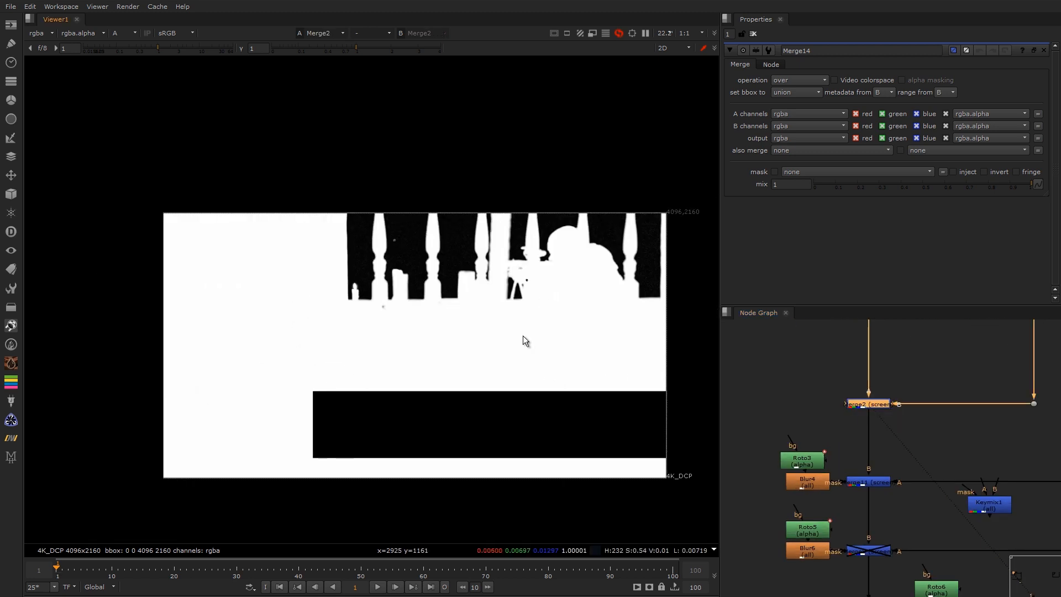
scroll(541, 297, "up", 3)
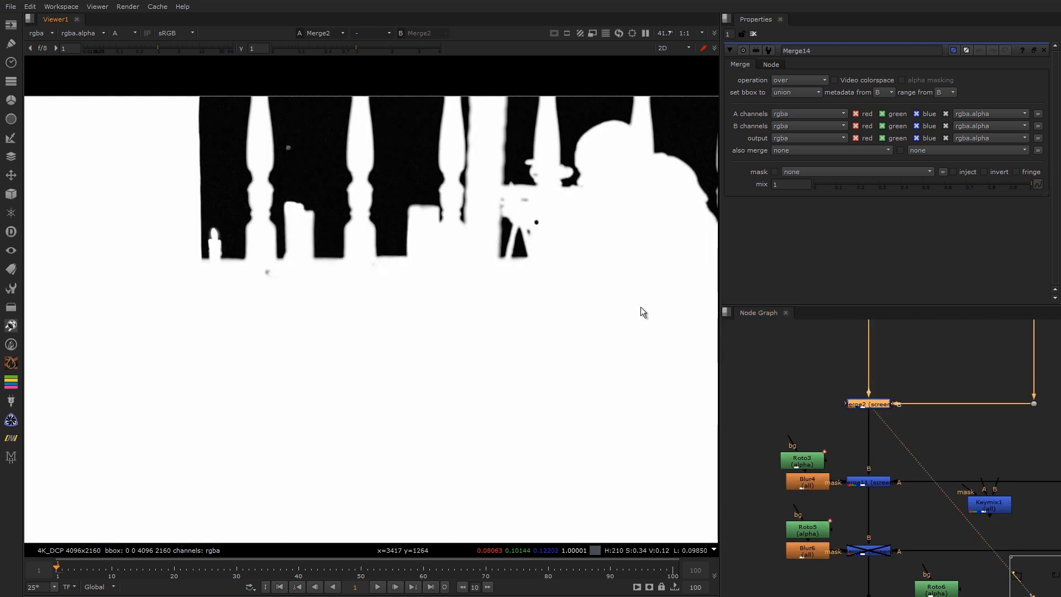
scroll(580, 188, "up", 6)
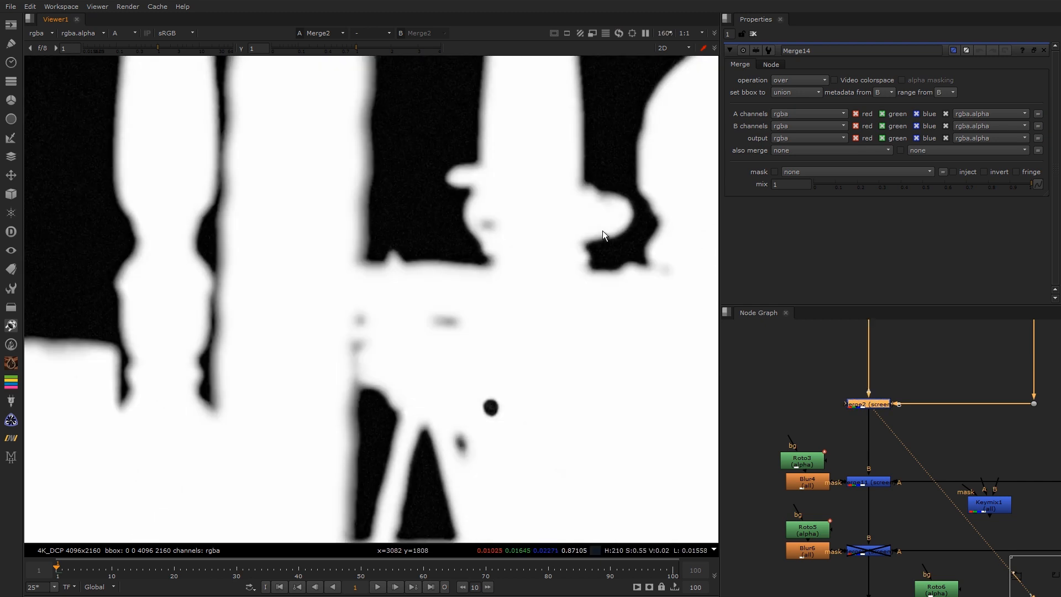
Step: Locate the second IBKColour stack beside Roto2 and Grade2 and view its first IBKColour node
scroll(858, 345, "down", 6)
middle_click_drag(848, 356, 801, 363)
scroll(794, 327, "up", 6)
middle_click_drag(793, 327, 845, 358)
left_click(900, 377)
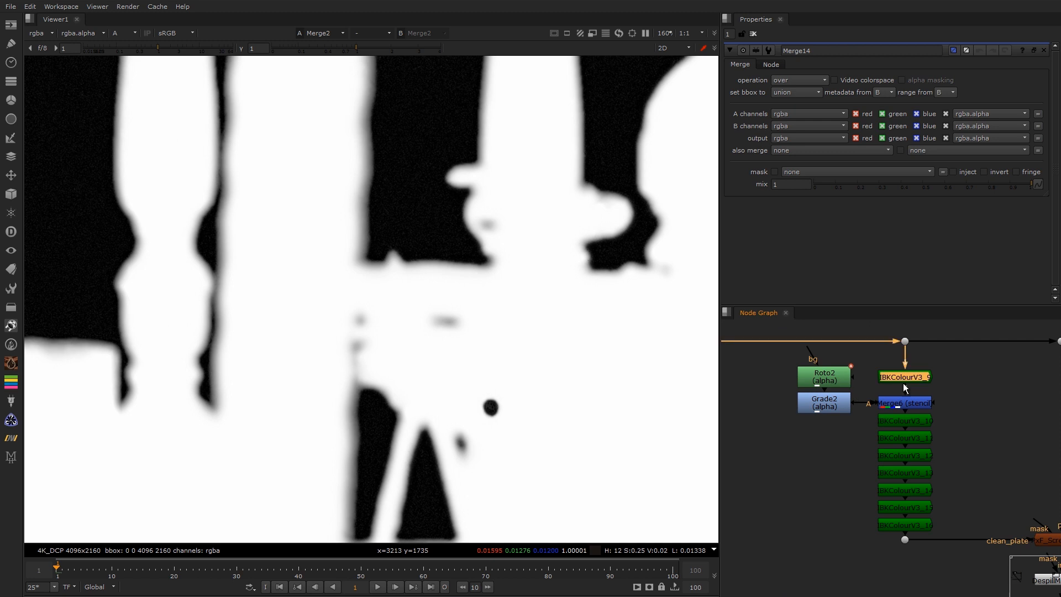
key("1")
Step: View the colour output of the last IBKColour node in the second stack at full frame
middle_click_drag(904, 402, 839, 381)
scroll(848, 380, "down", 2)
left_click(840, 462)
key("1")
key("a")
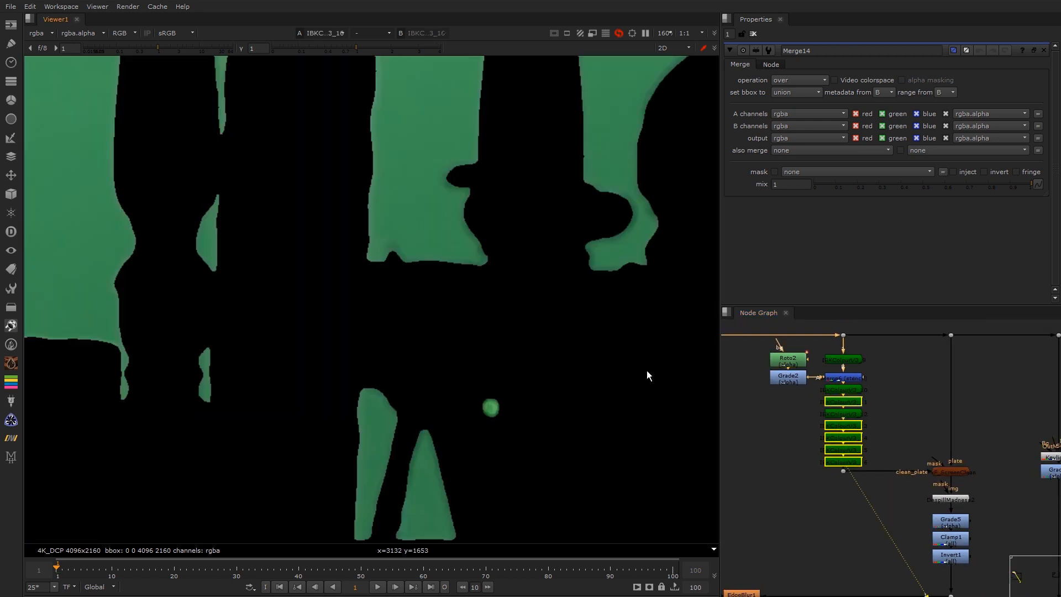
key("f")
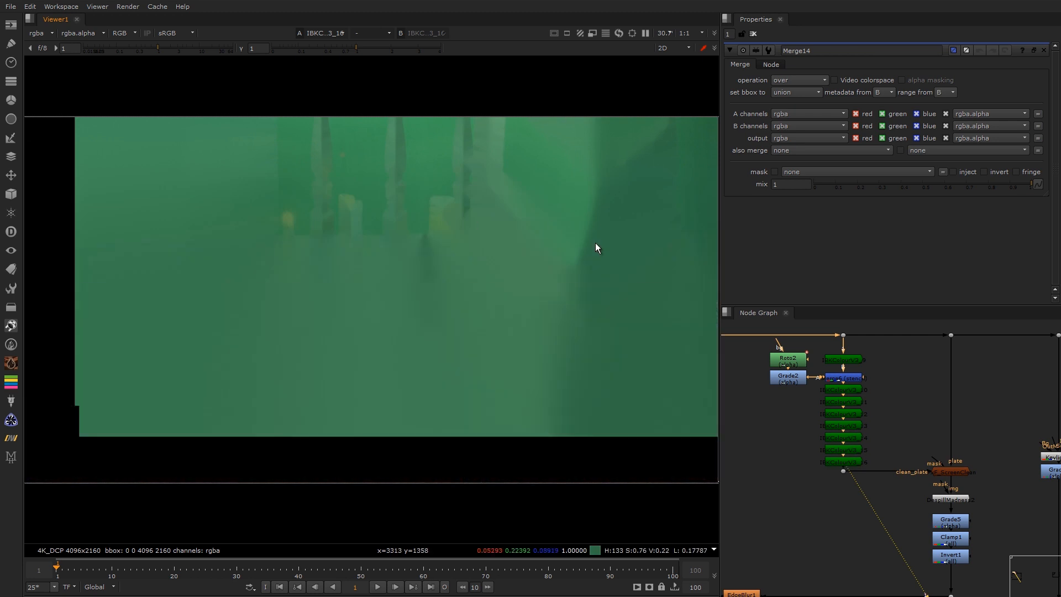
Step: Toggle the stencil merge fed by Roto2 and Grade2 off and on to compare the clean plate with and without it
left_click(847, 380)
key("d")
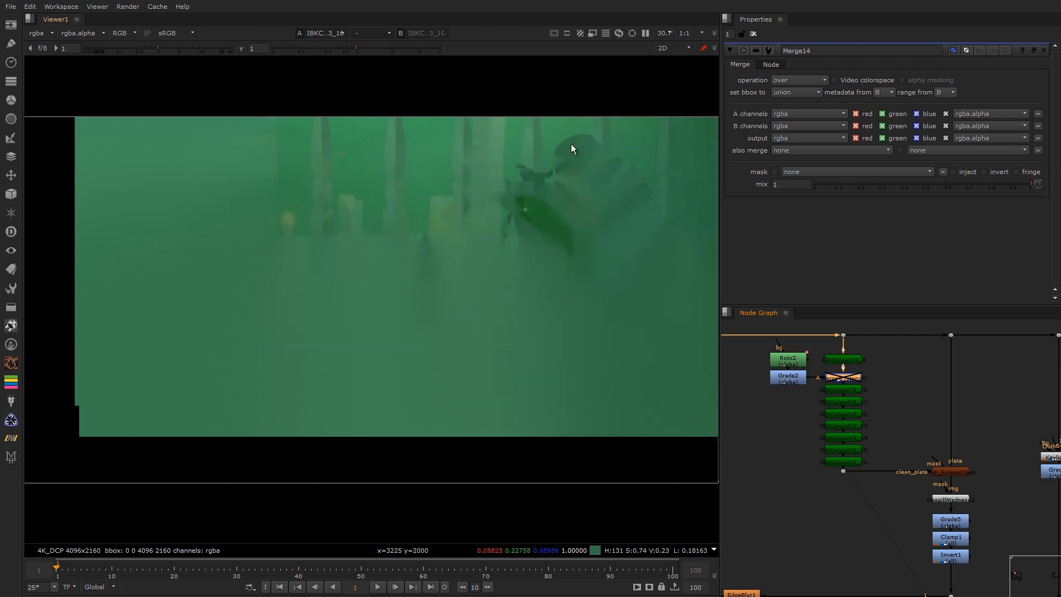
key("d")
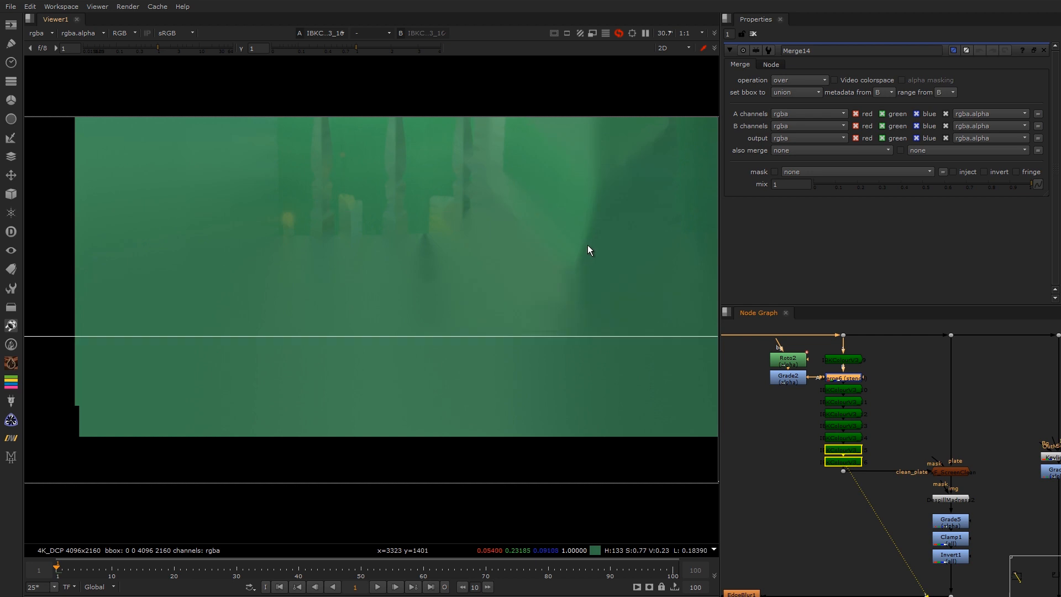
middle_click_drag(851, 389, 841, 389)
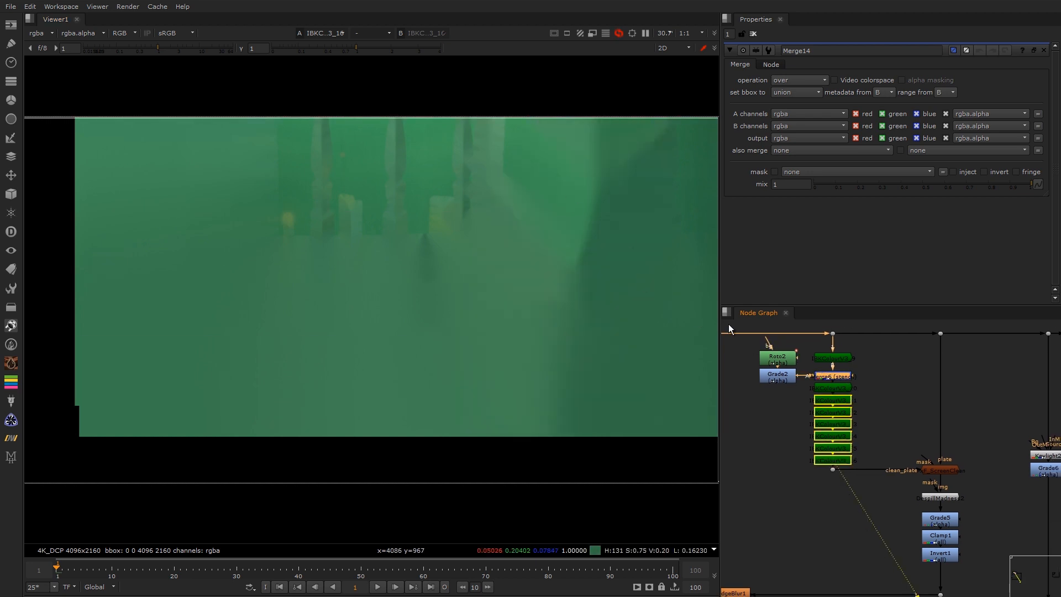
Step: View the result of the PxF_ScreenClean node and open its settings
middle_click_drag(937, 437, 868, 396)
scroll(873, 436, "up", 3)
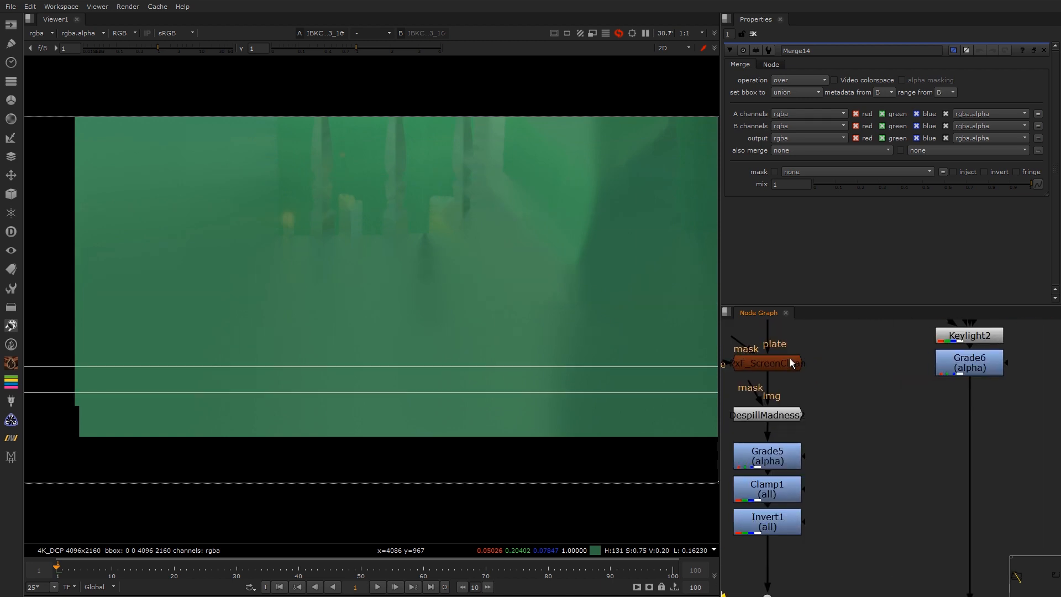
middle_click_drag(800, 355, 842, 386)
left_click(846, 384)
key("1")
double_click(841, 382)
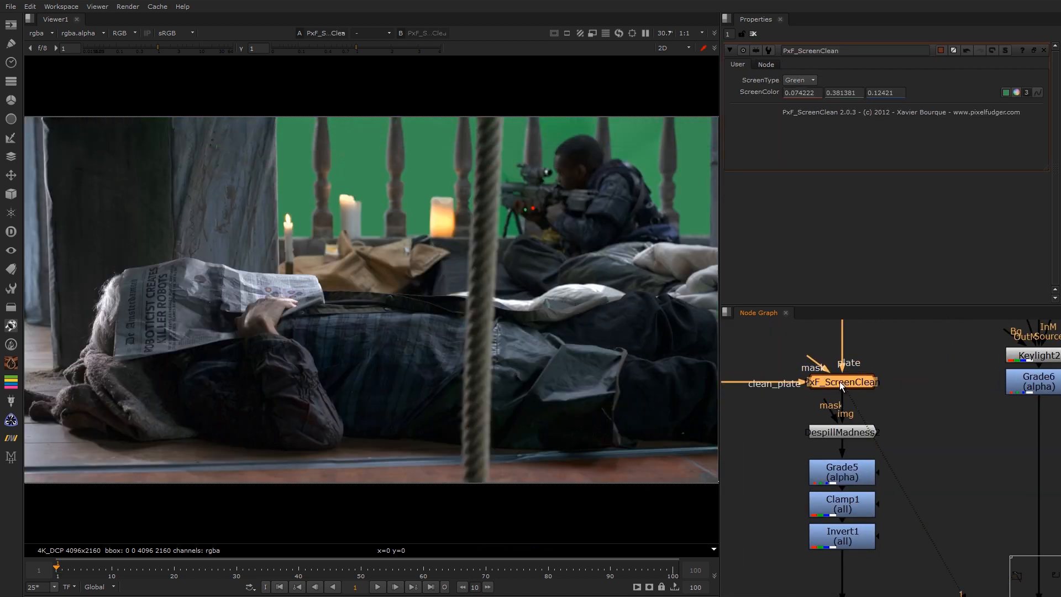
Step: Compare the green screen with PxF_ScreenClean disabled and enabled around the soldier, balusters and candles
key("d")
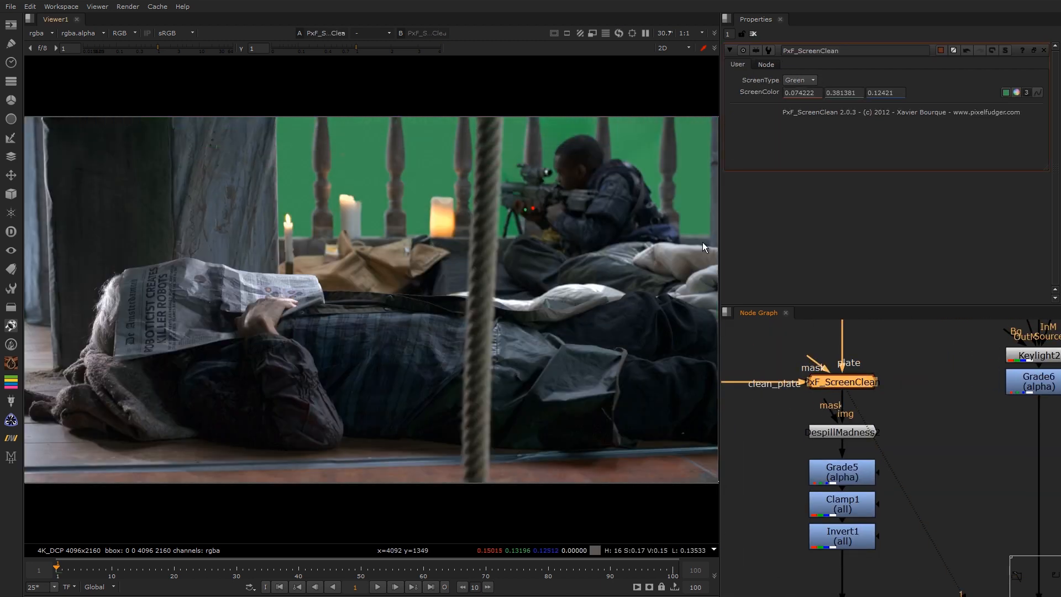
scroll(488, 247, "up", 5)
key("d")
key("d")
key("d")
middle_click_drag(415, 299, 644, 315)
middle_click_drag(210, 315, 606, 315)
middle_click_drag(241, 336, 396, 339)
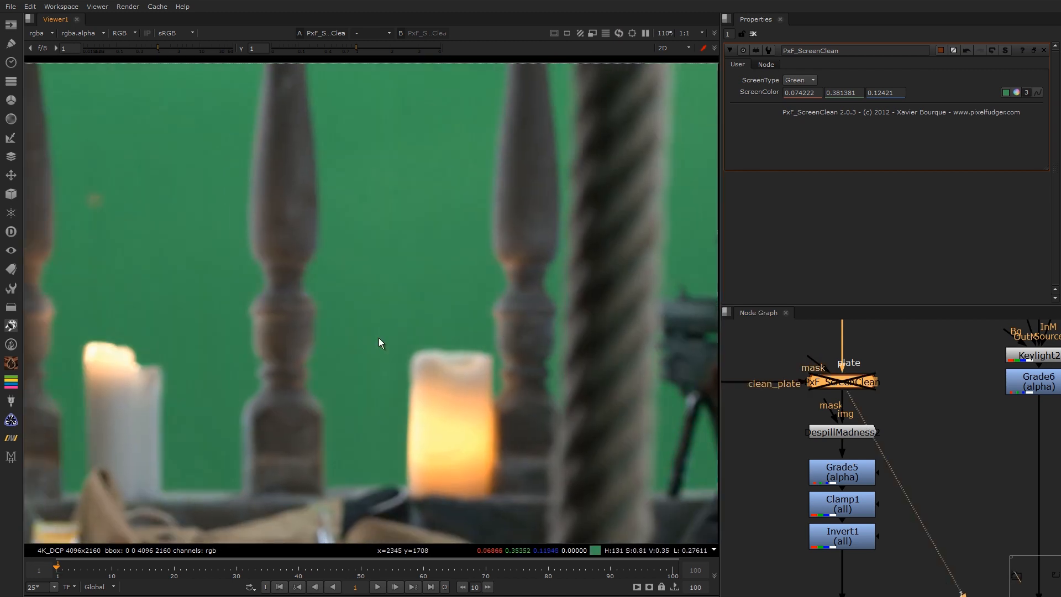
middle_click_drag(693, 381, 831, 421)
middle_click_drag(996, 421, 951, 418)
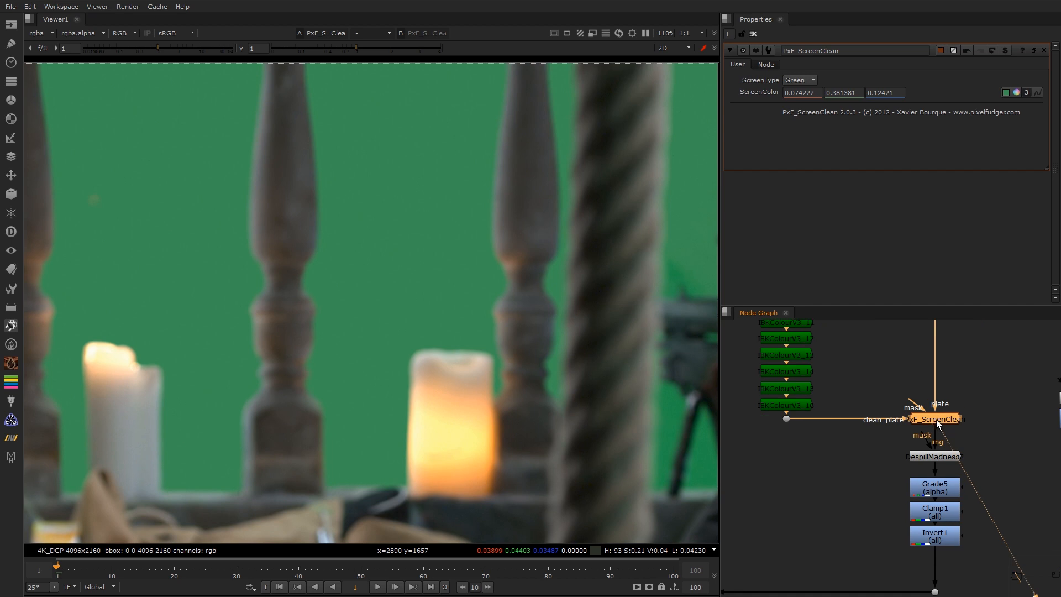
Step: Toggle PxF_ScreenClean off and on to check its effect close up on a baluster's edges
key("d")
key("d")
middle_click_drag(284, 294, 389, 268, "alt")
key("d")
key("d")
key("d")
key("d")
key("d")
key("d")
Step: View DespillMadness2's colour and alpha results at full frame and open its despill settings
scroll(894, 360, "down", 2)
middle_click_drag(894, 360, 845, 328)
left_click(867, 380)
key("1")
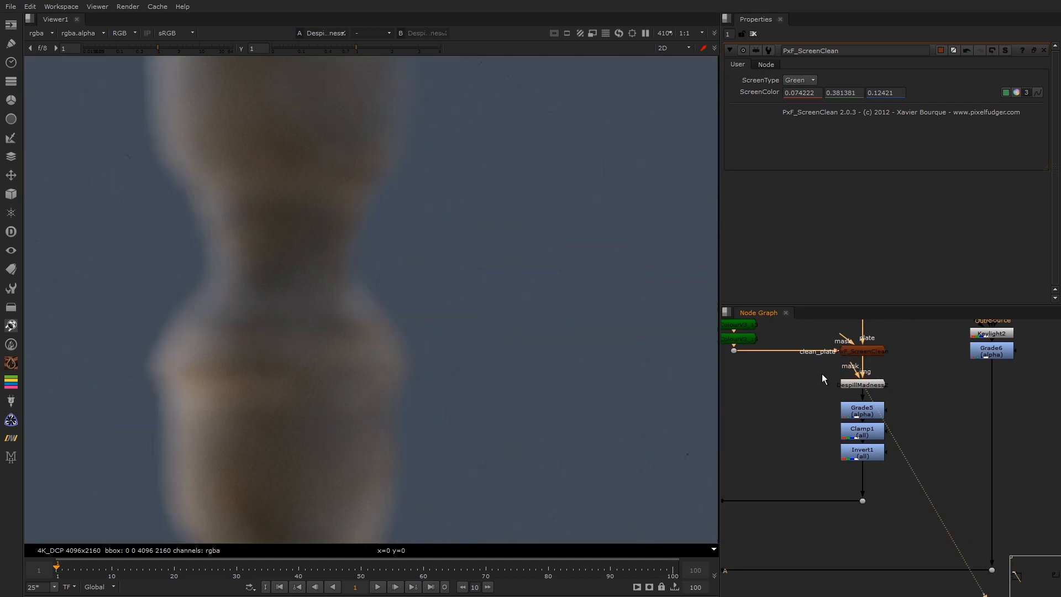
key("f")
key("a")
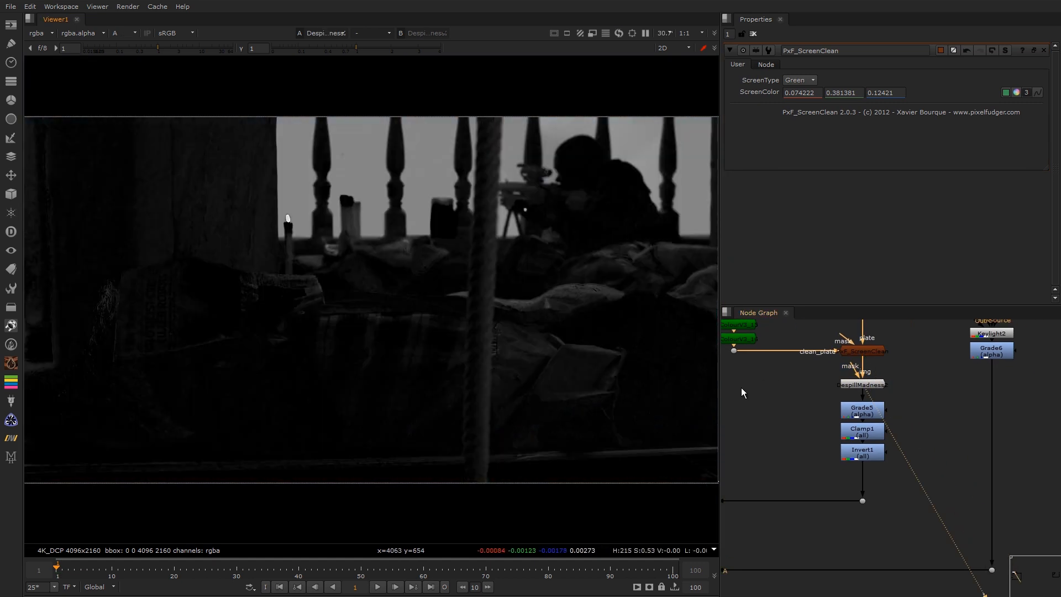
double_click(863, 383)
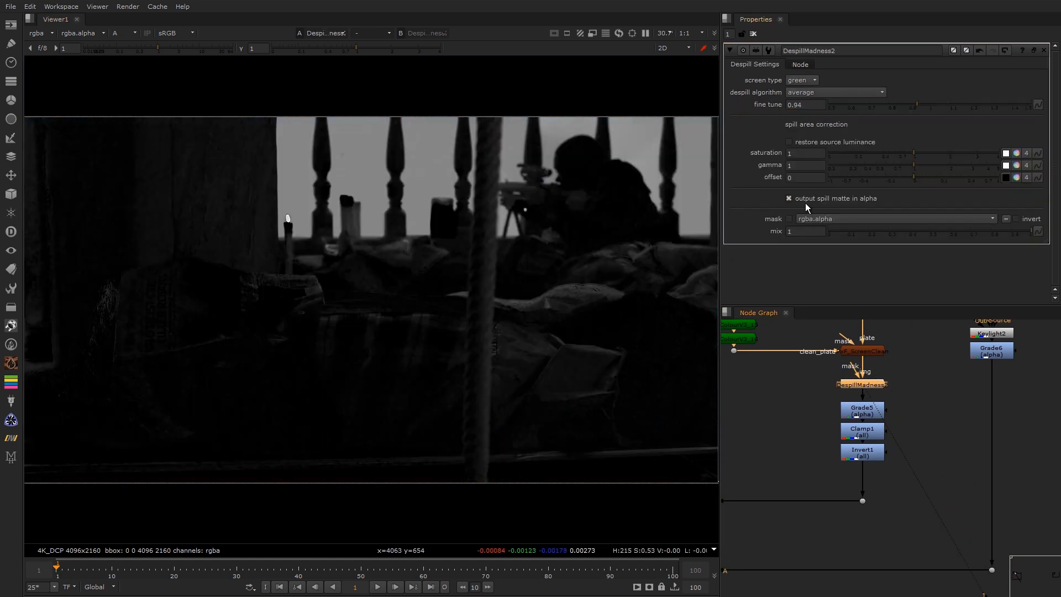
middle_click_drag(870, 355, 878, 350)
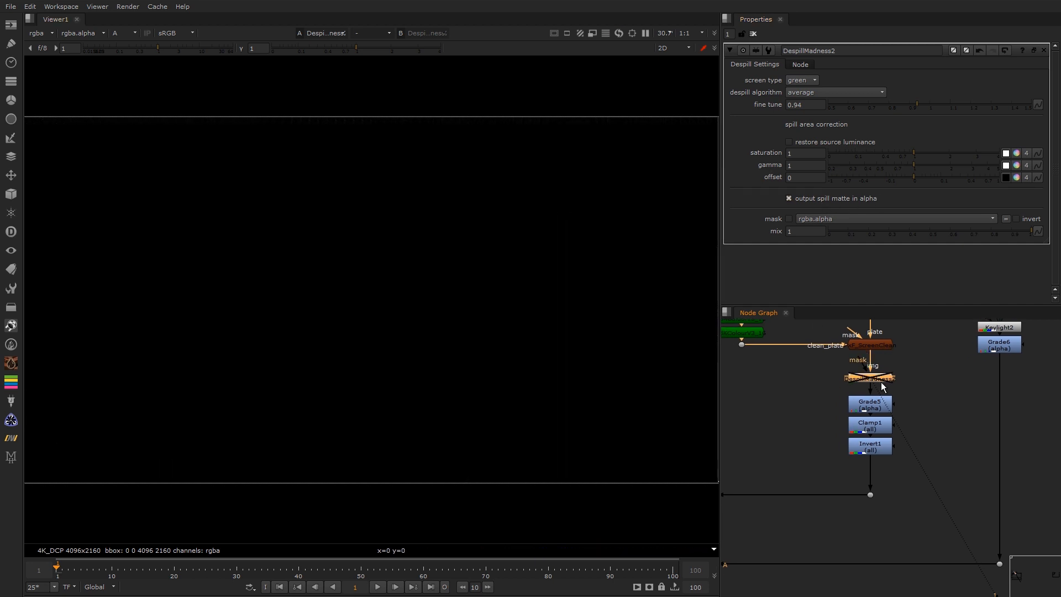
Step: View the alpha matte after Grade5 and open that node's settings
scroll(863, 360, "up", 2)
left_click(856, 402)
key("1")
key("a")
key("a")
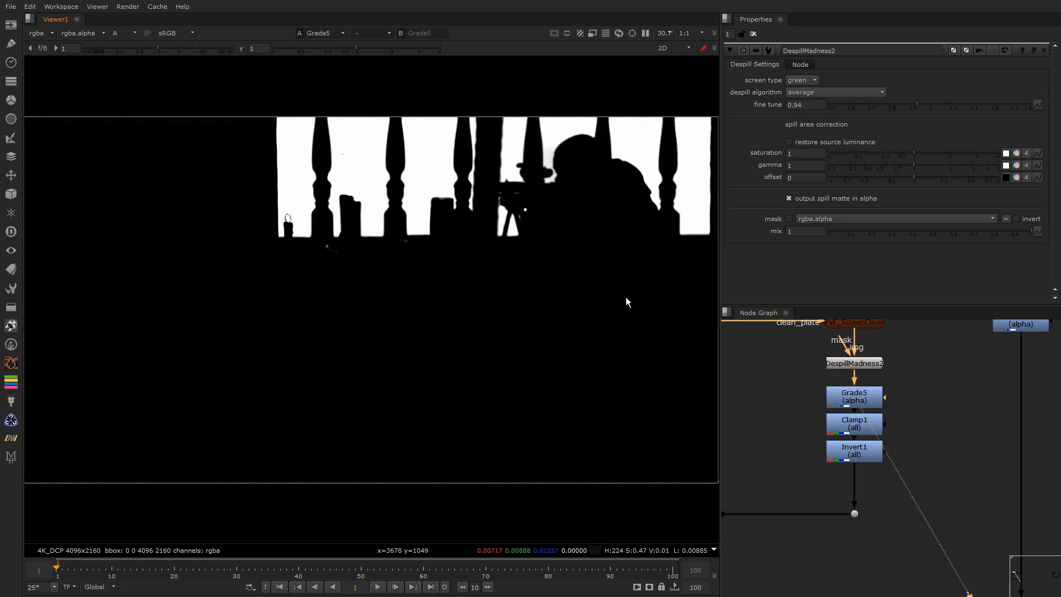
double_click(855, 397)
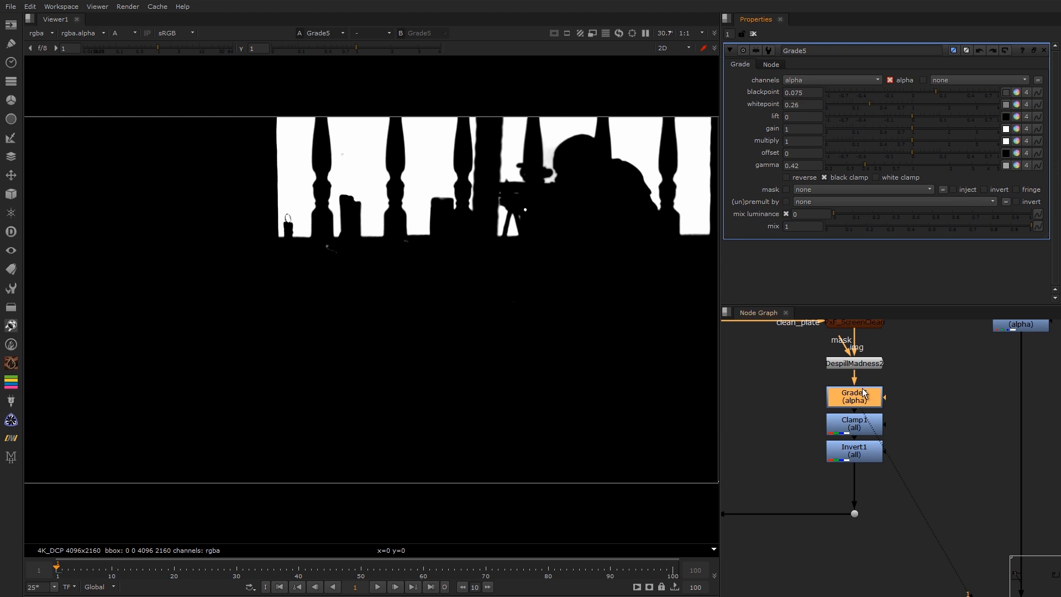
Step: Step through Clamp1 and Invert1 and examine the alpha of the inverted matte
left_click(855, 419)
key("1")
left_click(855, 450)
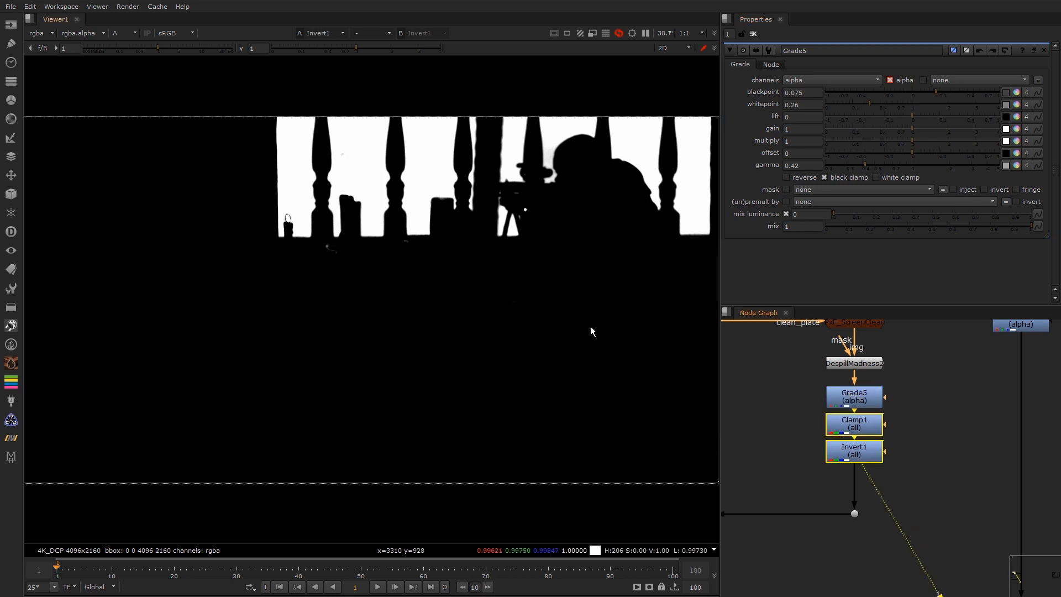
key("1")
key("a")
key("a")
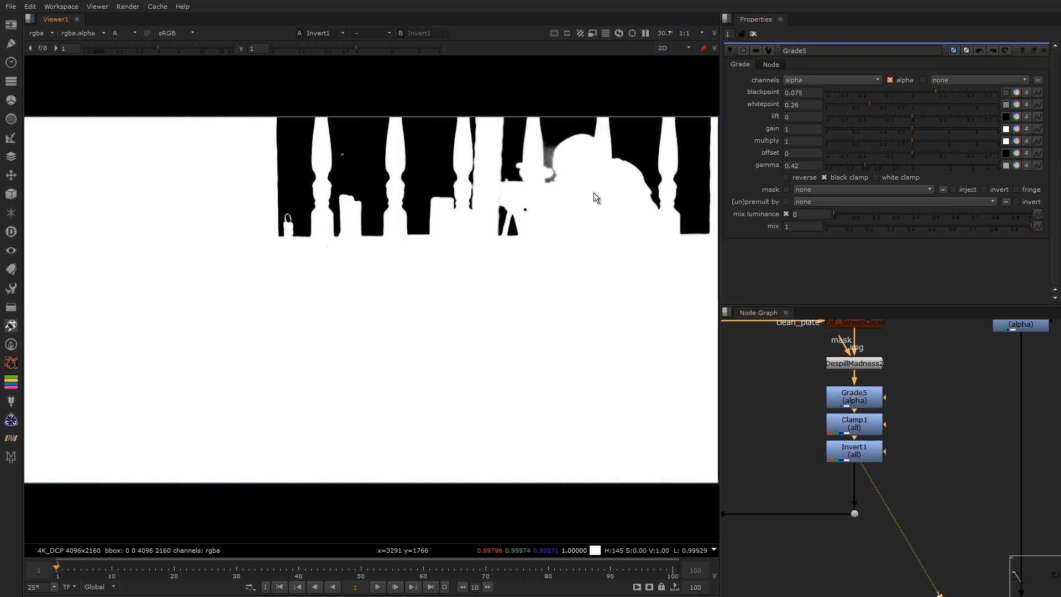
Step: View the matte after EdgeBlur1 and look closely at the edge of the soldier's silhouette
middle_click_drag(801, 497, 914, 393)
scroll(914, 394, "down", 4)
scroll(901, 387, "up", 4)
left_click(846, 402)
key("1")
scroll(581, 243, "up", 6)
middle_click_drag(535, 275, 513, 328)
scroll(586, 232, "up", 4)
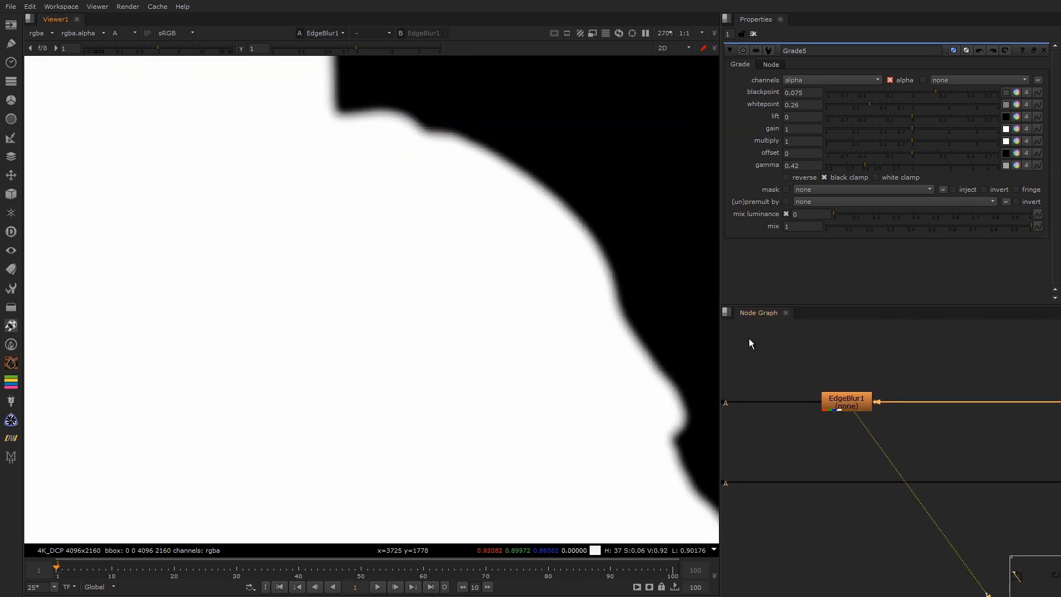
Step: Compare the matte edge with EdgeBlur1 disabled and enabled, and open the node's settings
left_click(834, 402)
key("d")
key("d")
key("d")
key("d")
scroll(803, 387, "down", 5)
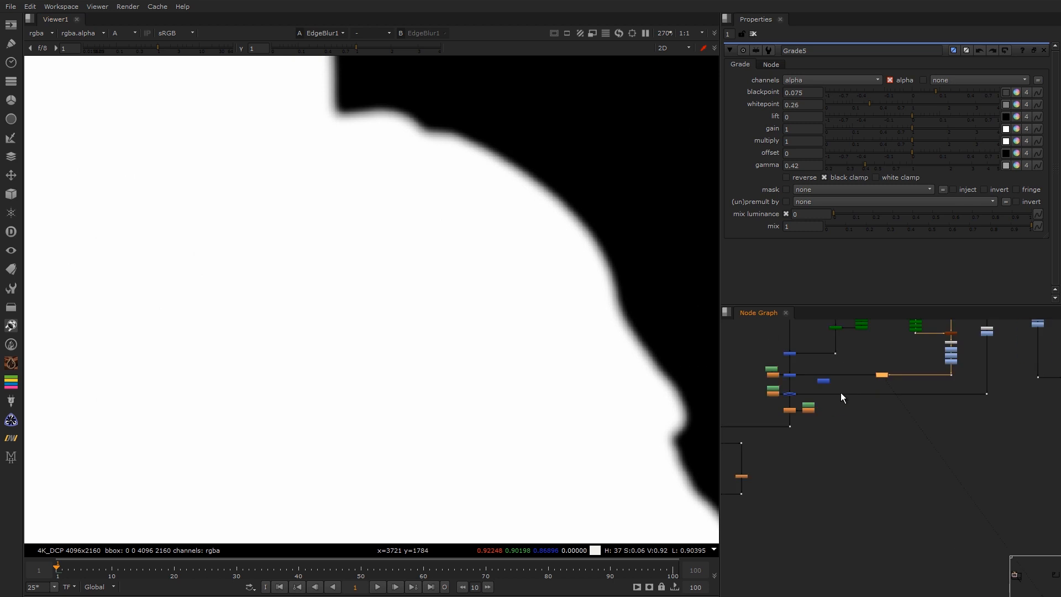
scroll(937, 381, "up", 1)
double_click(943, 381)
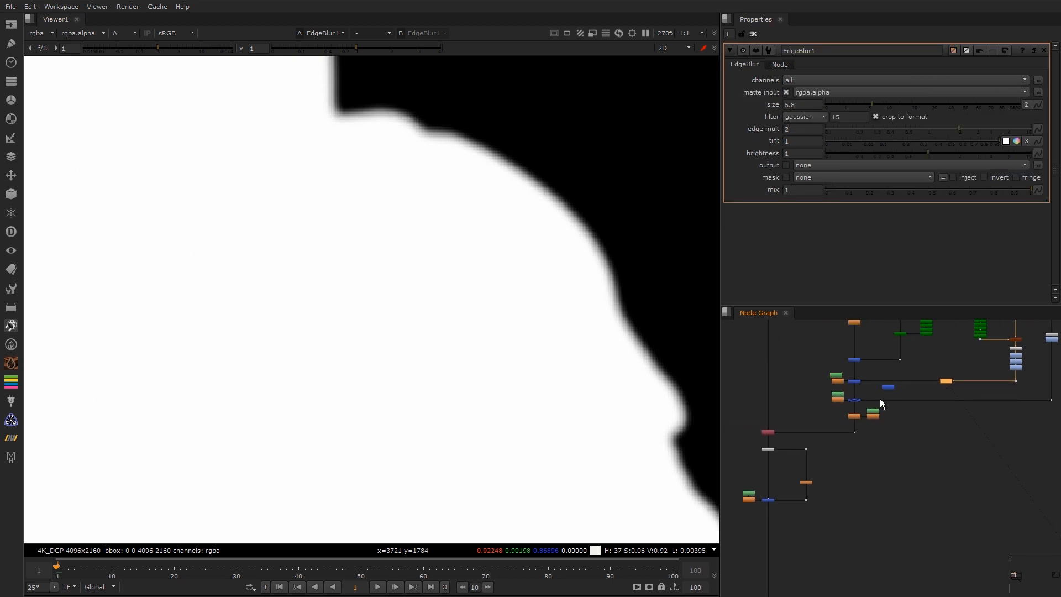
Step: View Merge11's alpha at full frame and open Roto3 to inspect the rectangles masking the merge
scroll(846, 384, "up", 3)
left_click(797, 348)
key("f")
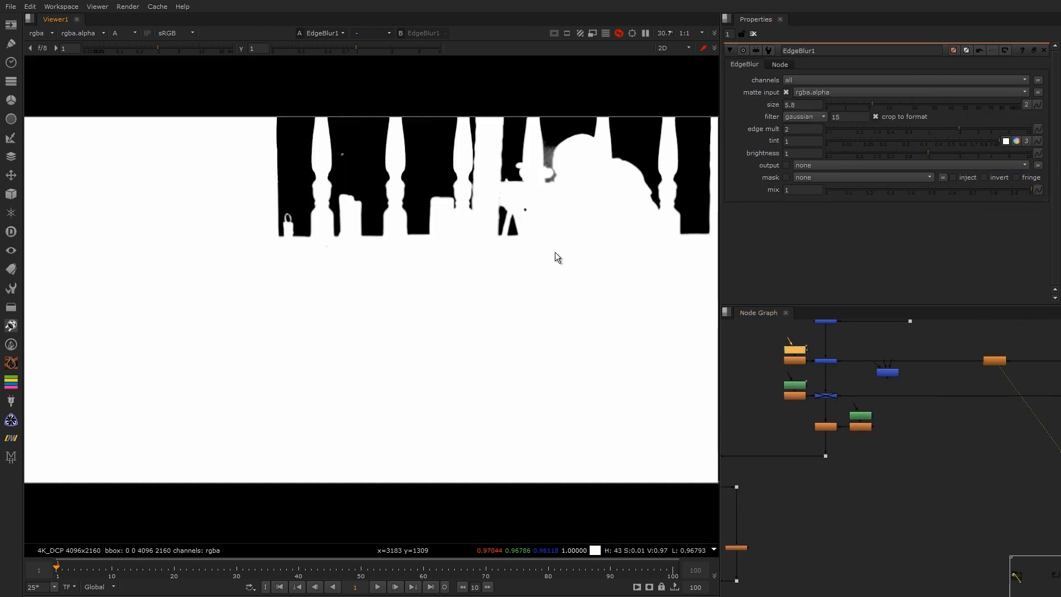
left_click(827, 362)
key("1")
key("d")
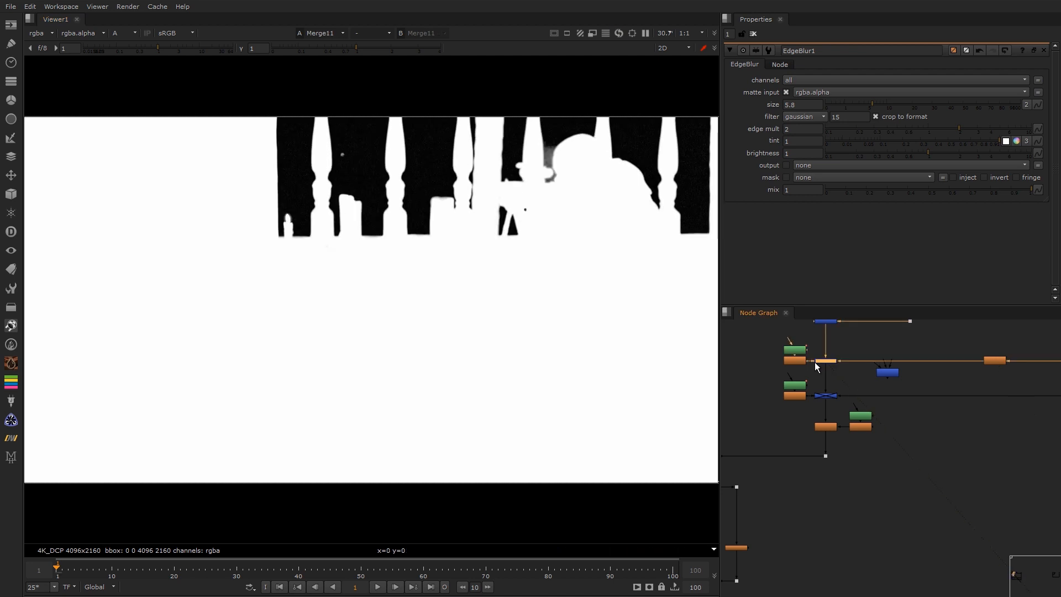
double_click(795, 349)
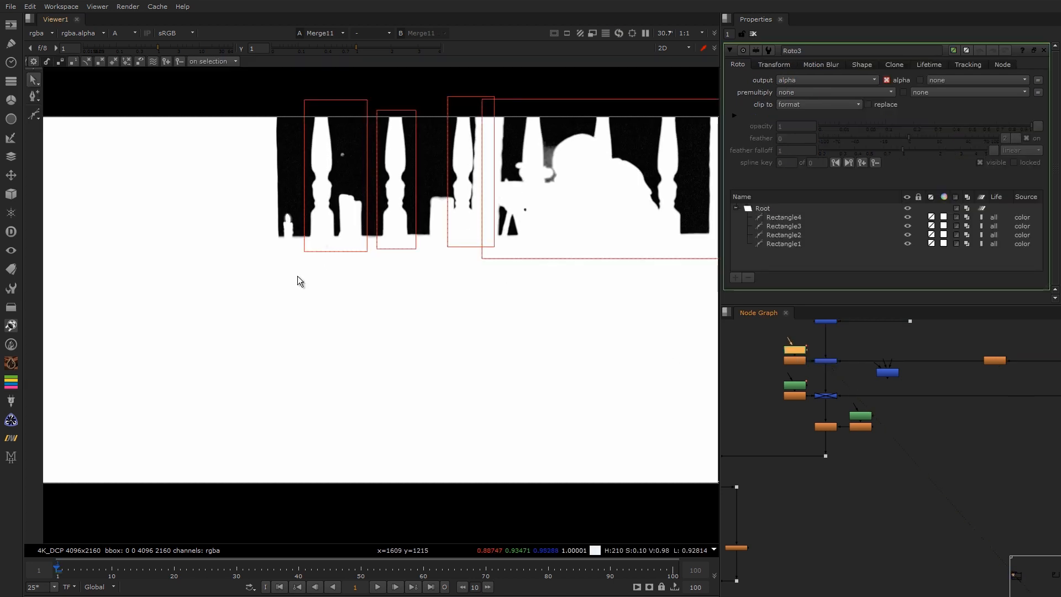
middle_click_drag(503, 212, 394, 221)
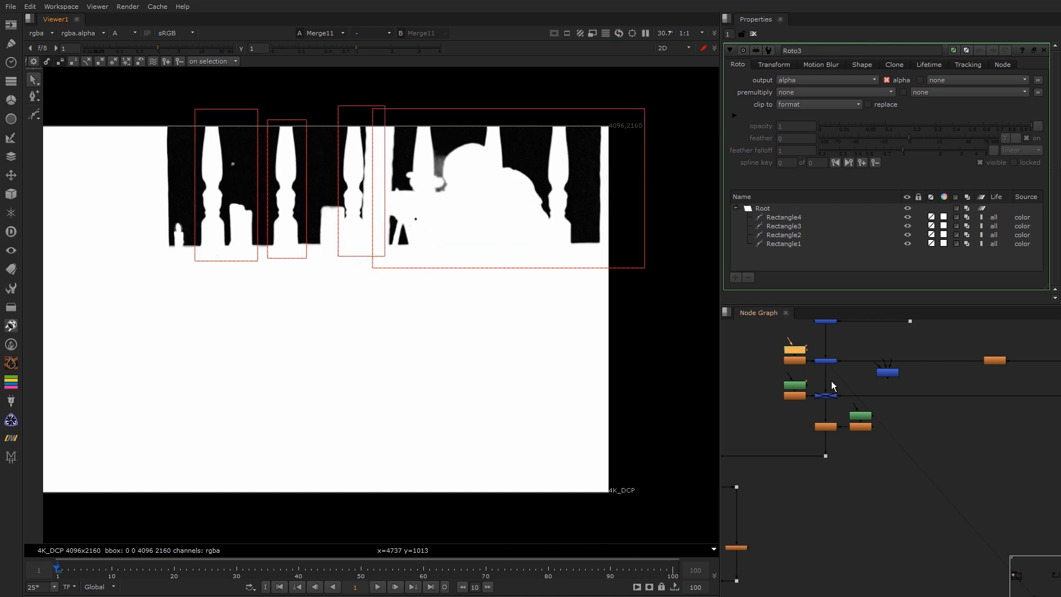
Step: Toggle Merge11 off and on to compare the combined matte's edges close up around the rifle scope
left_click(826, 360)
scroll(503, 129, "up", 5)
scroll(500, 125, "up", 1)
key("d")
key("d")
key("d")
middle_click_drag(413, 244, 469, 294)
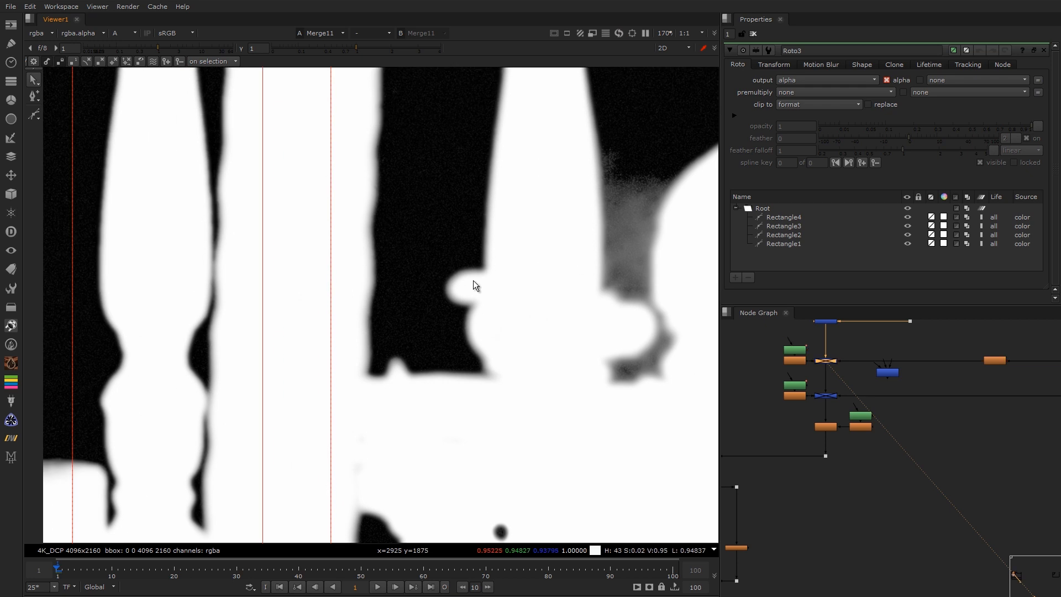
scroll(458, 273, "up", 4)
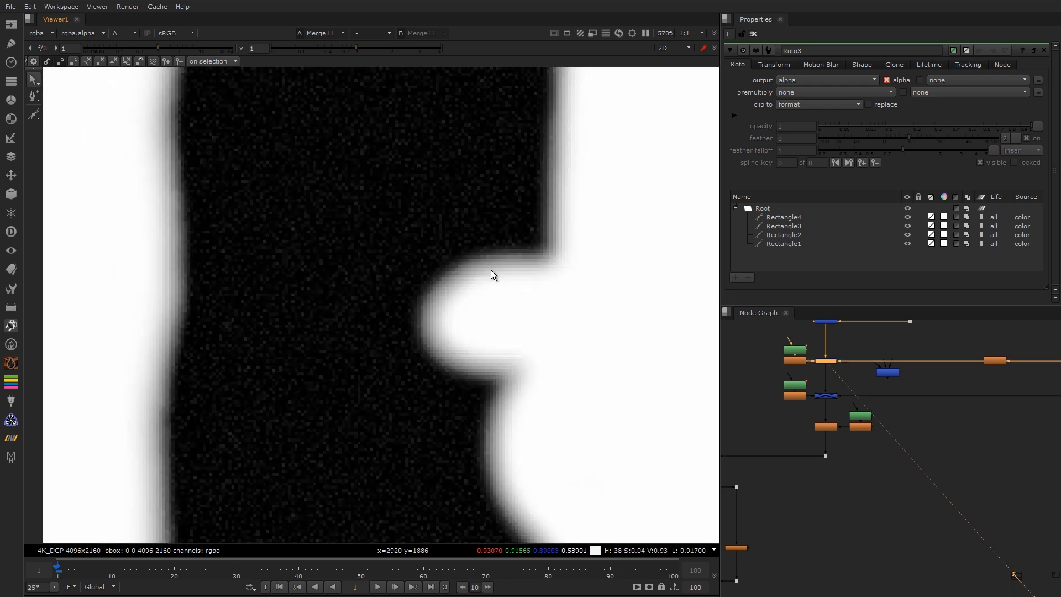
scroll(835, 390, "down", 4)
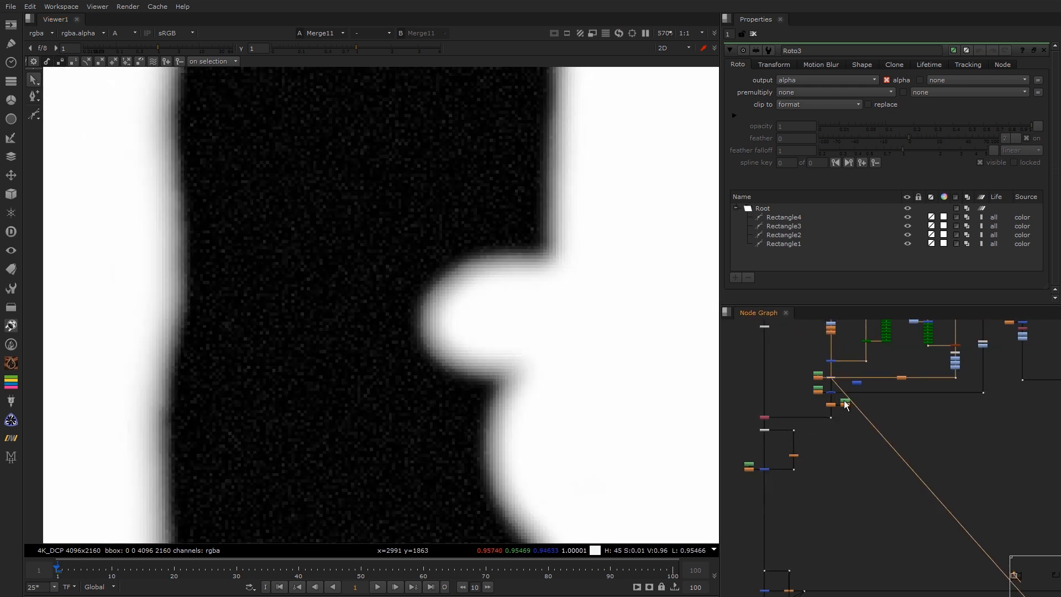
Step: View the matte after FilterErode2, open its settings and inspect the balusters and candles from further out
scroll(928, 374, "up", 2)
middle_click_drag(771, 414, 875, 388)
left_click(877, 399)
key("1")
double_click(874, 398)
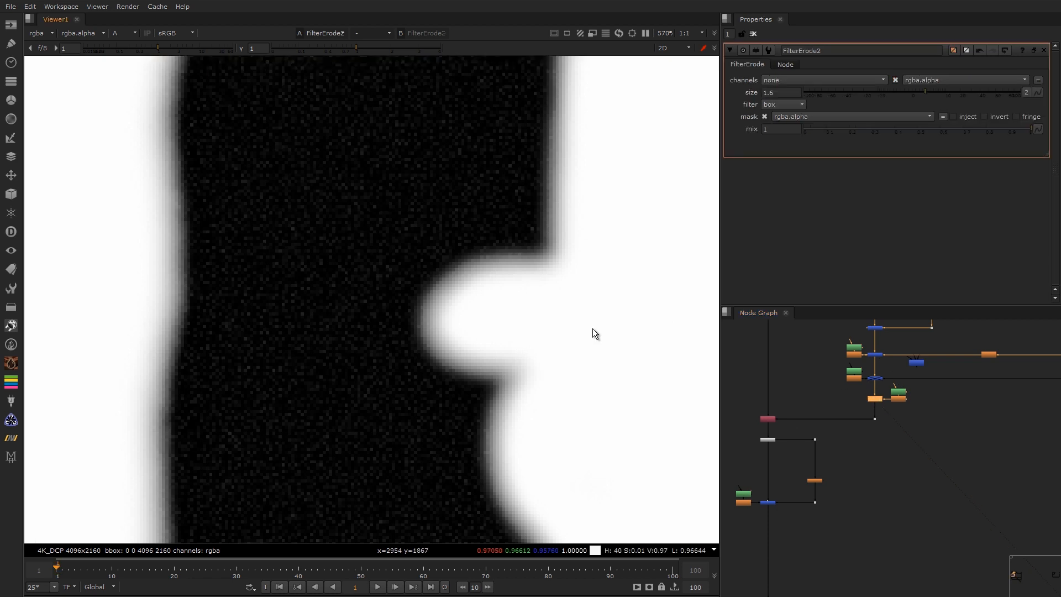
scroll(660, 350, "down", 6)
middle_click_drag(848, 381, 929, 363)
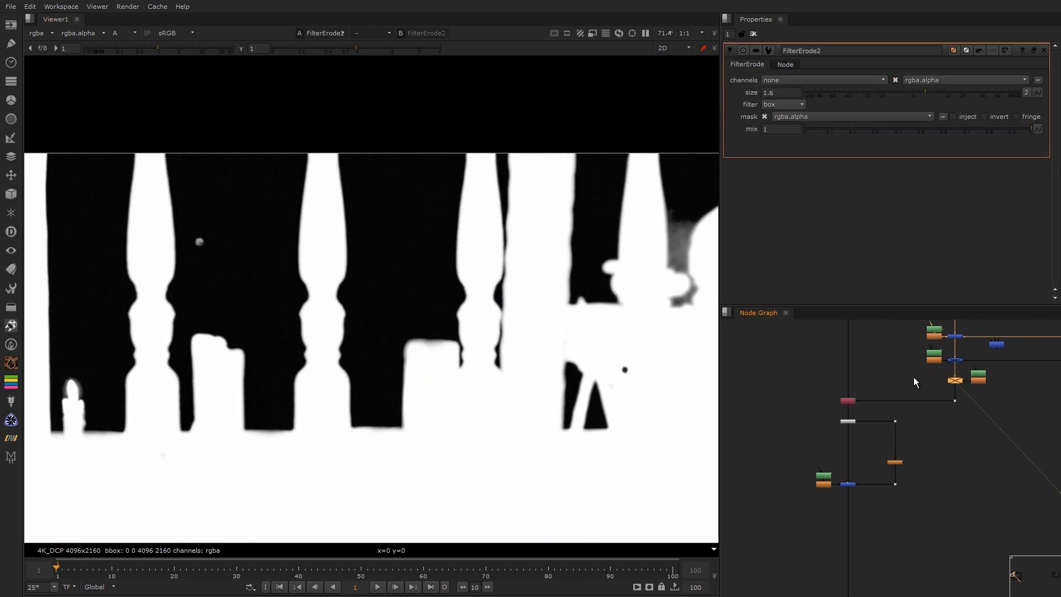
Step: Inspect the eroded matte around the candles up close, and view Premult1's colour output at full frame
scroll(240, 332, "up", 4)
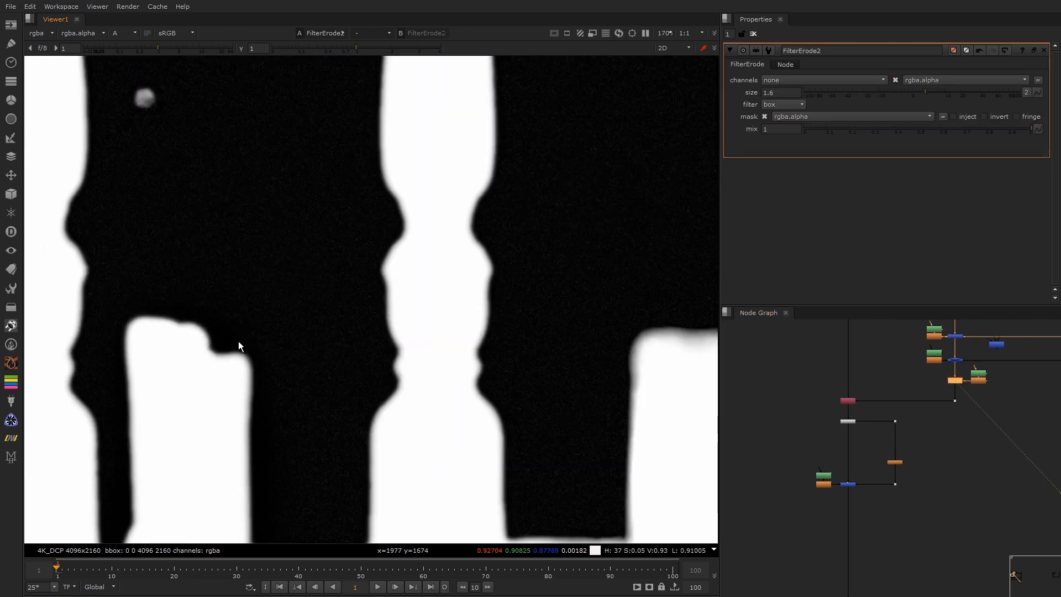
scroll(845, 385, "up", 2)
left_click(849, 435)
key("1")
key("a")
key("f")
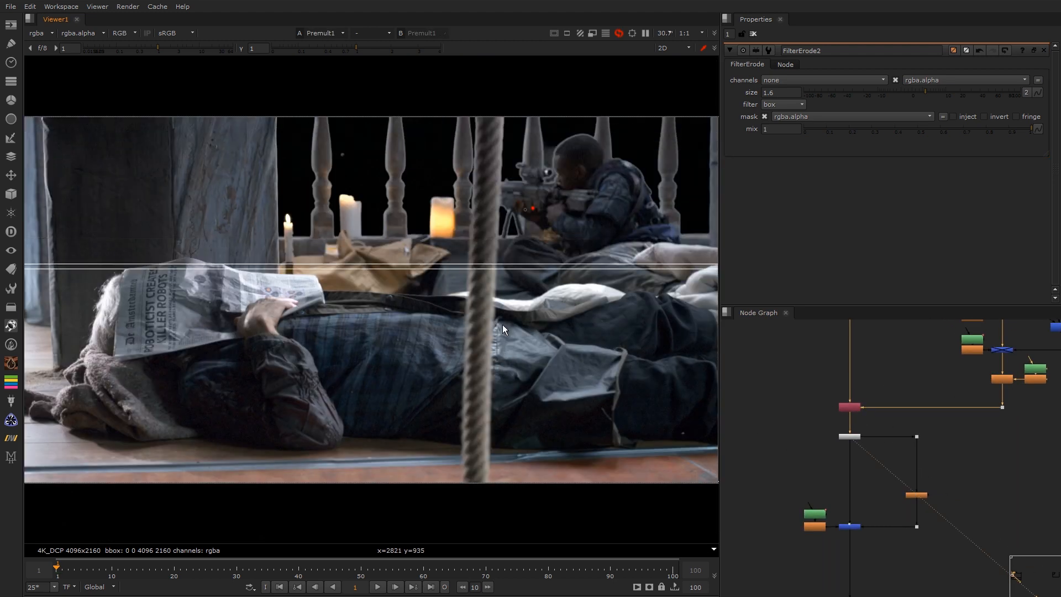
Step: Toggle the group of nodes upstream of the premultiply off and on to compare their effect on the foreground
middle_click_drag(852, 444, 822, 430)
mouse_move(842, 358)
middle_mouse_down()
mouse_move(818, 433)
mouse_move(838, 536)
middle_mouse_up()
scroll(819, 433, "down", 1)
left_click_drag(782, 414, 876, 348)
key("d")
key("d")
key("d")
key("d")
scroll(849, 403, "down", 3)
Step: View the output of Merge7, which follows the premultiply in the node tree
middle_click_drag(839, 478, 835, 414)
scroll(840, 443, "up", 1)
middle_click_drag(854, 501, 842, 426)
scroll(844, 429, "up", 3)
left_click_drag(827, 422, 772, 476)
key("1")
left_click(772, 475)
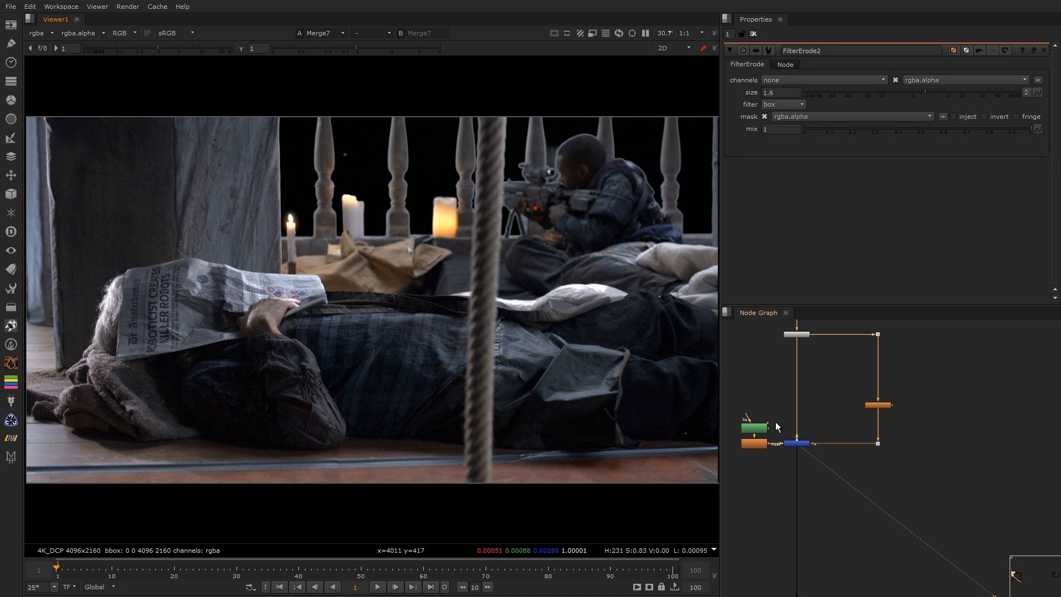
Step: View Dot12 and the neighbouring dot that feed the light wrap nodes
scroll(777, 365, "down", 5)
scroll(839, 407, "up", 3)
left_click(859, 420)
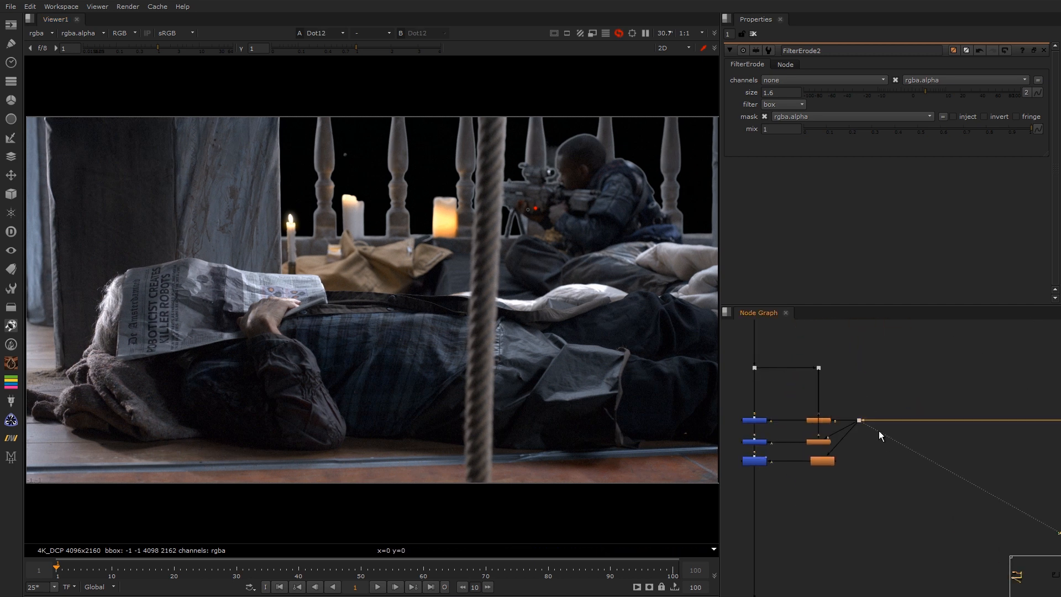
key("1")
left_click(819, 368)
key("1")
Step: View LightWrap1's output with its settings open and examine the wrap edges around the candles and balusters
middle_click_drag(868, 431, 844, 370)
scroll(838, 370, "up", 2)
left_click(783, 355)
double_click(784, 358)
key("1")
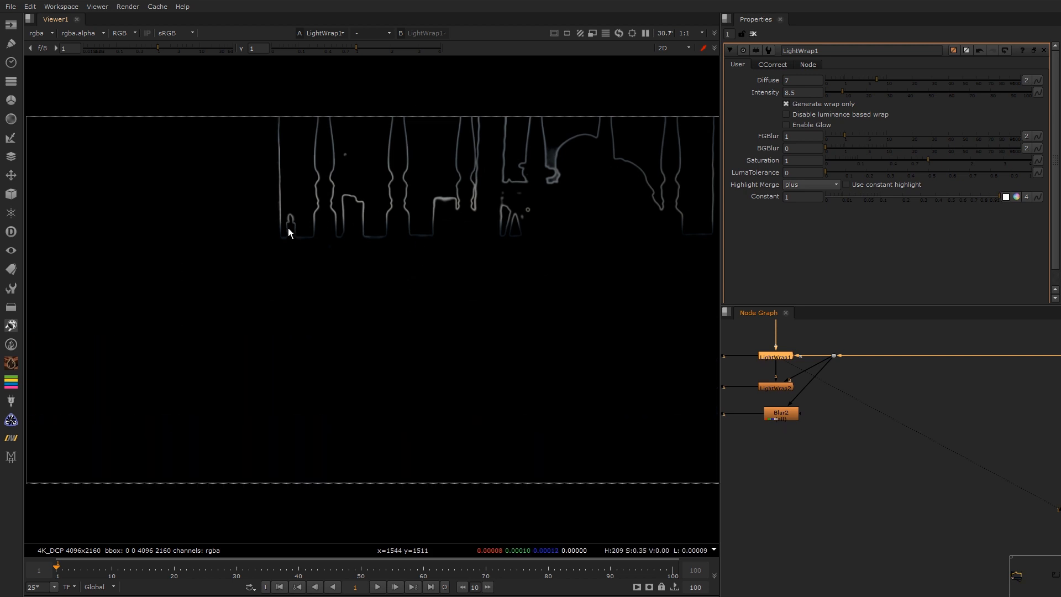
scroll(293, 227, "up", 6)
scroll(381, 238, "down", 4)
scroll(352, 300, "up", 3)
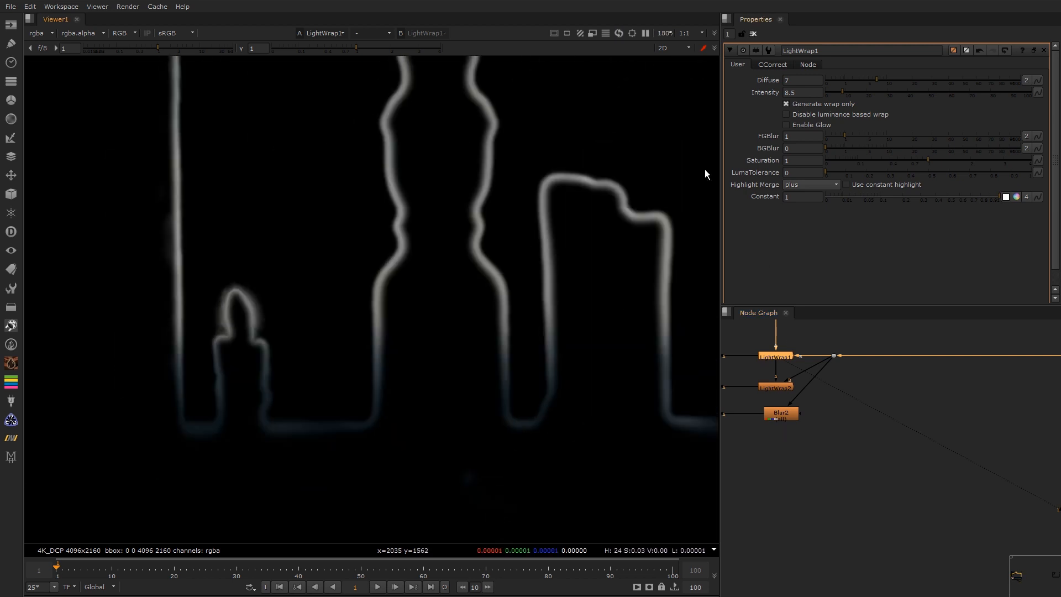
Step: View LightWrap2's output at full frame
scroll(783, 387, "up", 2)
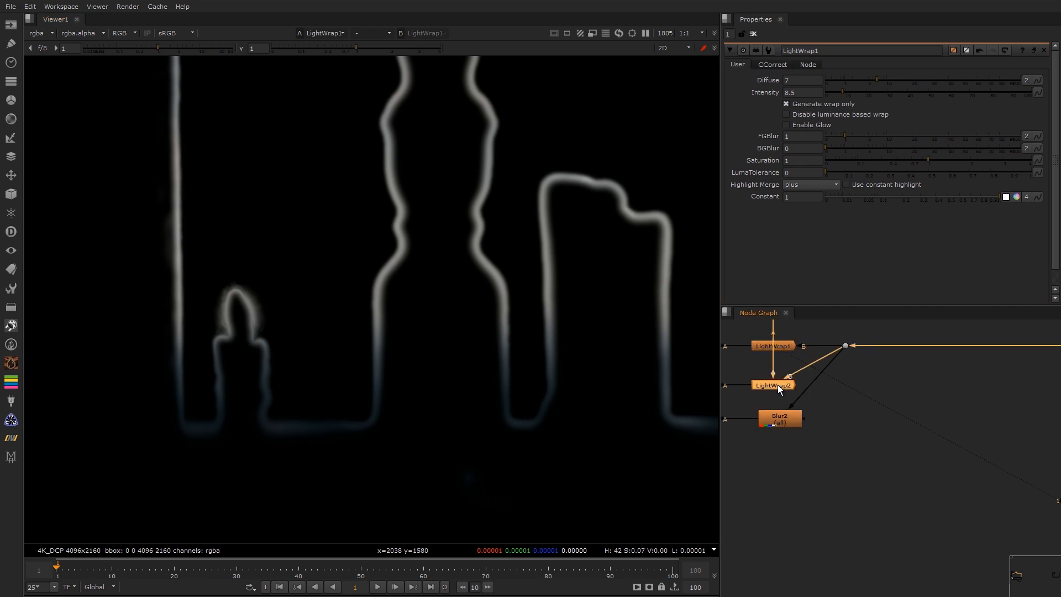
key("1")
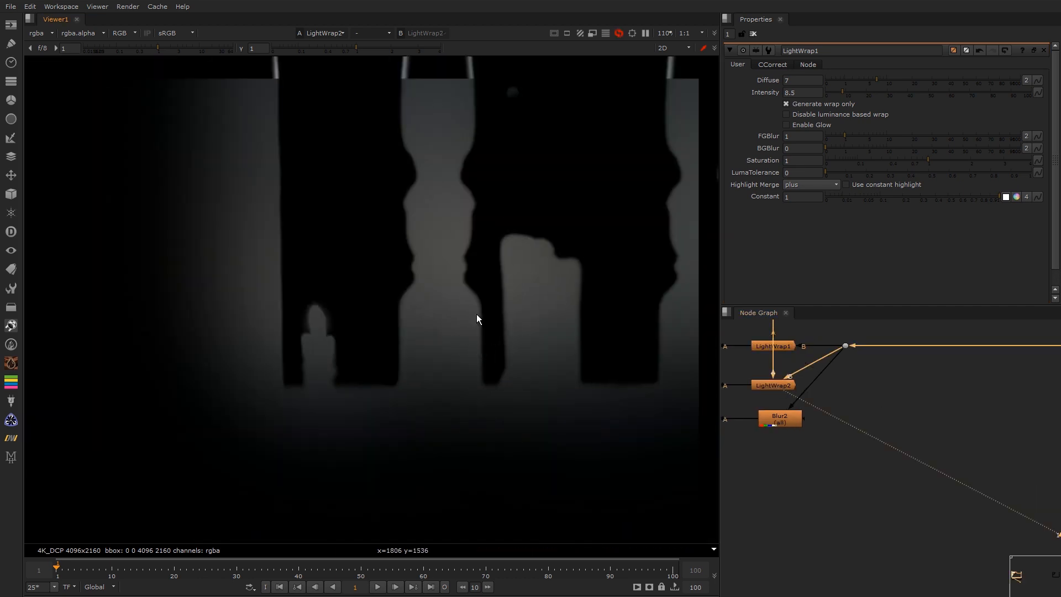
key("f")
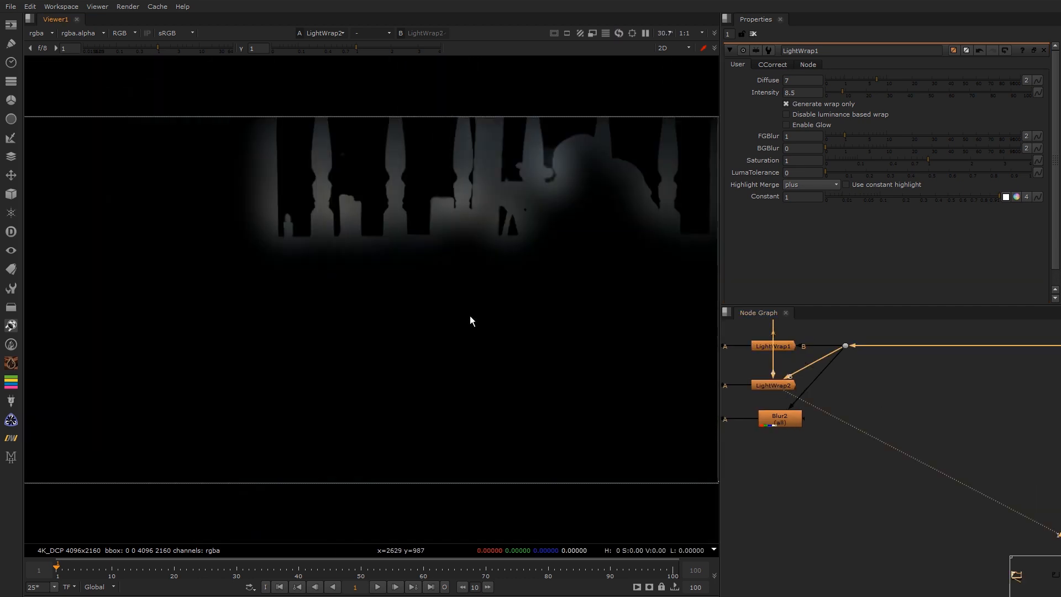
Step: Toggle Merge3 and Merge4 off and on together to compare the light wraps close up around the rifle and balusters
middle_click_drag(825, 382, 945, 376)
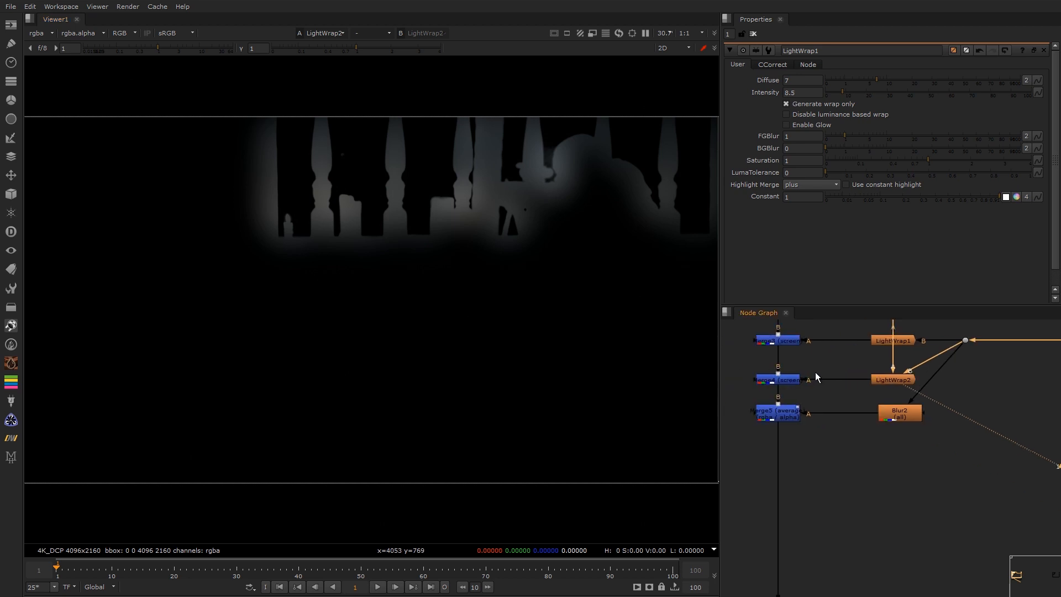
left_click_drag(810, 377, 835, 330)
key("1")
key("d")
scroll(562, 133, "up", 8)
key("d")
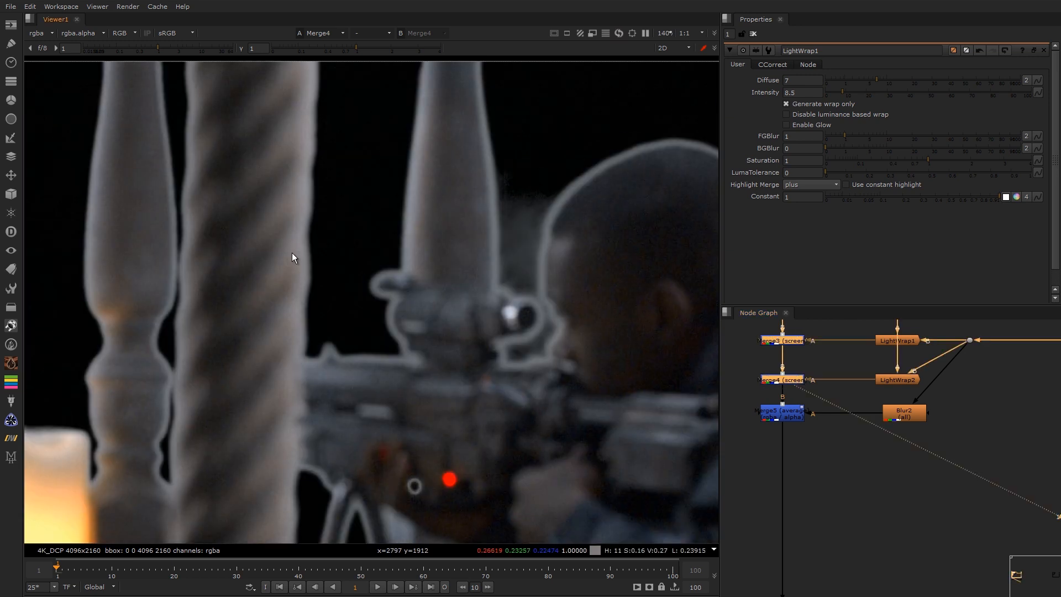
middle_click_drag(143, 292, 565, 223)
key("d")
key("d")
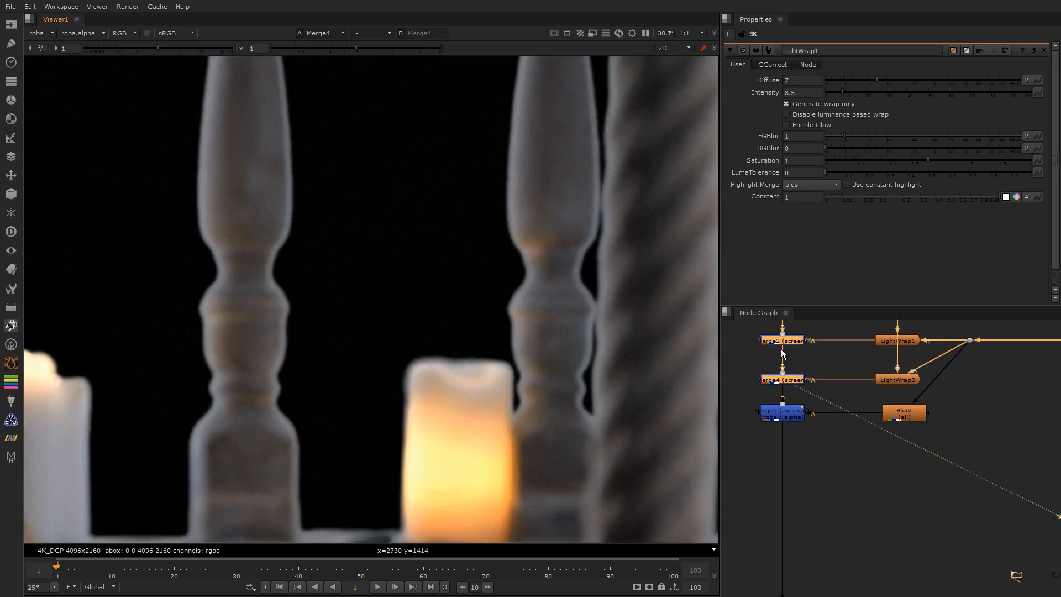
Step: View Blur2 at full frame with its settings open and trace its background input through the node graph
key("f")
middle_click_drag(900, 411, 690, 419)
left_click(846, 415)
key("1")
double_click(846, 415)
scroll(874, 389, "down", 1)
scroll(797, 390, "down", 4)
middle_click_drag(965, 409, 757, 394)
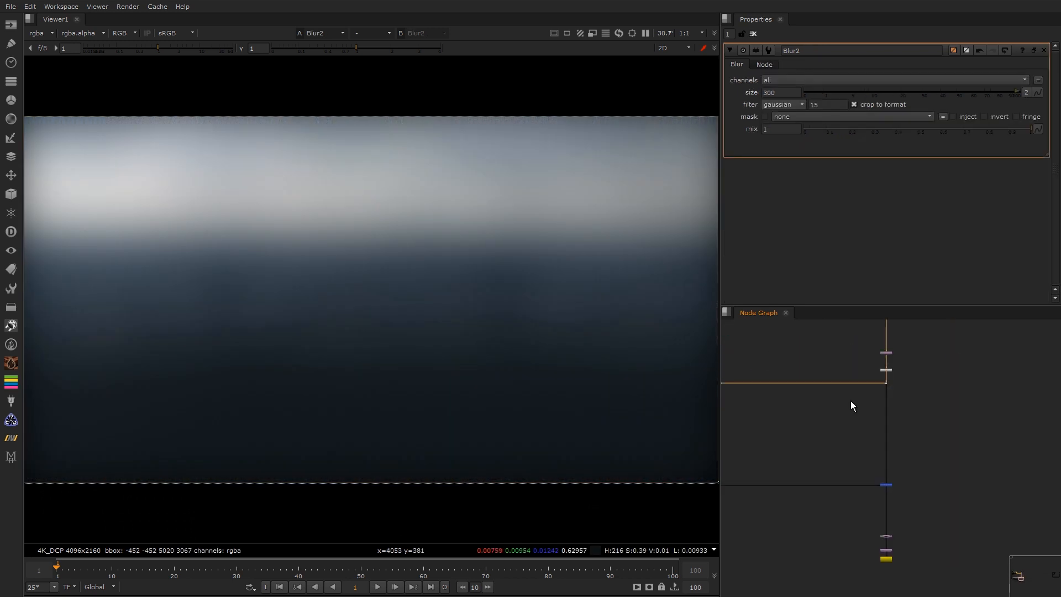
middle_click_drag(883, 389, 1058, 386)
middle_click_drag(732, 384, 853, 380)
scroll(758, 406, "up", 5)
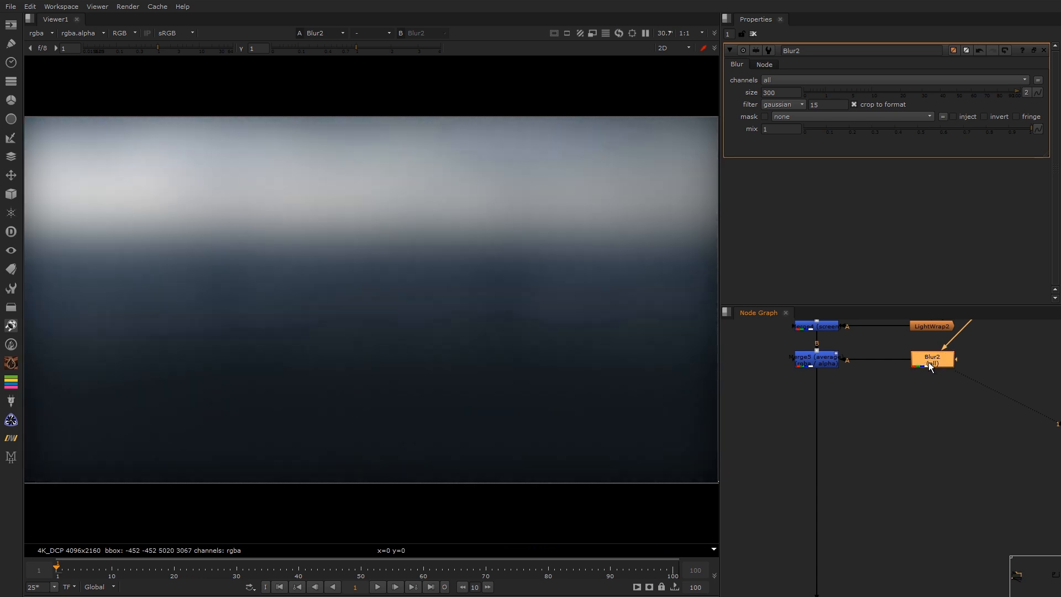
Step: View Merge5 with its settings open, raise its mix to 0.945 as a demonstration, and undo the change
middle_click_drag(879, 363, 887, 364)
left_click(836, 362)
key("1")
double_click(827, 357)
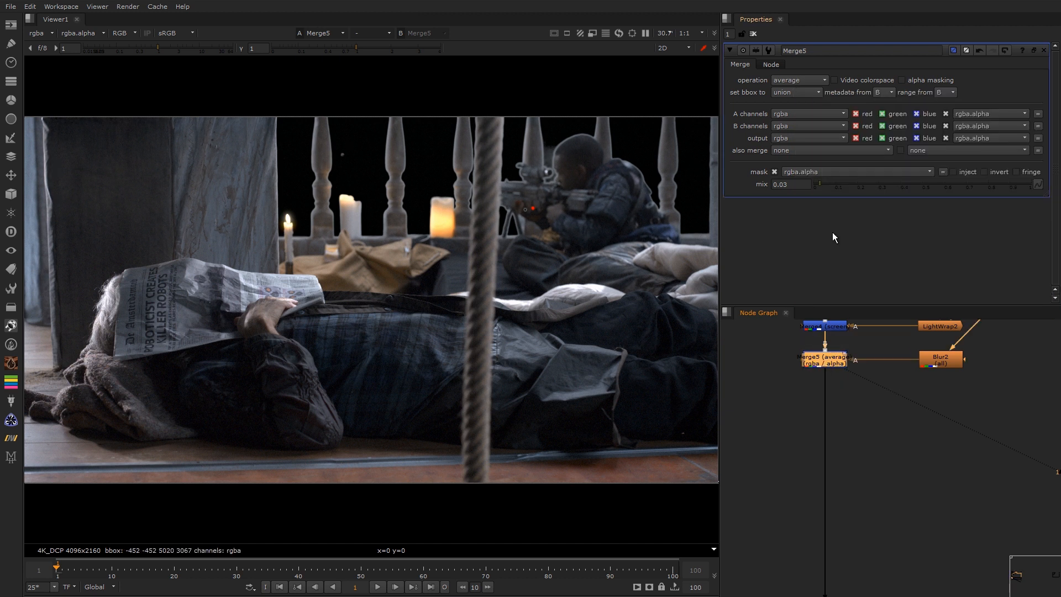
left_click_drag(824, 185, 1019, 188)
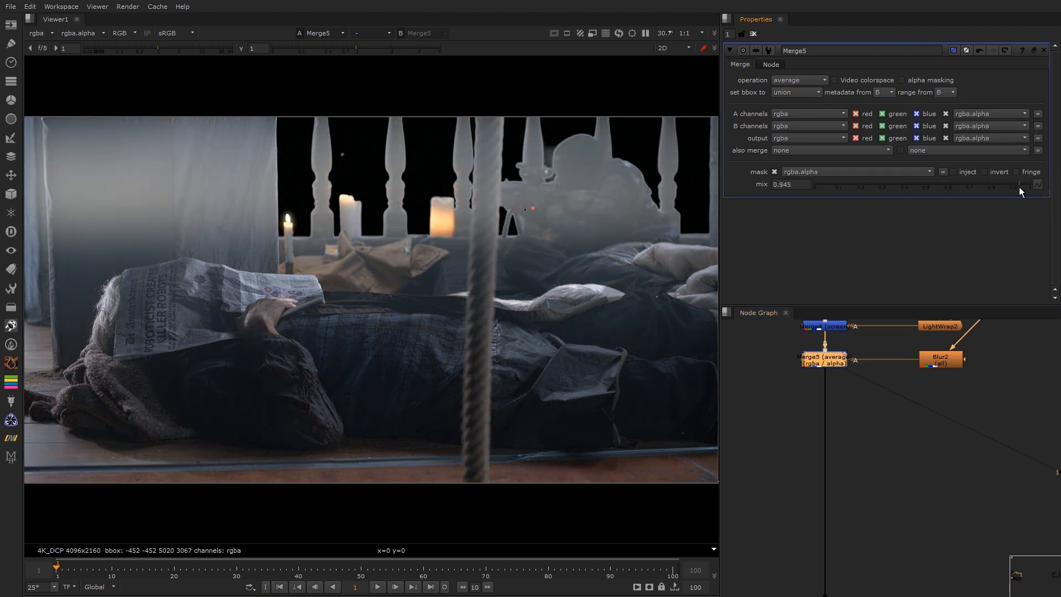
key("ctrl+z")
Step: Toggle Merge5 off and on to compare the subtle background haze over the dark areas
middle_click_drag(841, 377, 855, 363)
key("d")
key("d")
scroll(192, 158, "up", 3)
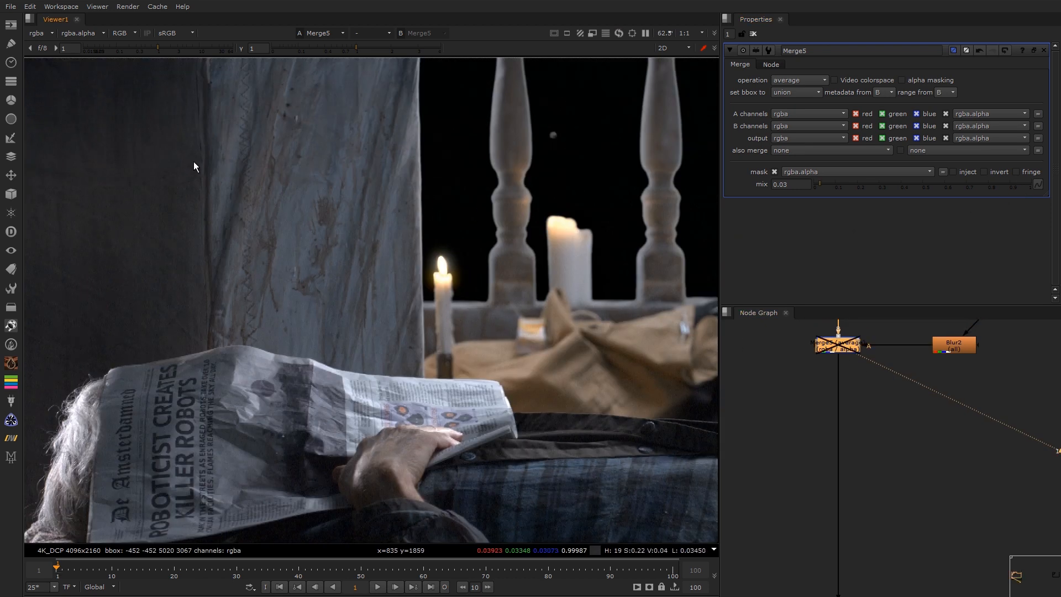
key("f")
Step: View the background plate at Dot9 and examine the bright edge details over the sky up close
scroll(764, 389, "up", 6)
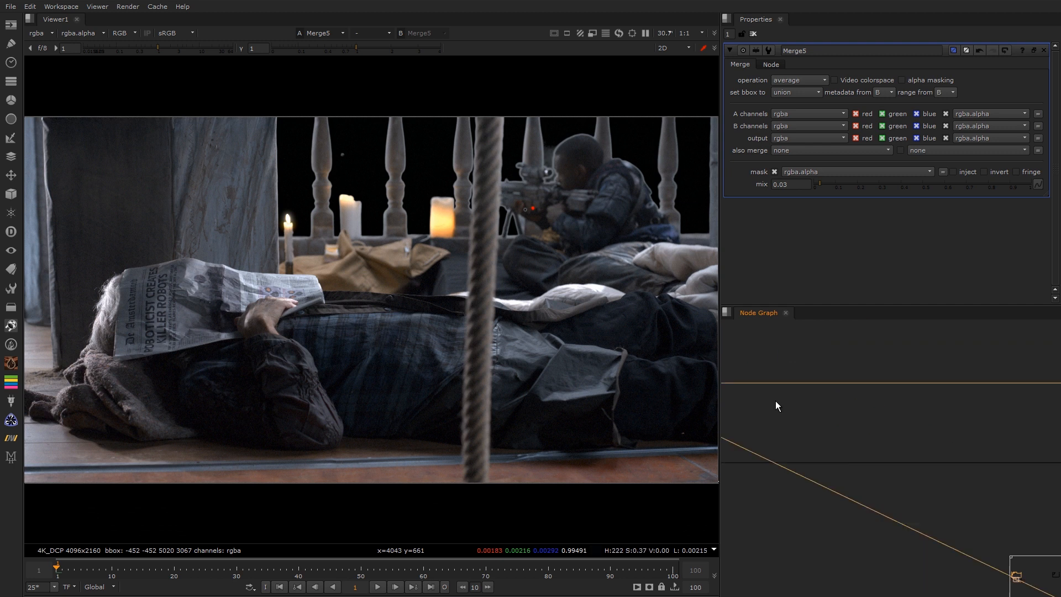
left_click(895, 429)
key("1")
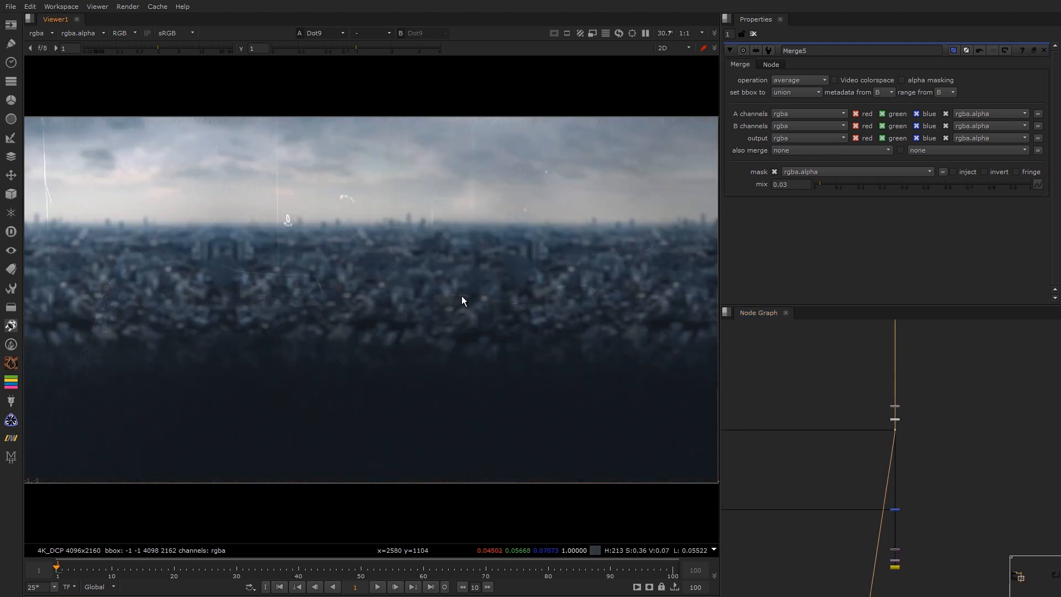
middle_click_drag(901, 416, 730, 316, "alt")
scroll(326, 157, "up", 5)
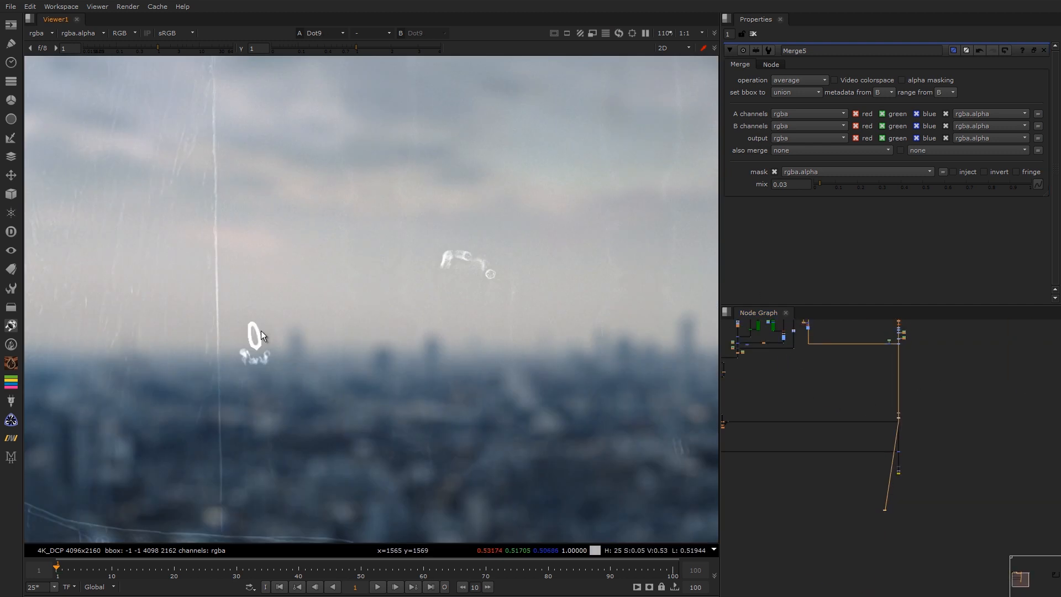
scroll(855, 411, "up", 4)
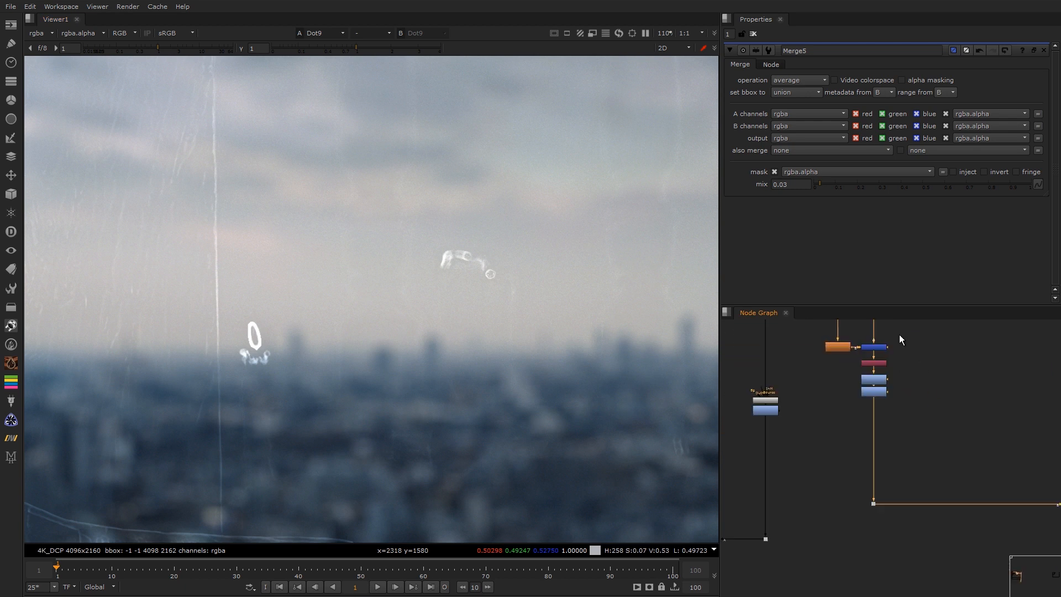
Step: View the Blur8 and Merge9 nodes in turn with their settings open
left_click(832, 339)
key("1")
double_click(833, 341)
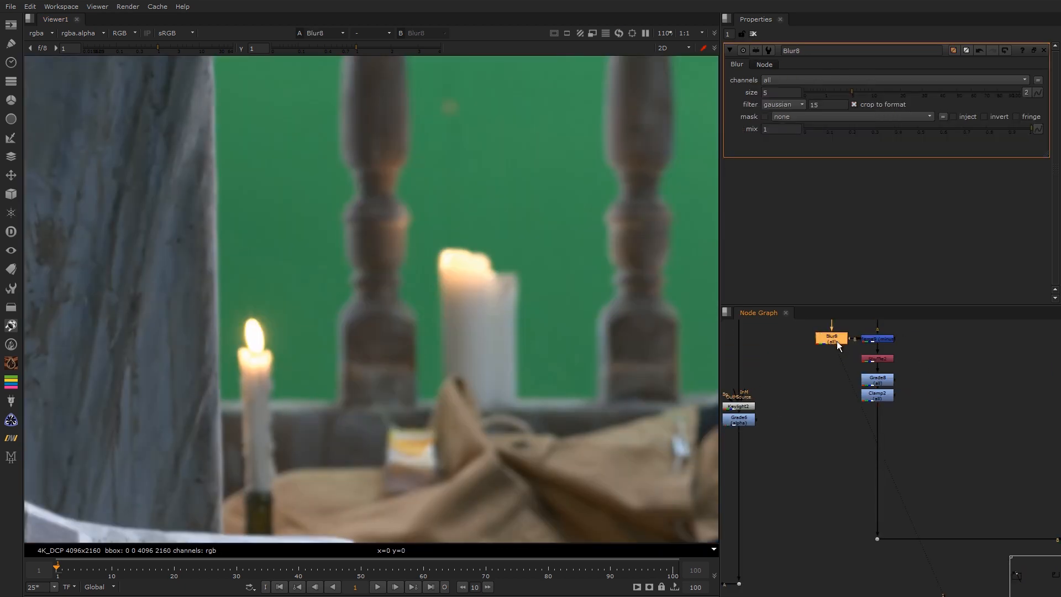
left_click(878, 338)
key("1")
double_click(882, 339)
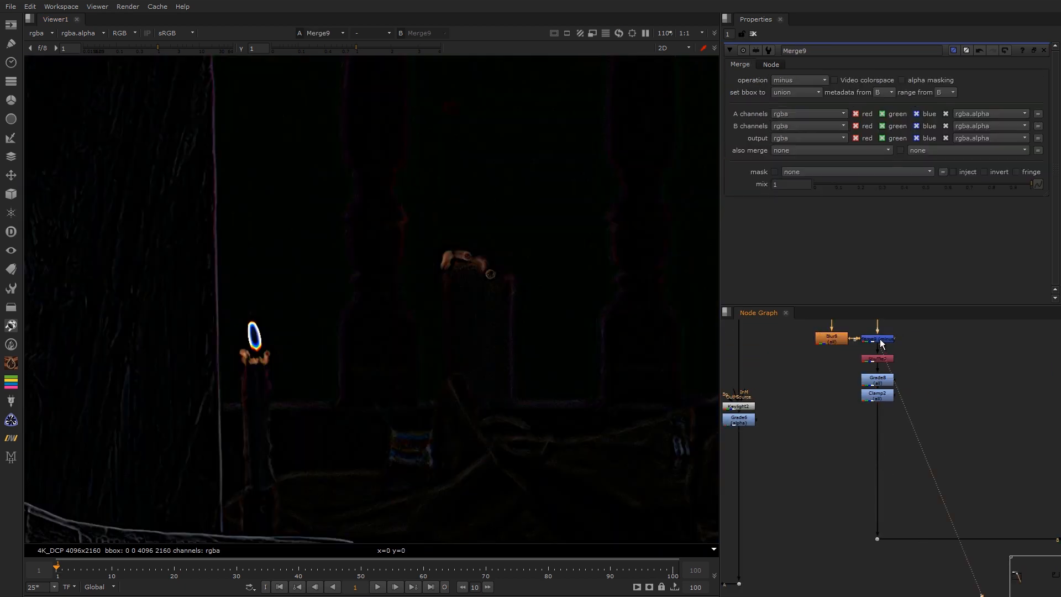
Step: Raise the viewer gain to 9 and inspect Merge9's red and green channels separately
left_click_drag(158, 49, 194, 49)
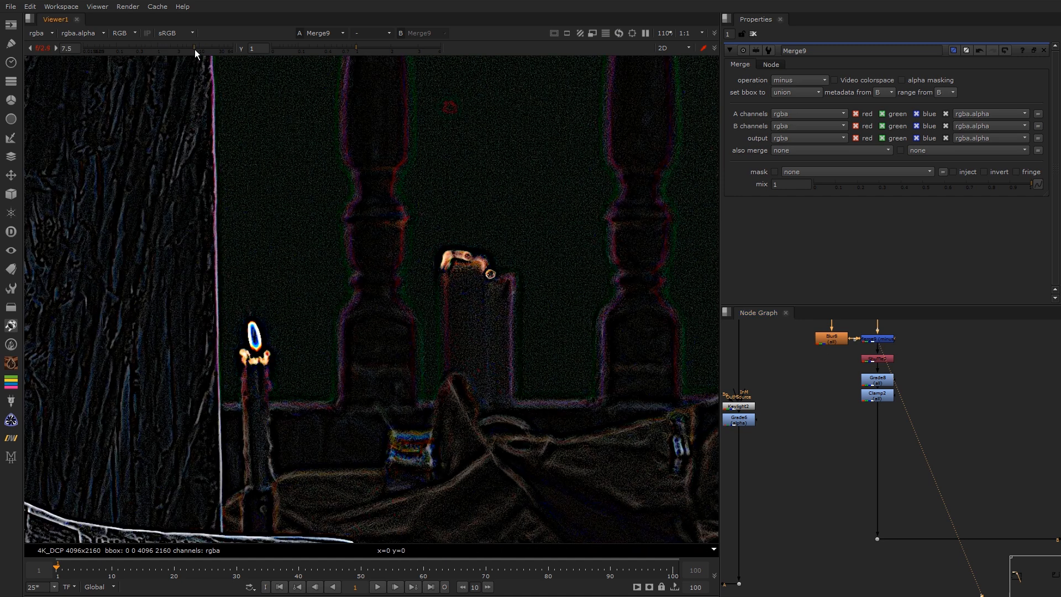
key("r")
key("r")
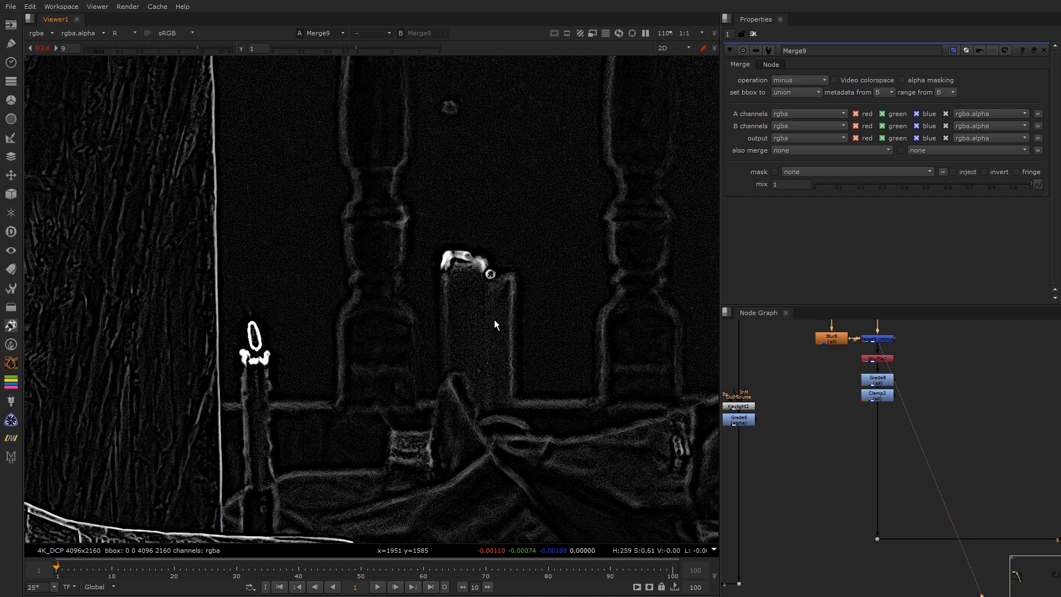
key("g")
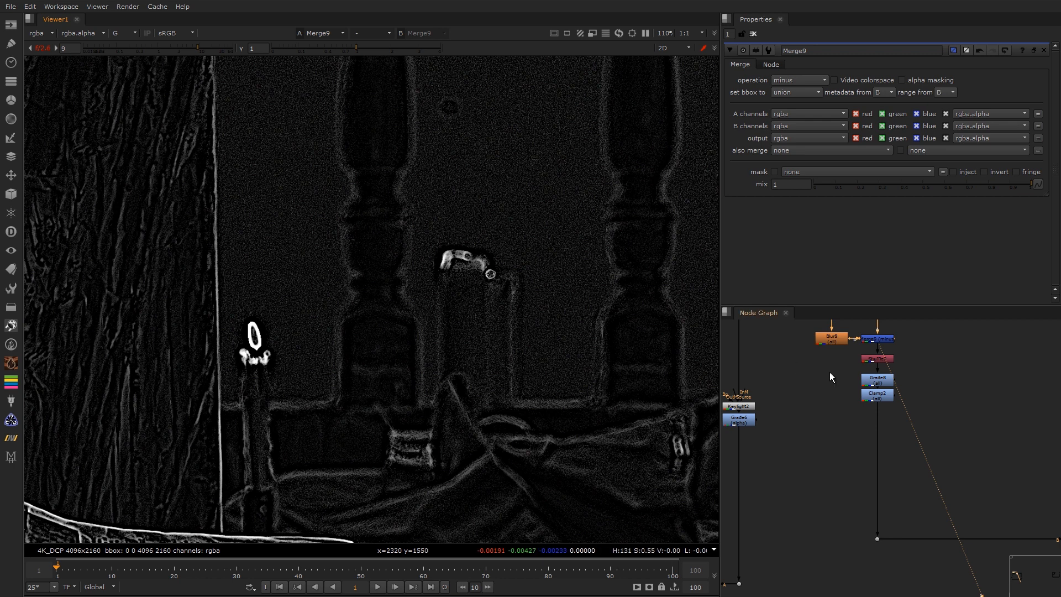
Step: View Shuffle2 with its settings open, reset the viewer gain and examine the candle detail up close
scroll(830, 349, "up", 2)
left_click(895, 363)
key("1")
double_click(894, 363)
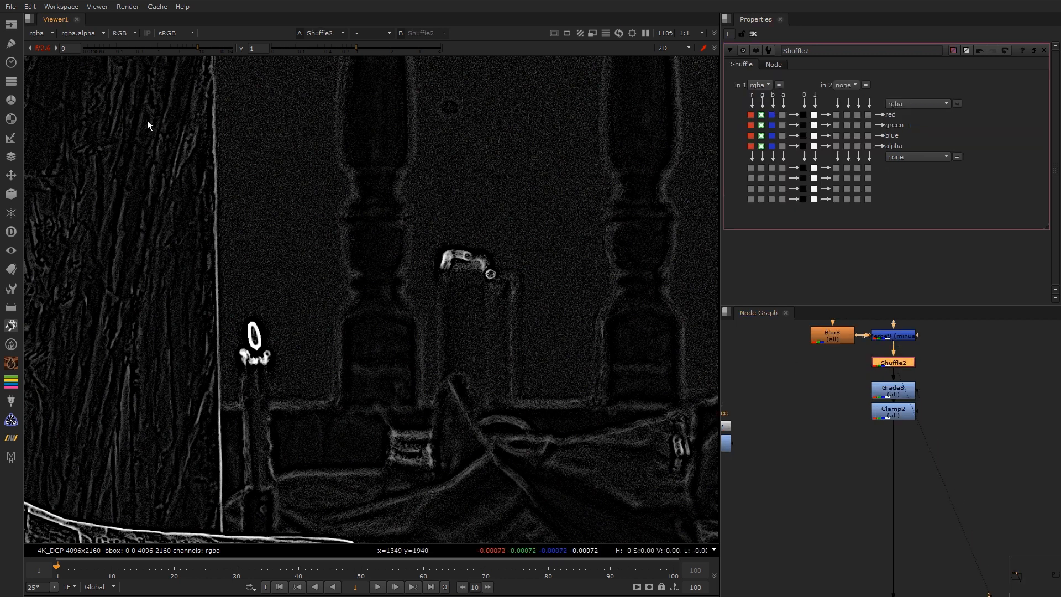
left_click(45, 46)
key("g")
scroll(493, 269, "up", 5)
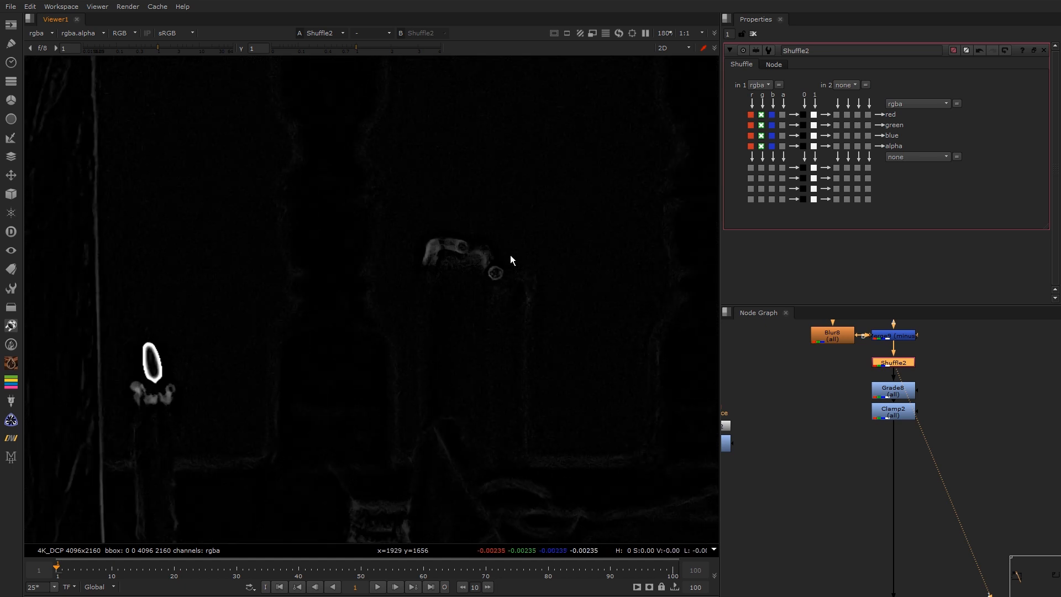
Step: View Grade8's output and open its settings, and view the Clamp2 node after it
left_click(889, 392)
key("1")
double_click(889, 392)
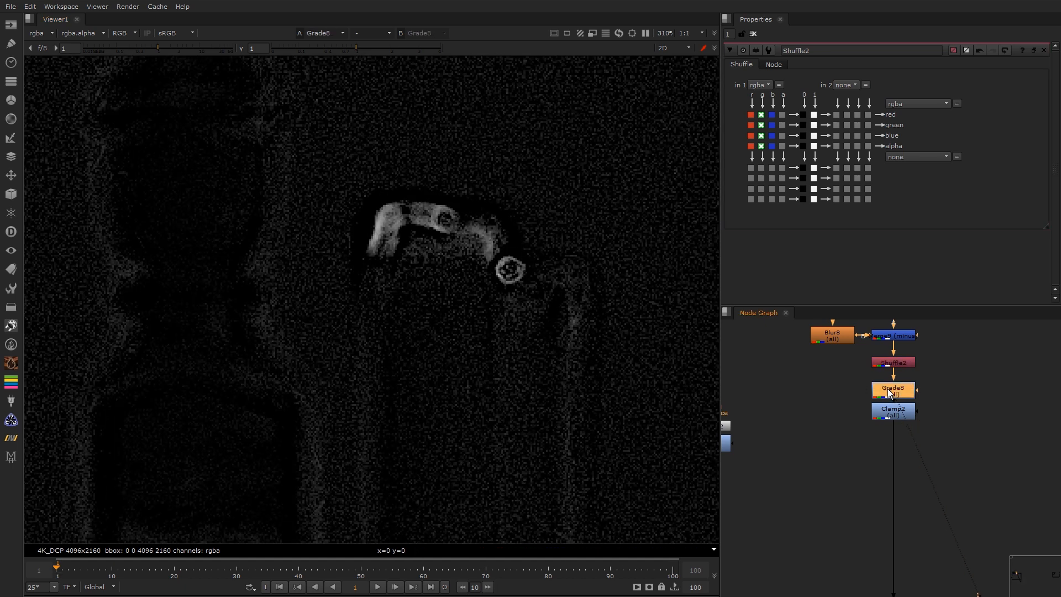
left_click(888, 414)
key("1")
Step: View the denoised source plate in Read5 and open its settings
scroll(892, 388, "down", 7)
middle_click_drag(791, 370, 920, 383)
scroll(802, 375, "up", 5)
scroll(807, 354, "up", 1)
middle_click_drag(808, 349, 808, 383)
scroll(806, 366, "up", 3)
left_click(804, 363)
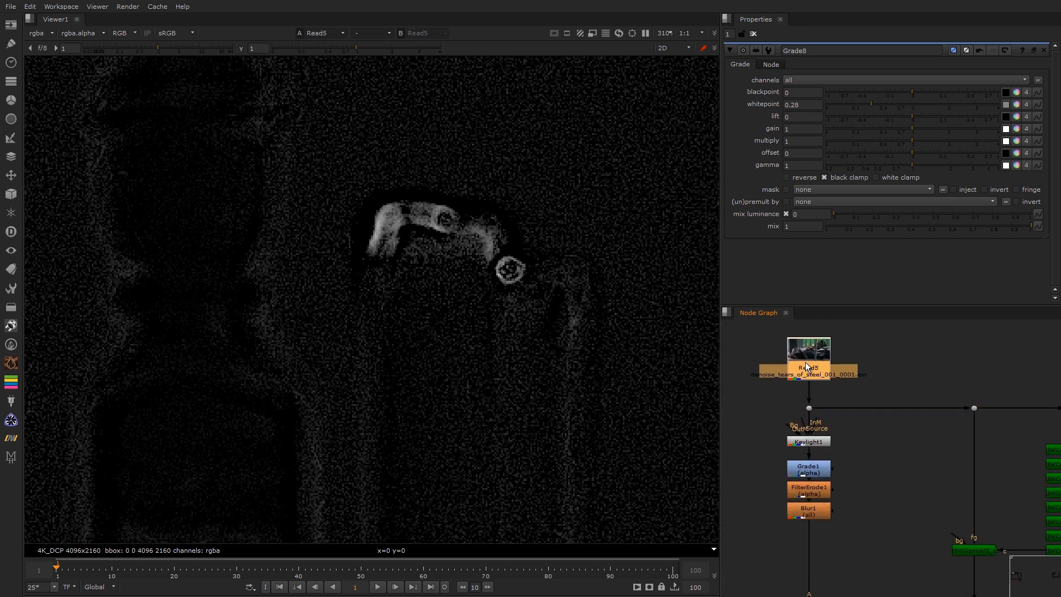
key("1")
double_click(805, 363)
Step: Return to the high-frequency detail branch and view Merge9 and Clamp2 in turn
scroll(834, 365, "down", 9)
middle_click_drag(998, 400, 778, 371)
scroll(886, 373, "up", 5)
middle_click_drag(887, 373, 828, 354)
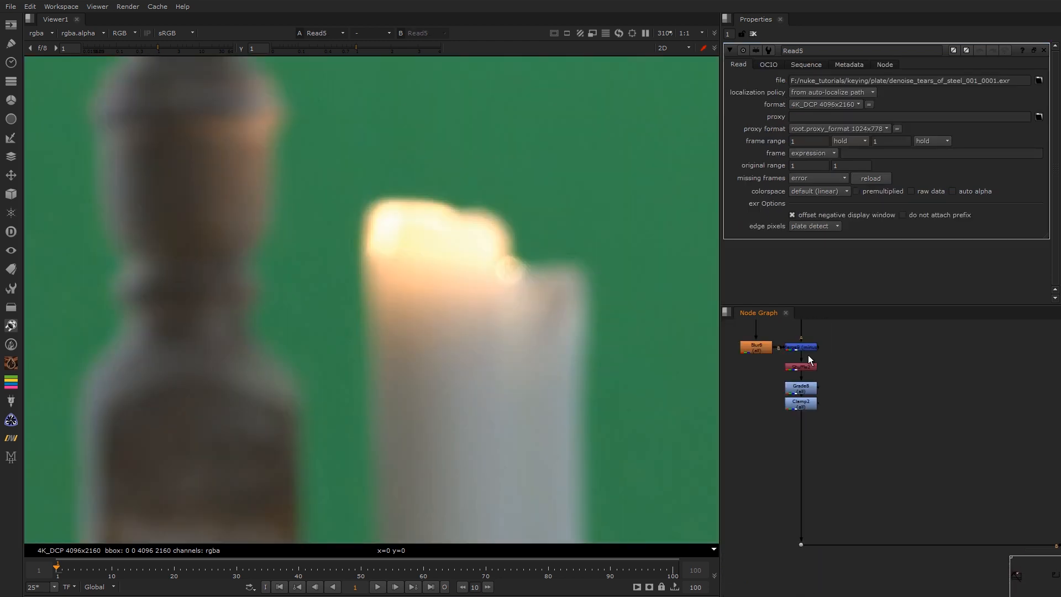
left_click(807, 348)
key("1")
left_click(801, 404)
key("1")
Step: Add a Blur node at Clamp2 and set its size to 1.1
scroll(765, 393, "down", 5)
scroll(807, 382, "up", 5)
middle_click_drag(836, 377, 889, 383)
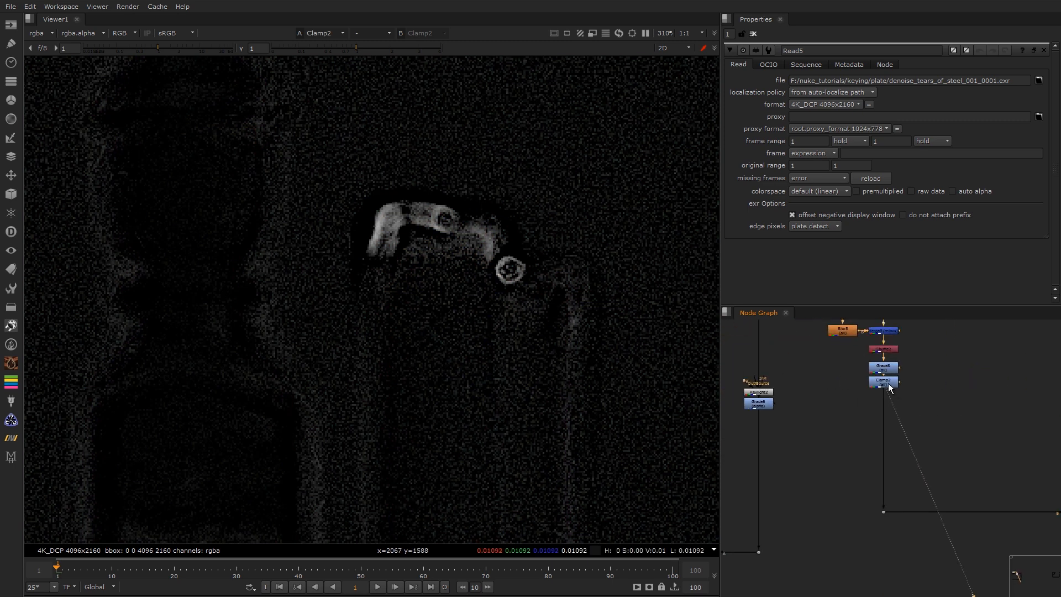
key("b")
left_click_drag(808, 90, 828, 90)
scroll(898, 359, "up", 3)
Step: Swap Merge9's A and B inputs and swap them back
middle_click_drag(874, 353, 830, 336)
left_click(908, 332)
key("shift+x")
key("shift+x")
Step: Follow the detail branch to the background and view Grade9, which uses it as a mask
scroll(902, 336, "down", 6)
middle_click_drag(1039, 386, 852, 378)
scroll(895, 384, "up", 4)
scroll(852, 381, "up", 3)
left_click(947, 411)
key("1")
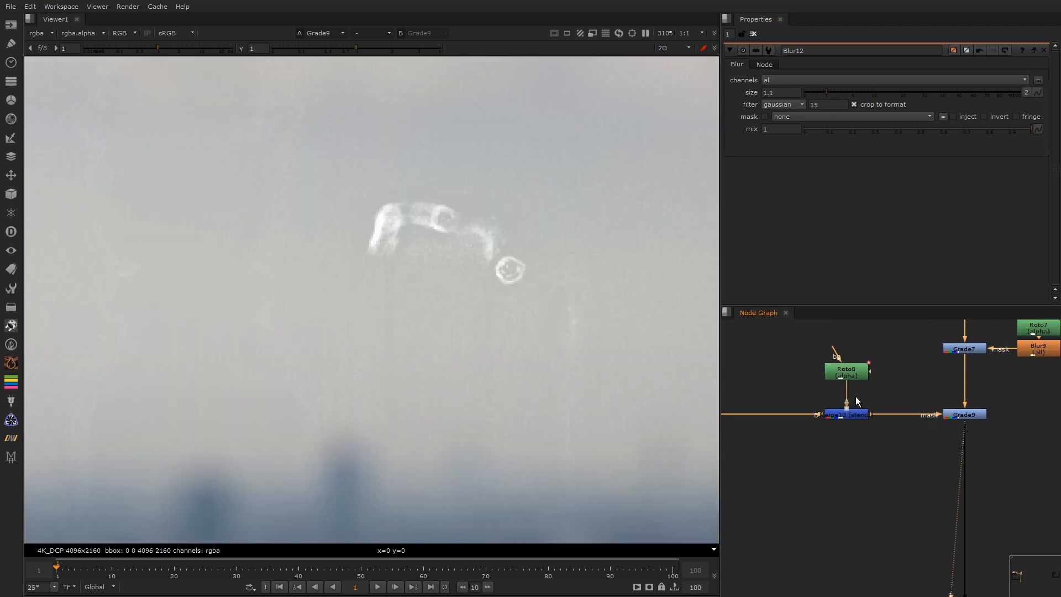
Step: Toggle Grade9 off and on to compare the detail it adds to the background, close up and at full frame
key("d")
key("d")
key("d")
key("d")
left_click(964, 349)
left_click(965, 414)
key("d")
key("d")
scroll(535, 276, "down", 2)
key("f")
scroll(578, 165, "up", 8)
scroll(553, 288, "down", 7)
scroll(855, 350, "up", 4)
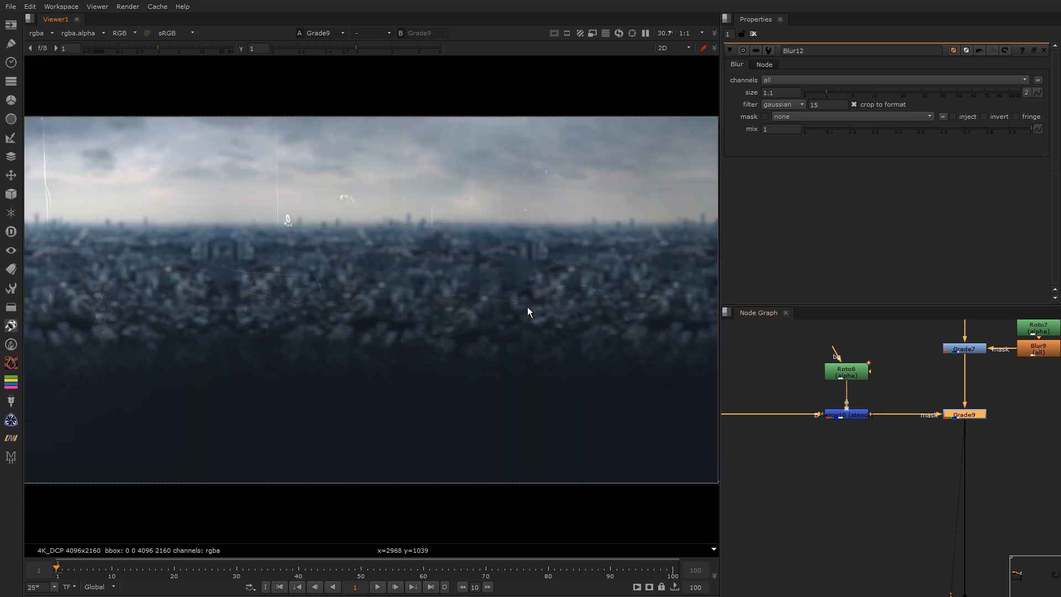
Step: Follow the background branch down to Merge1 and view the final composite
middle_click_drag(881, 586, 814, 354)
scroll(814, 374, "up", 3)
left_click(838, 356)
key("1")
middle_click_drag(866, 445, 863, 330)
left_click(838, 524)
key("1")
left_click(761, 548)
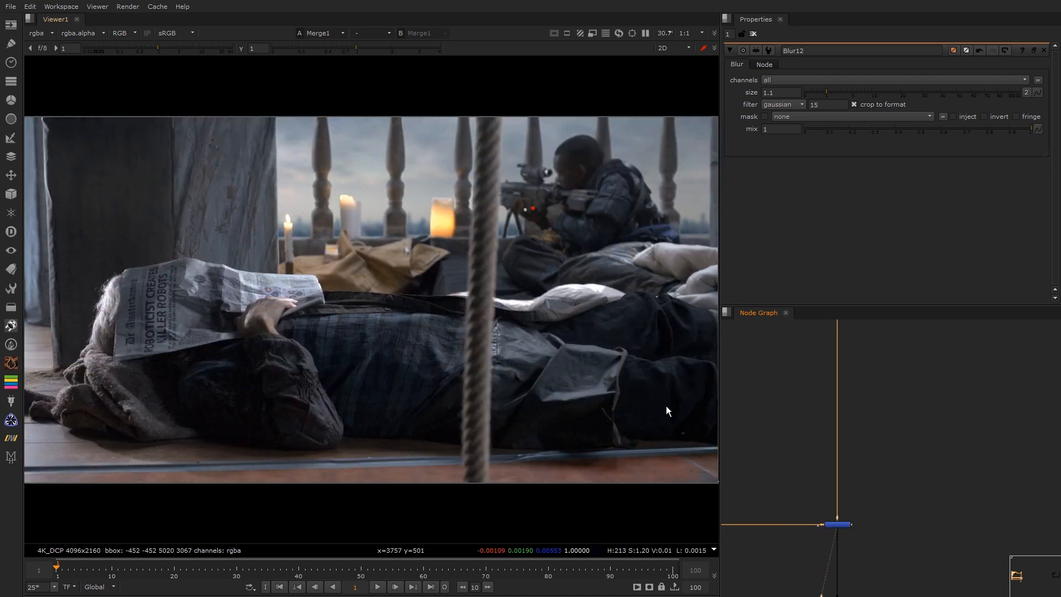
Step: Frame the full image, view several nodes along the composite branch, and turn the viewer overlay off
middle_click_drag(626, 411, 571, 244)
key("f")
middle_click_drag(871, 564, 856, 369)
left_click_drag(863, 412, 791, 455)
key("1")
left_click_drag(853, 420, 778, 455)
key("d")
left_click_drag(845, 481, 698, 399)
key("1")
key("o")
left_click(822, 329)
key("1")
Step: Load the final composite Merge1 and the original plate Dot1 into separate viewer inputs for comparison
middle_click_drag(837, 369, 868, 408)
left_click_drag(888, 354, 825, 391)
scroll(796, 395, "down", 6)
middle_click_drag(735, 337, 907, 487)
middle_click_drag(778, 413, 864, 438)
scroll(776, 380, "up", 6)
left_click_drag(811, 377, 880, 343)
key("1")
key("ctrl+1")
key("1")
Step: Switch between the composite and the original plate to compare fine detail across several enlarged areas of the shot
scroll(520, 176, "up", 6)
key("2")
key("1")
key("2")
key("1")
middle_click_drag(473, 168, 642, 89)
key("2")
key("1")
key("2")
key("1")
middle_click_drag(183, 233, 494, 301)
key("2")
key("1")
middle_click_drag(352, 240, 426, 204)
scroll(544, 277, "down", 4)
key("2")
key("1")
Step: Compare the composite with the original plate again at higher and lower magnifications
scroll(353, 241, "up", 7)
key("2")
key("1")
key("2")
key("1")
scroll(413, 218, "down", 6)
scroll(409, 317, "up", 5)
key("2")
key("1")
key("2")
key("1")
scroll(422, 264, "down", 3)
middle_click_drag(369, 283, 574, 193)
Step: Compare the edges of the glowing candle and nearby balusters between the composite Merge1 and the plate Dot1
key("2")
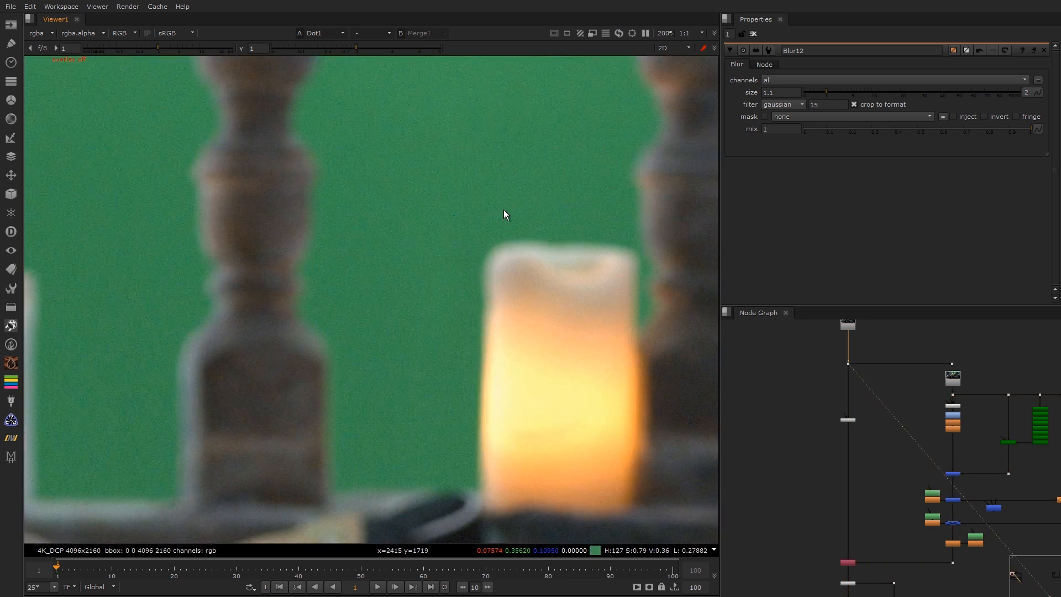
key("1")
key("2")
key("1")
scroll(486, 415, "up", 4)
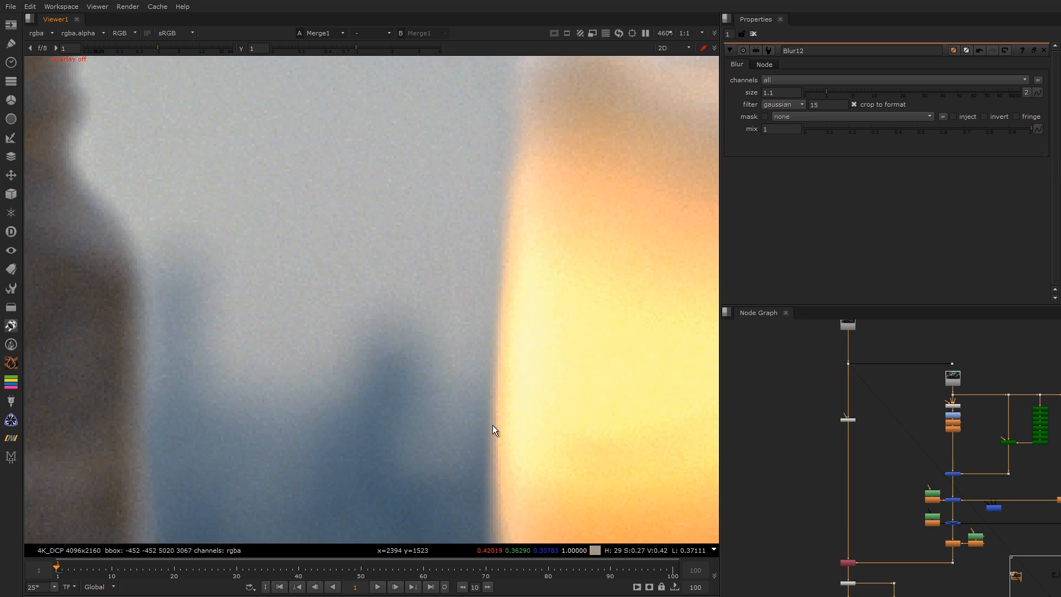
key("2")
scroll(420, 368, "down", 4)
key("1")
scroll(410, 368, "up", 3)
scroll(417, 343, "up", 1)
scroll(459, 376, "down", 2)
key("2")
key("1")
Step: Compare the baluster beside the candle in the composite and plate, and return to the full composite
scroll(756, 369, "down", 3)
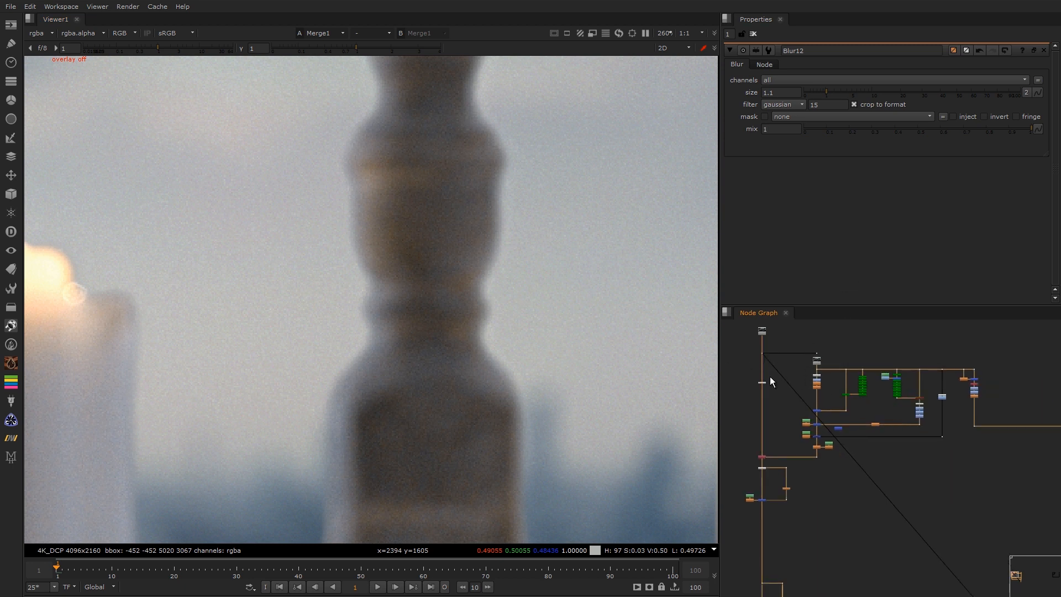
key("2")
key("1")
key("2")
key("1")
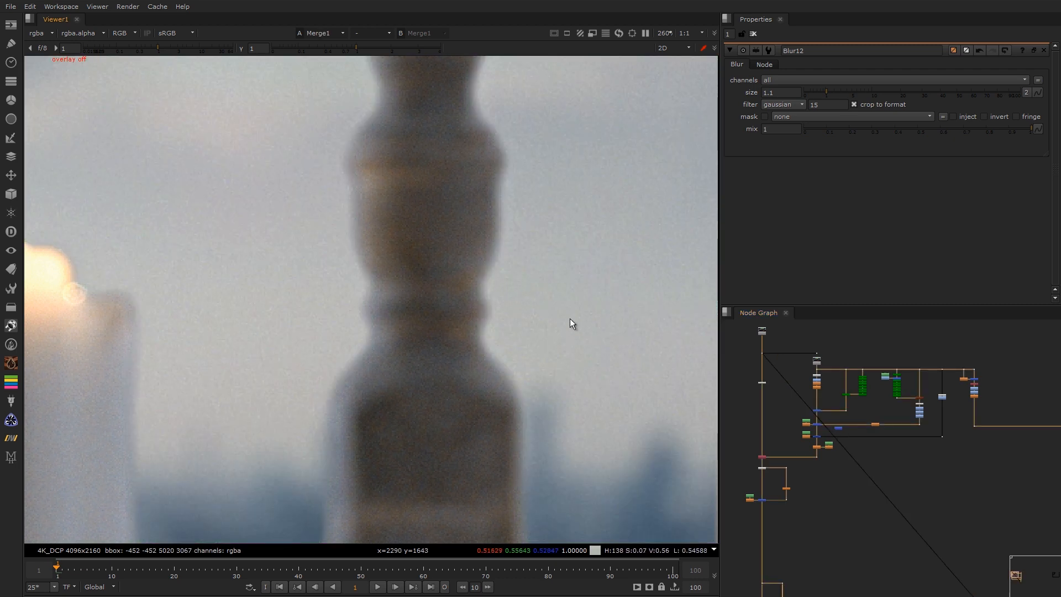
scroll(570, 309, "down", 6)
key("f")
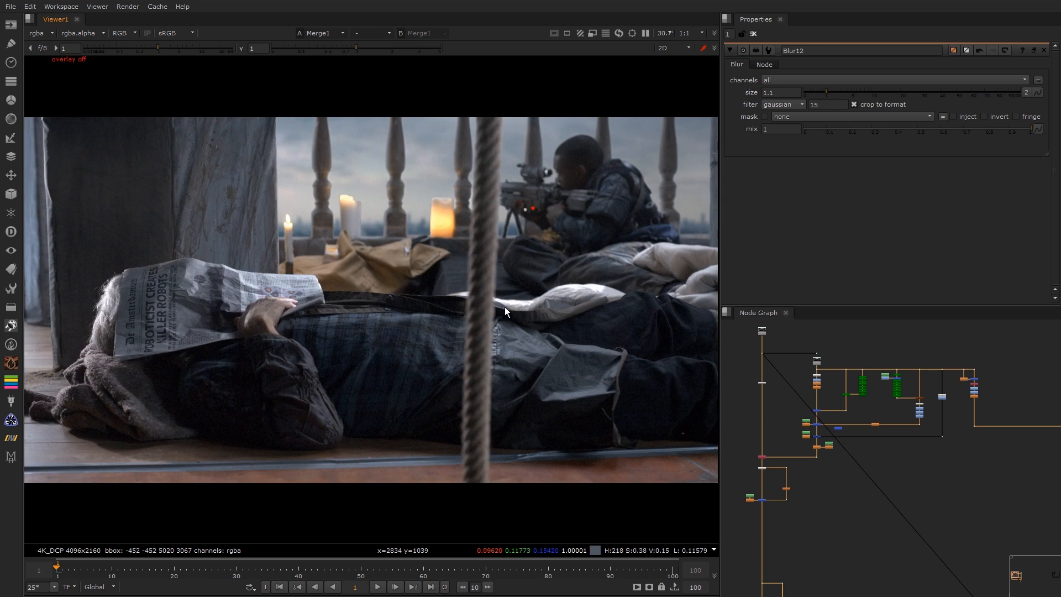
Step: Follow the composite branch down to its final nodes and view Crop2
middle_click_drag(849, 480, 834, 434)
middle_click_drag(760, 424, 794, 392)
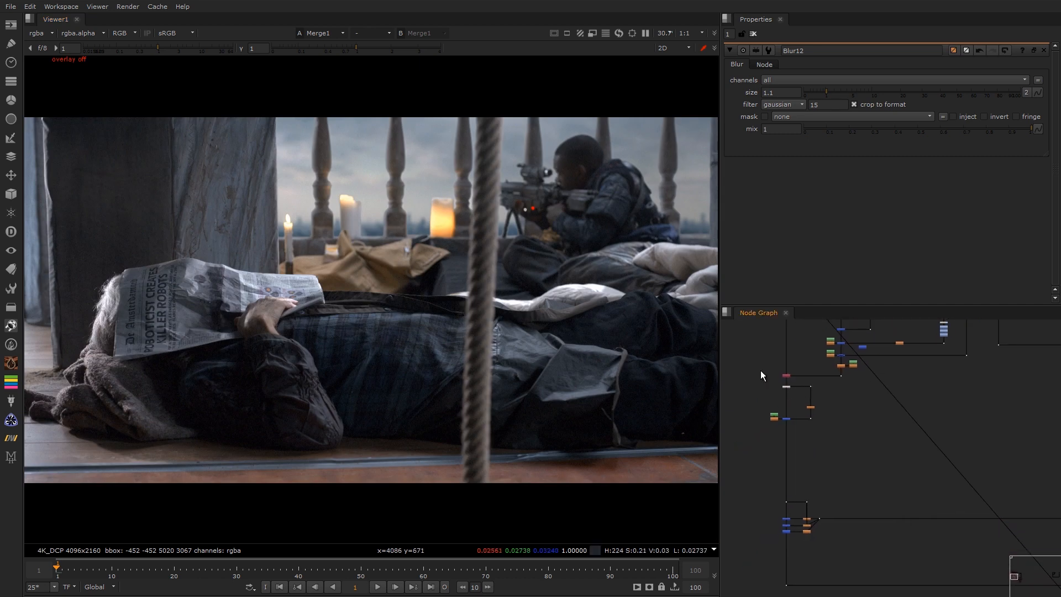
scroll(779, 381, "down", 4)
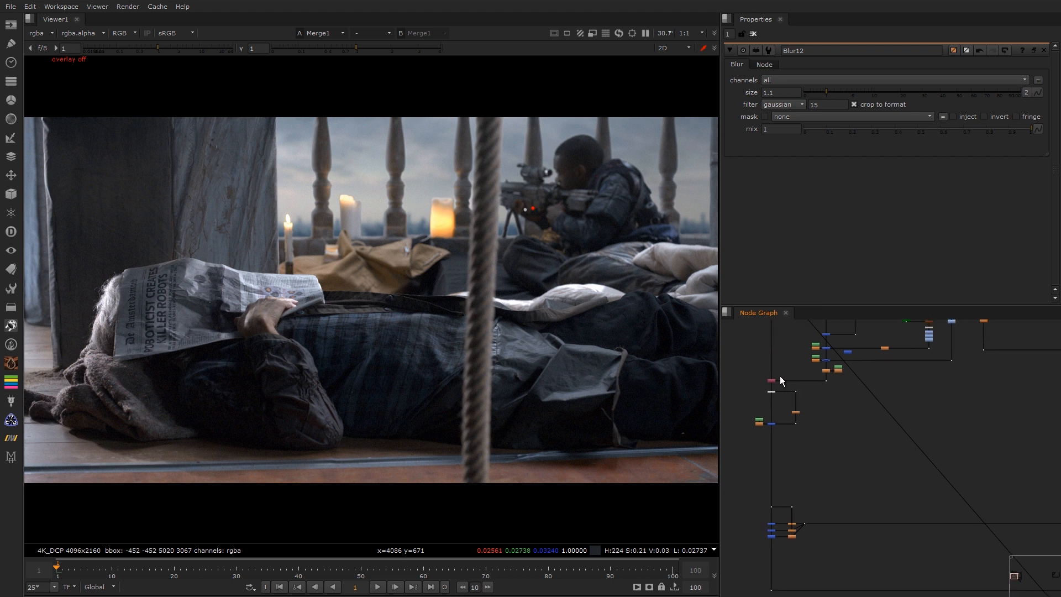
scroll(792, 400, "up", 8)
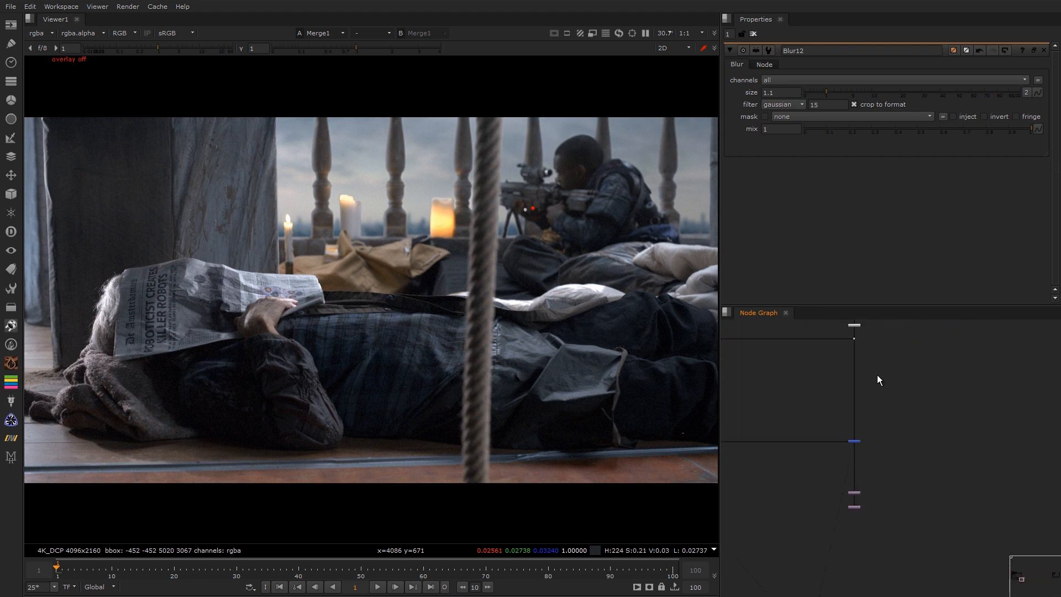
left_click_drag(912, 413, 794, 476)
key("1")
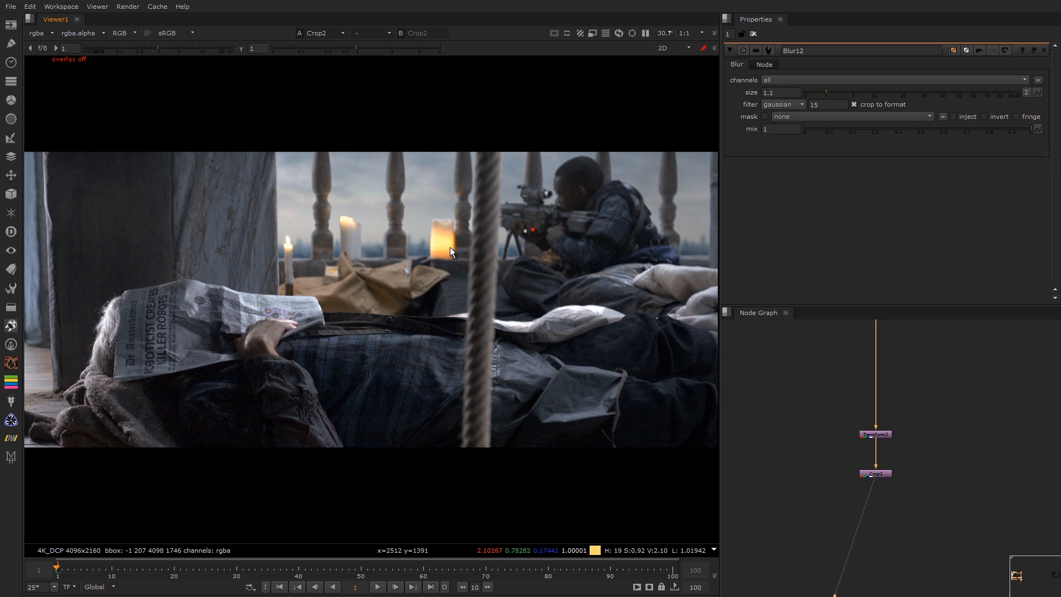
Step: Add a Grade node at the end of the background branch and set its gain to orange (1, 0.210768, 0)
scroll(917, 433, "up", 6)
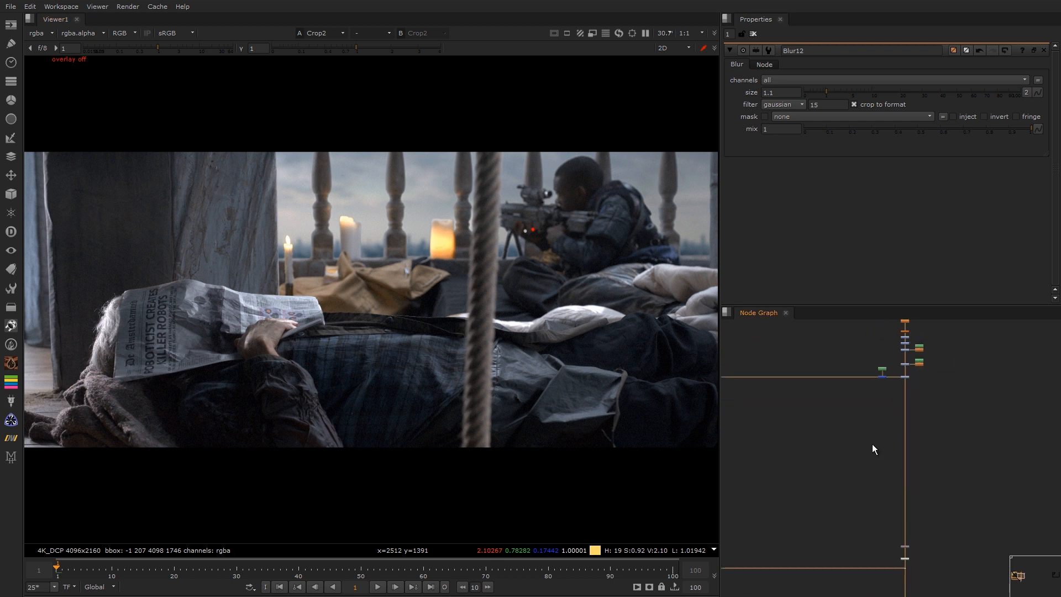
scroll(910, 353, "up", 5)
scroll(962, 414, "down", 8)
scroll(930, 381, "up", 5)
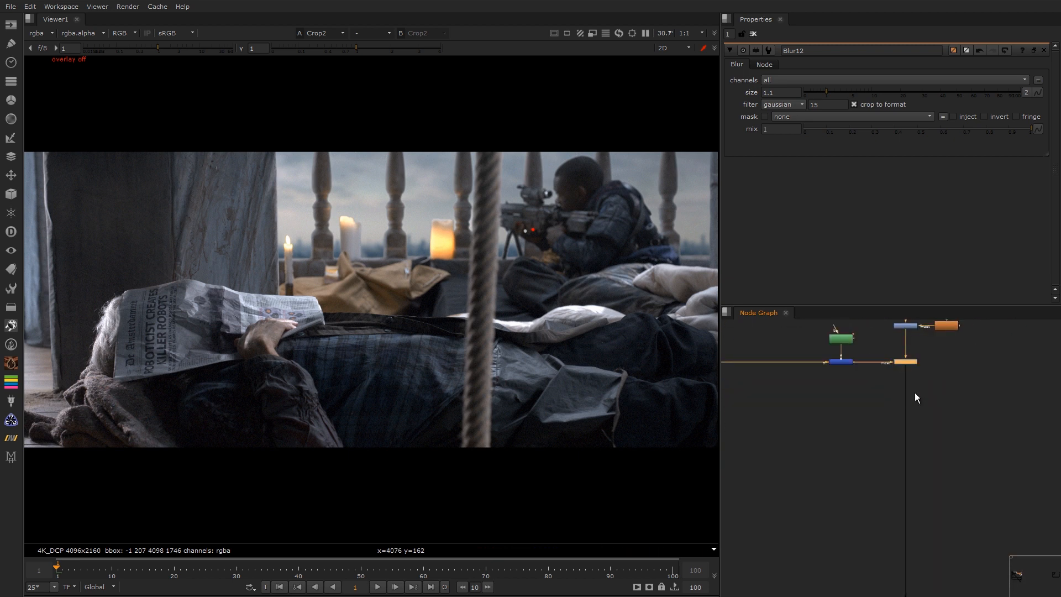
key("g")
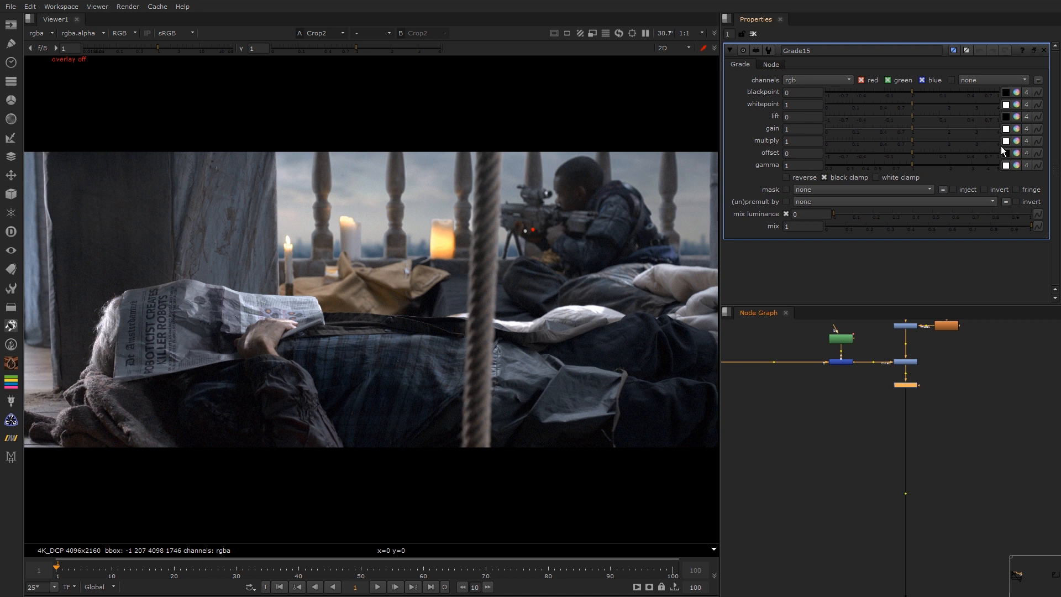
left_click(1017, 128)
left_click(1017, 129)
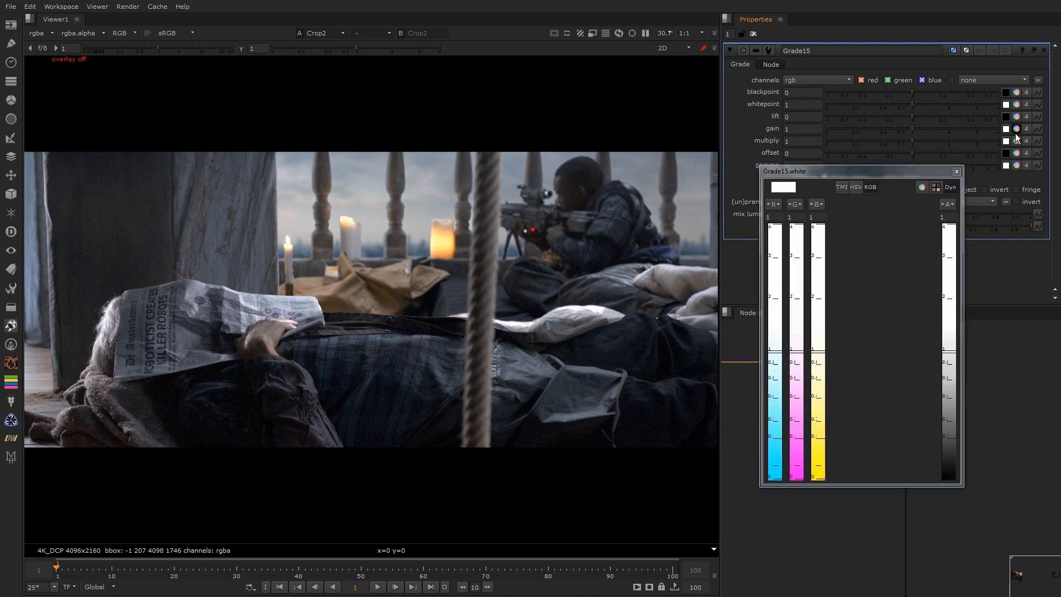
left_click(931, 186)
left_click_drag(865, 415, 915, 407)
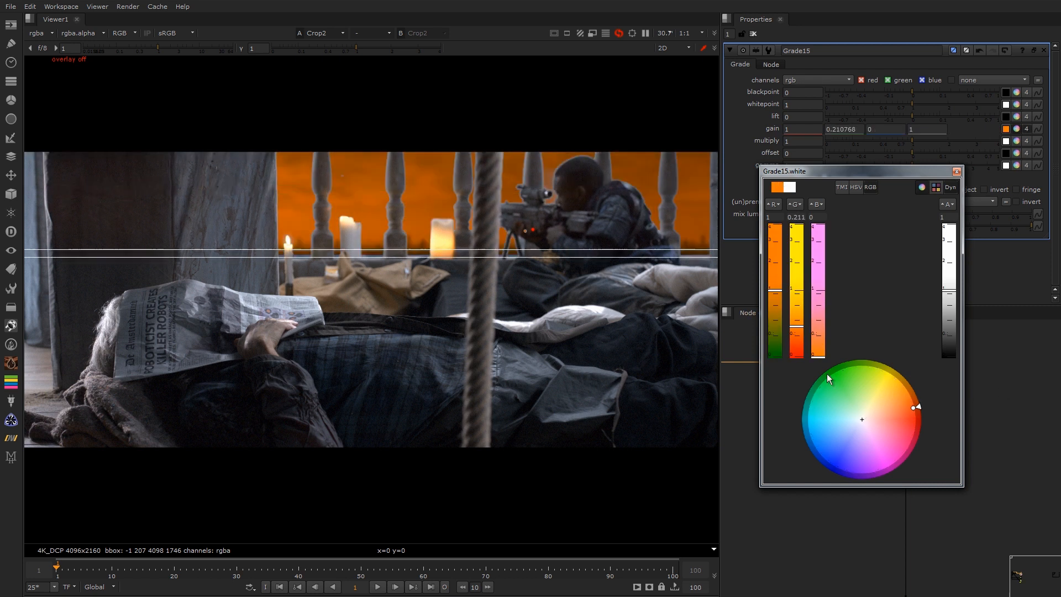
Step: Close the colour picker and inspect how the orange background affects the edges around the soldier and rifle
scroll(621, 246, "up", 10)
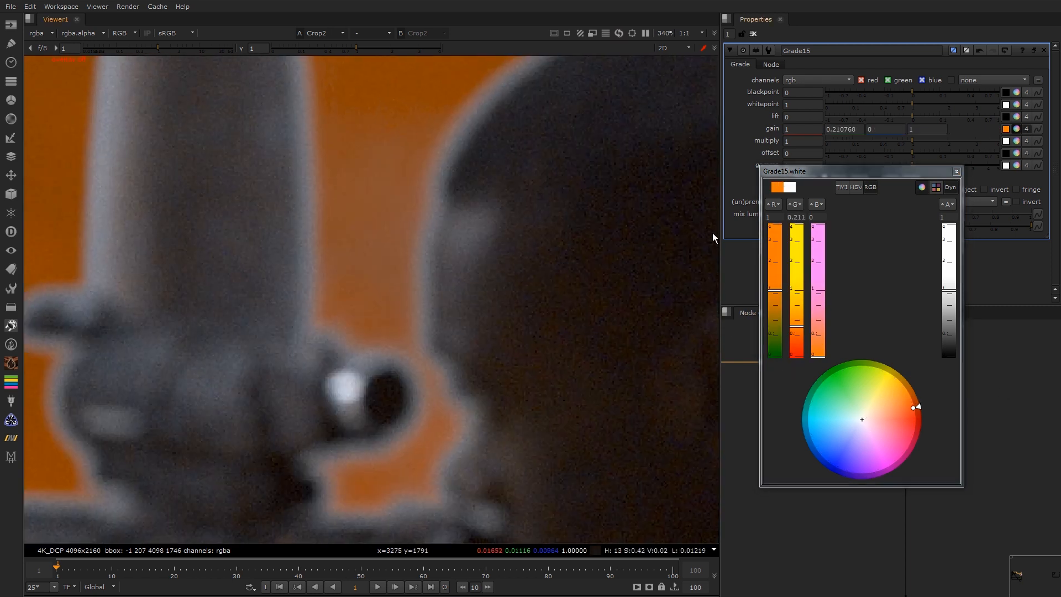
left_click(957, 171)
scroll(467, 221, "down", 4)
scroll(867, 431, "down", 6)
middle_click_drag(746, 498, 820, 426)
scroll(783, 454, "up", 3)
left_click_drag(766, 499, 815, 447)
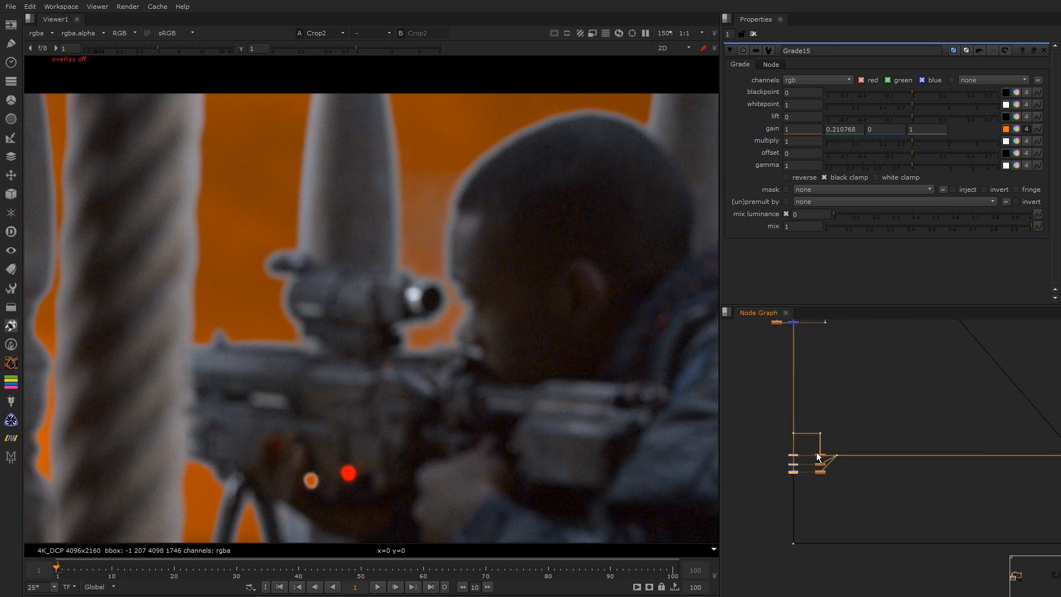
scroll(640, 191, "up", 6)
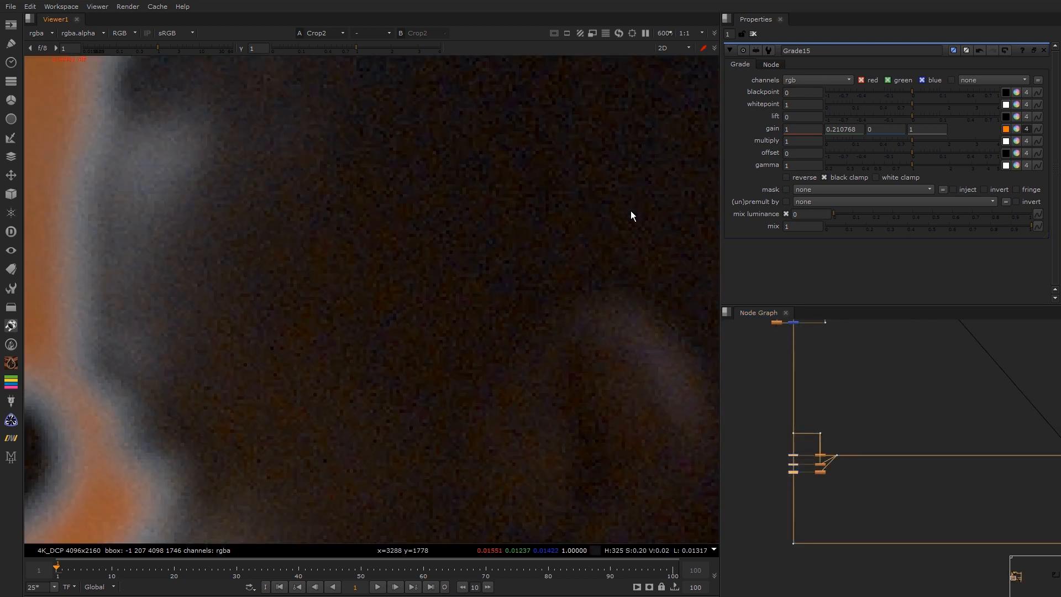
key("f")
Step: Delete the orange Grade node from the background branch
scroll(953, 420, "down", 6)
middle_click_drag(898, 393, 774, 422)
scroll(939, 408, "up", 8)
left_click(935, 356)
key("Delete")
key("g")
key("g")
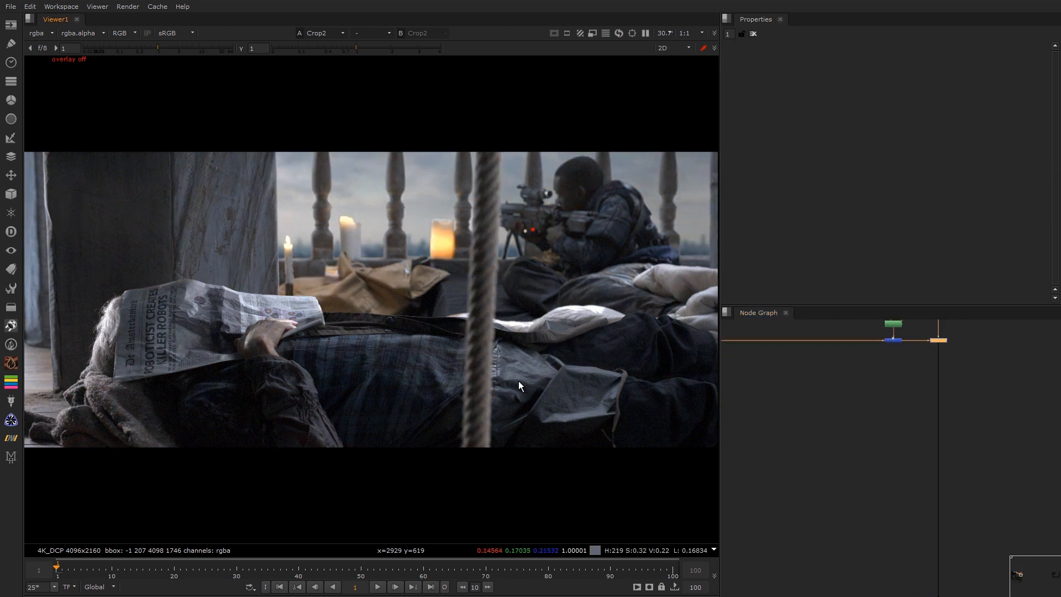